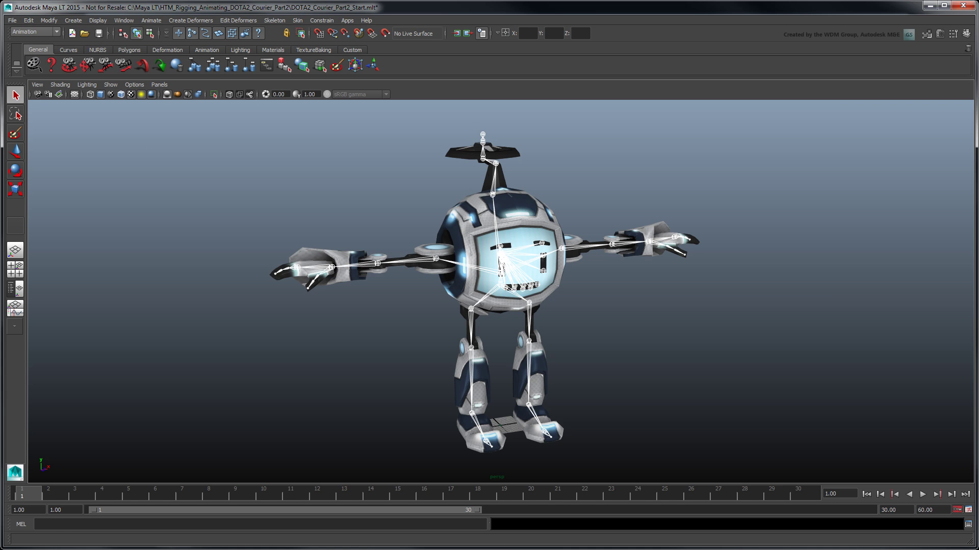
In the Outliner, hide the FacePlates_LOD1_grp and Face_LOD1_grp groups
{"action": "left_click", "coordinate": [16, 289]}
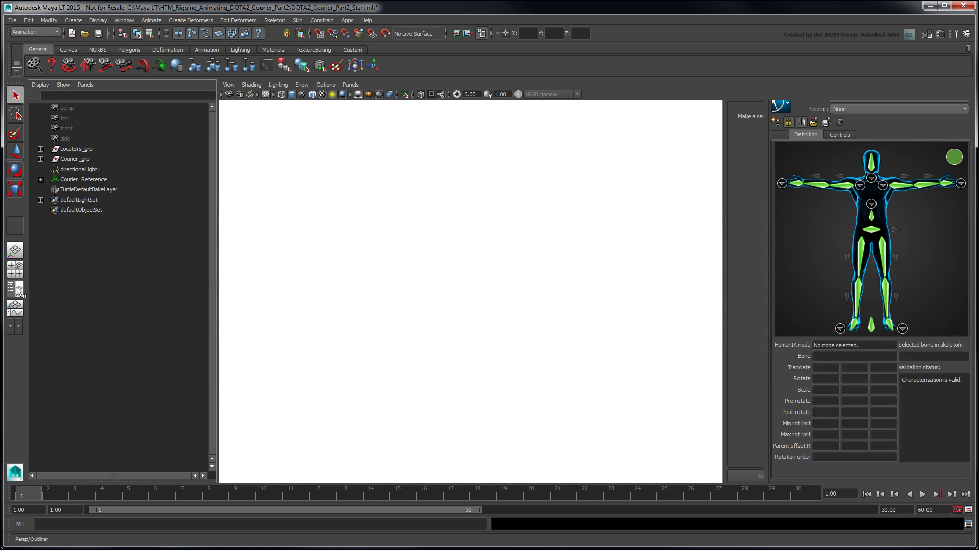
{"action": "left_click", "coordinate": [41, 159]}
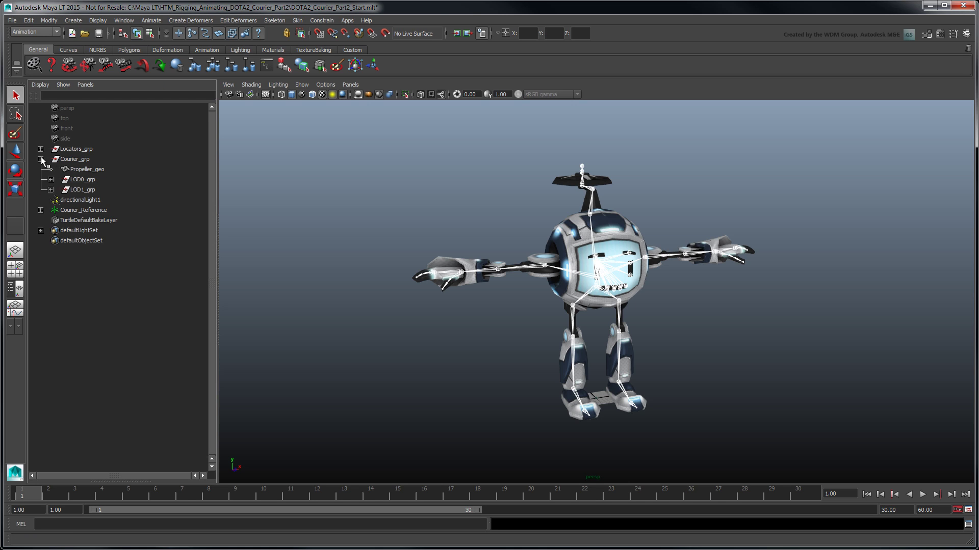
{"action": "left_click", "coordinate": [51, 190]}
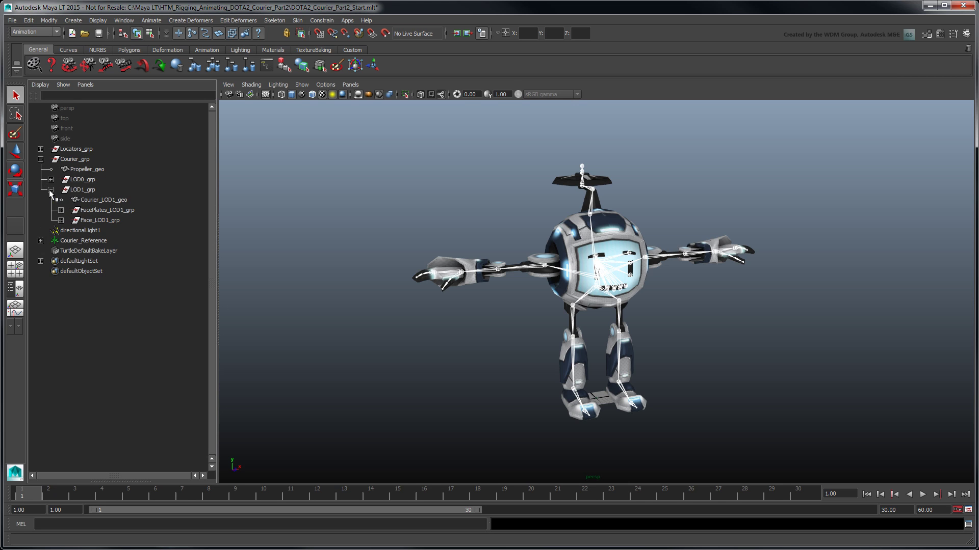
{"action": "left_click", "coordinate": [84, 211]}
{"action": "left_click", "coordinate": [88, 222], "text": "shift"}
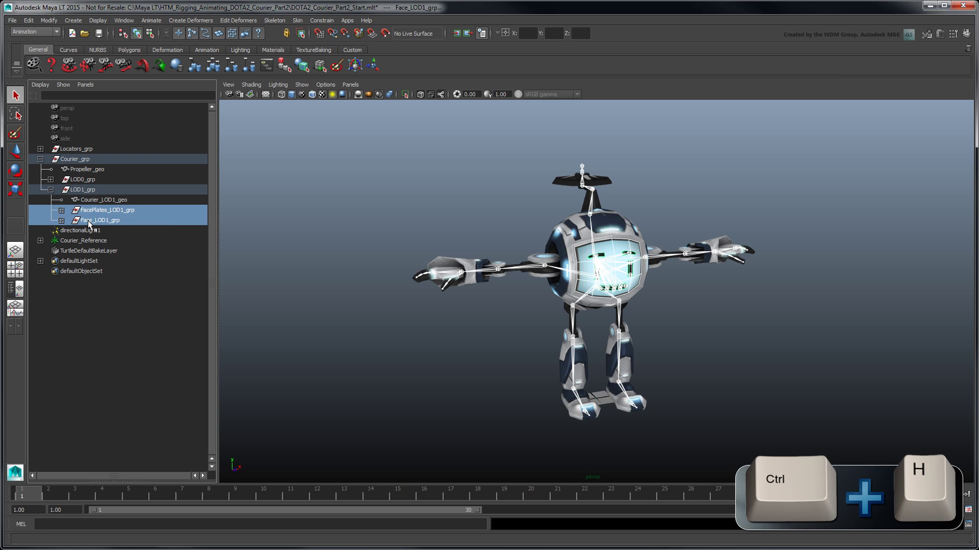
{"action": "key", "text": "ctrl+h"}
Hide the Courier_Head joint, then select Courier_LOD1_geo together with Courier_Hips
{"action": "left_click", "coordinate": [41, 241]}
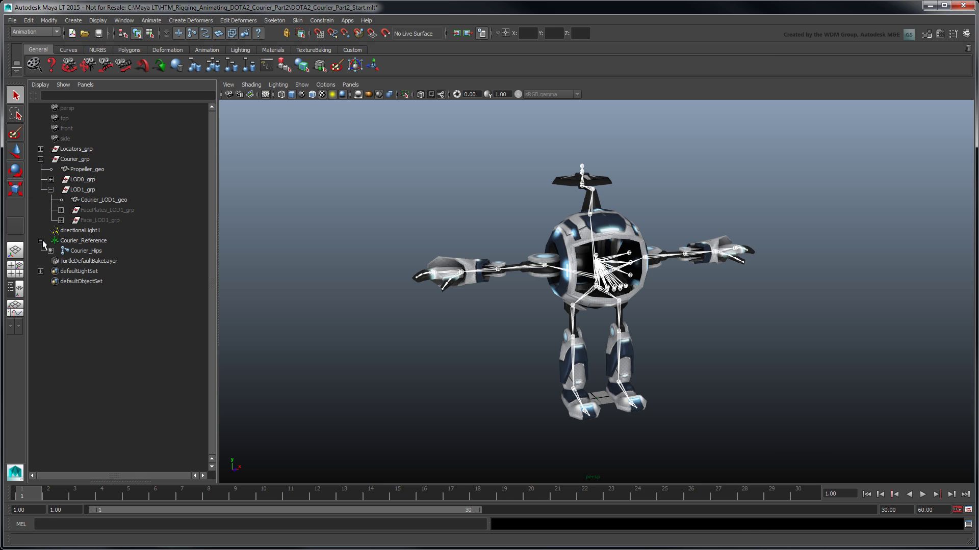
{"action": "left_click", "coordinate": [50, 251]}
{"action": "left_click", "coordinate": [61, 261]}
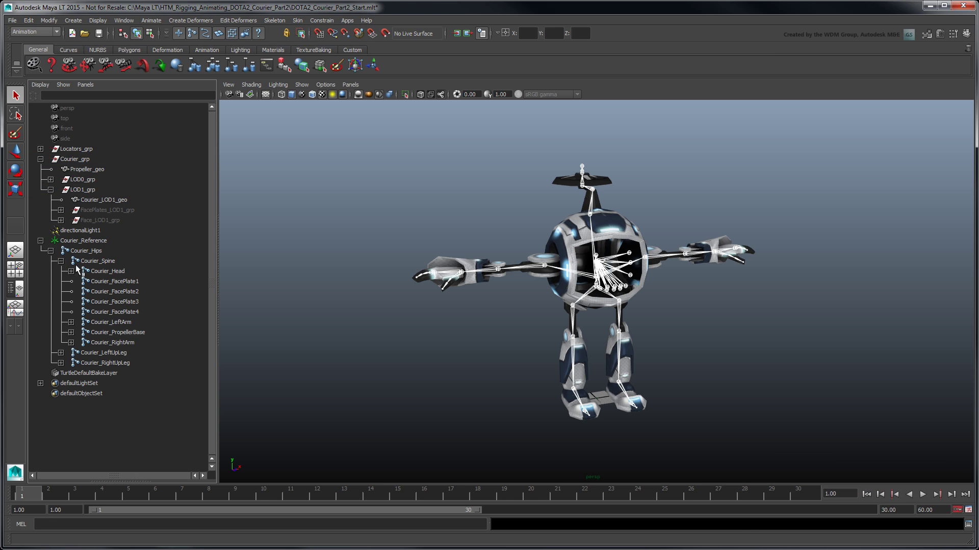
{"action": "left_click", "coordinate": [93, 272]}
{"action": "key", "text": "ctrl+h"}
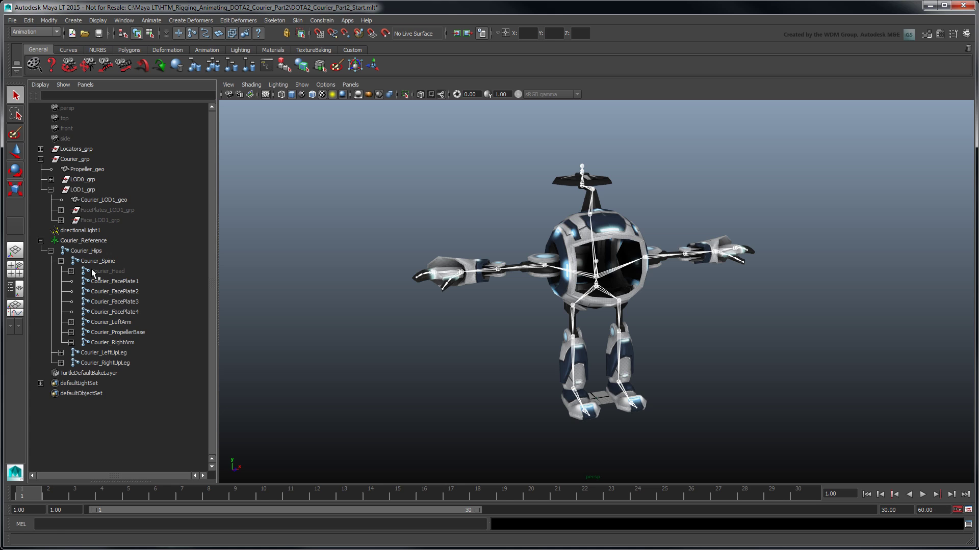
{"action": "left_click", "coordinate": [576, 249]}
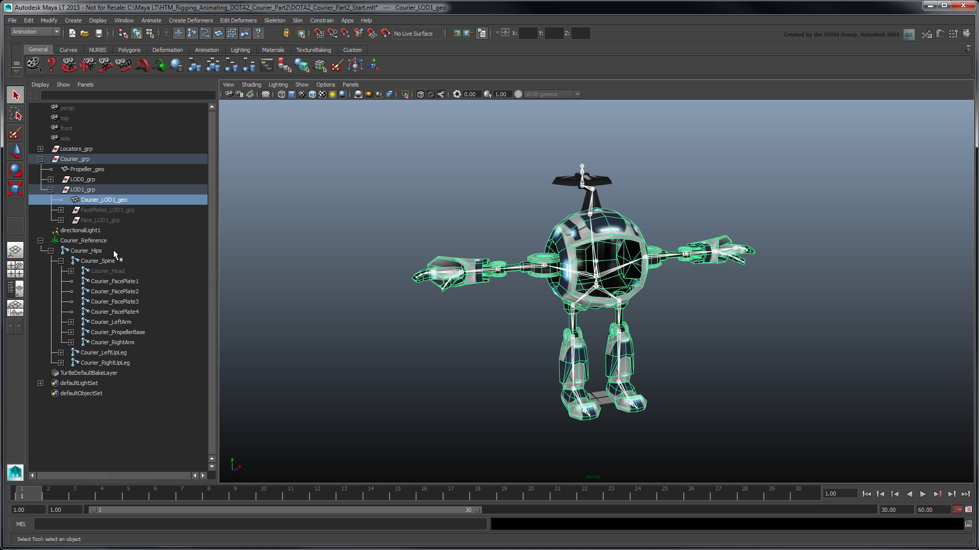
{"action": "left_click", "coordinate": [104, 252], "text": "ctrl"}
Smooth-bind Courier_LOD1_geo with Falloff 1.00, Resolution 512, no multiple bind poses, and 2 max influences
{"action": "left_click", "coordinate": [297, 21]}
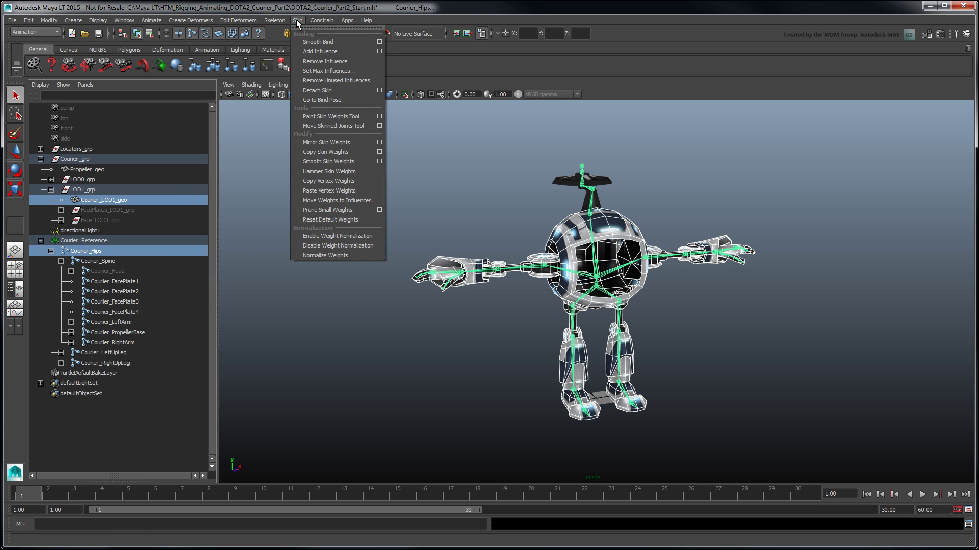
{"action": "left_click", "coordinate": [381, 40]}
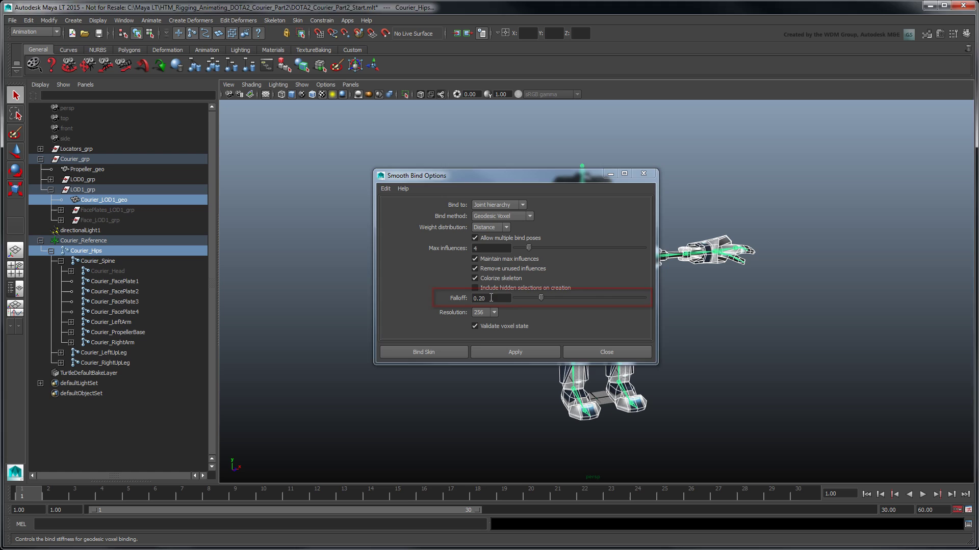
{"action": "left_click_drag", "start_coordinate": [490, 298], "coordinate": [472, 300]}
{"action": "type", "text": "1"}
{"action": "key", "text": "Return"}
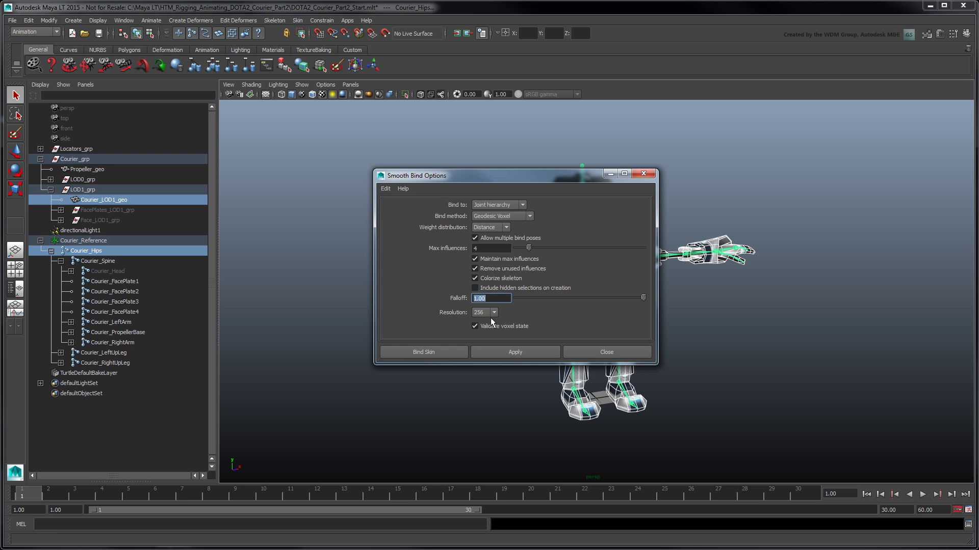
{"action": "left_click", "coordinate": [494, 312]}
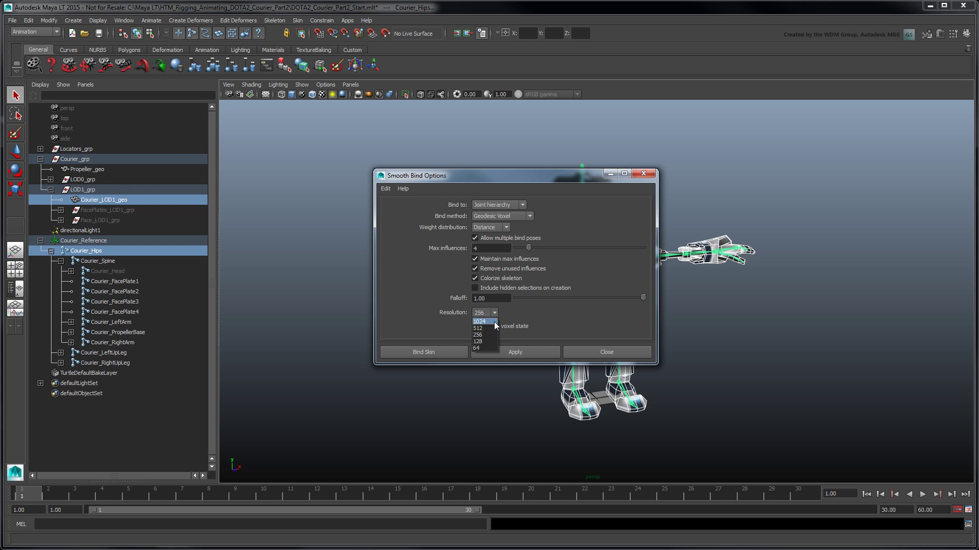
{"action": "left_click", "coordinate": [491, 328]}
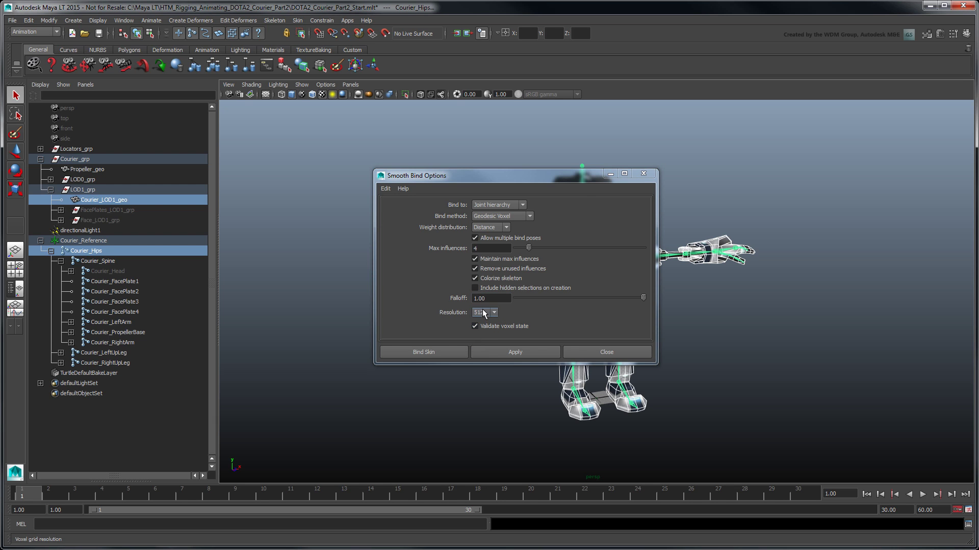
{"action": "left_click", "coordinate": [475, 238]}
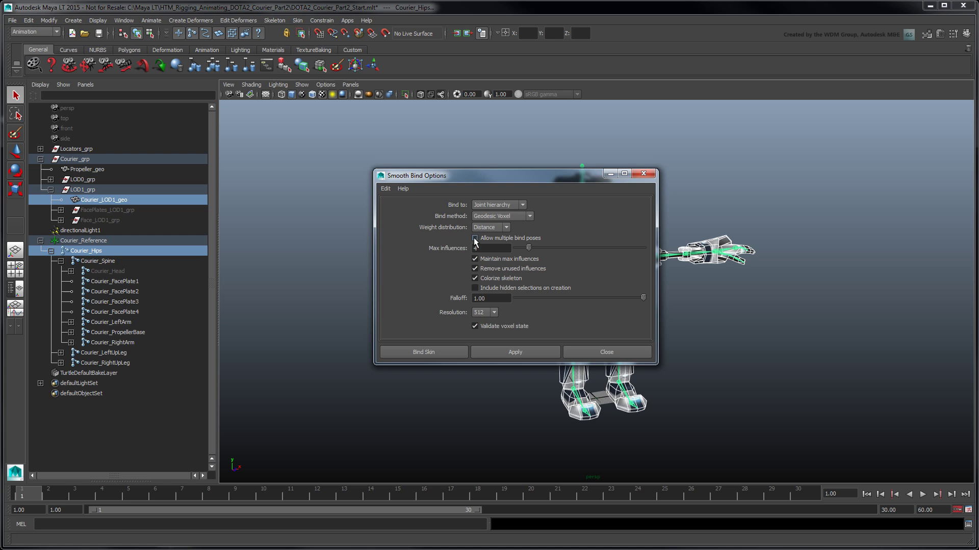
{"action": "double_click", "coordinate": [482, 248]}
{"action": "type", "text": "2"}
{"action": "left_click", "coordinate": [492, 351]}
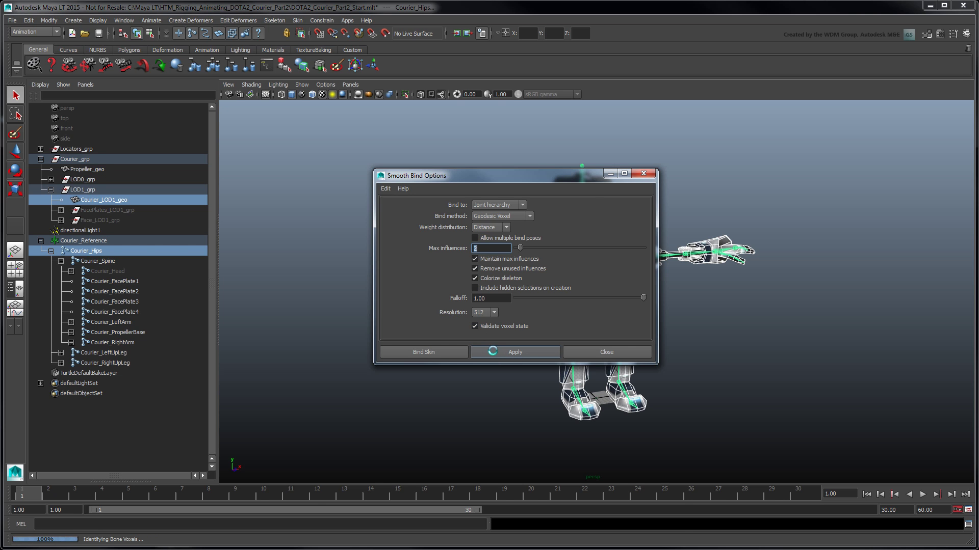
Confirm skinCluster1 on Courier_LOD1_geo in the Channel Box, then apply Go to Bind Pose
{"action": "left_click_drag", "start_coordinate": [592, 177], "coordinate": [446, 173]}
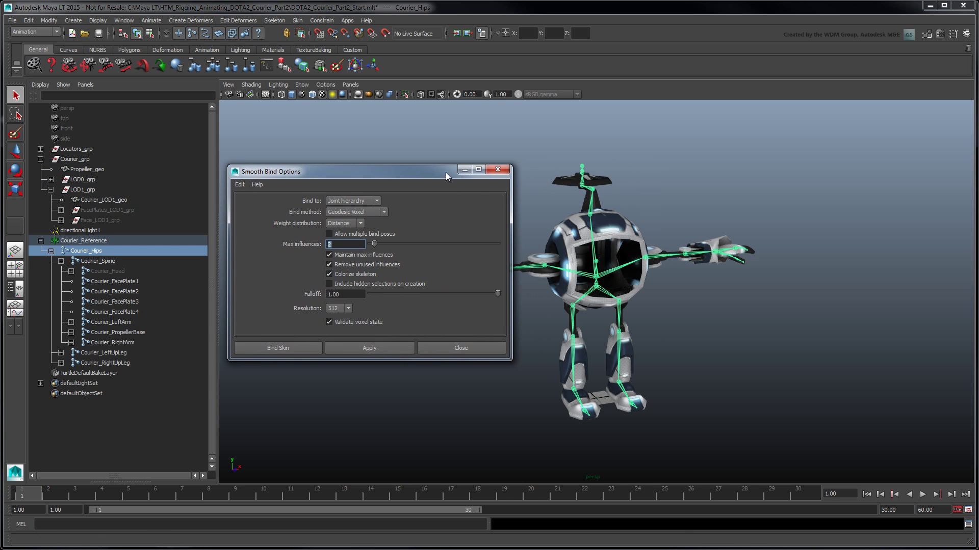
{"action": "left_click", "coordinate": [967, 34]}
{"action": "left_click", "coordinate": [640, 248]}
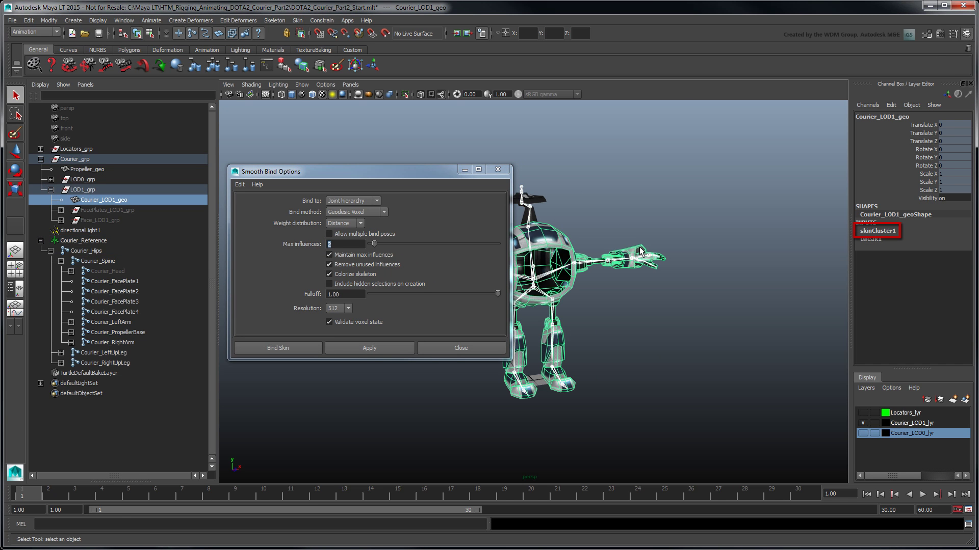
{"action": "left_click", "coordinate": [639, 262]}
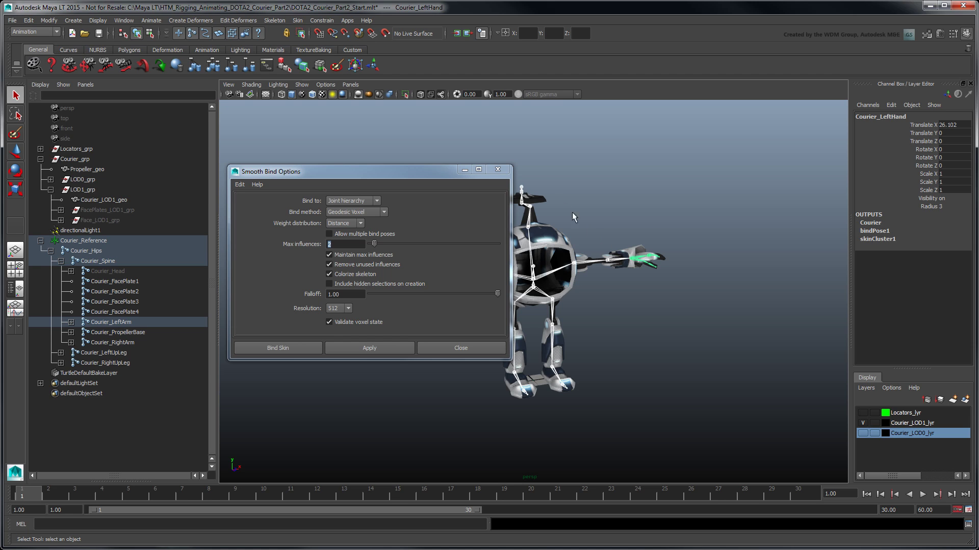
{"action": "left_click", "coordinate": [299, 20]}
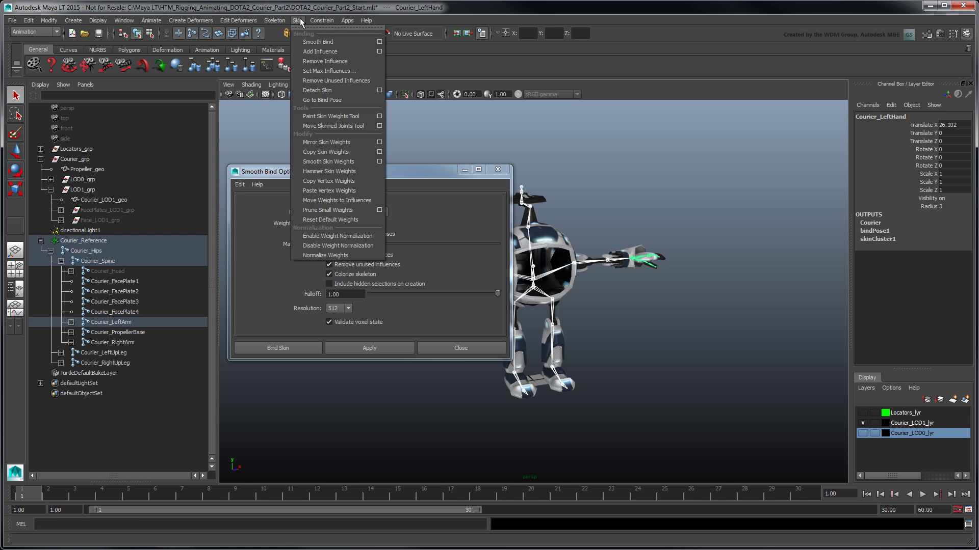
{"action": "left_click", "coordinate": [359, 100]}
Smooth-bind Propeller_geo to the Courier_PropellerBase joint
{"action": "left_click_drag", "start_coordinate": [599, 203], "coordinate": [784, 241], "text": "alt"}
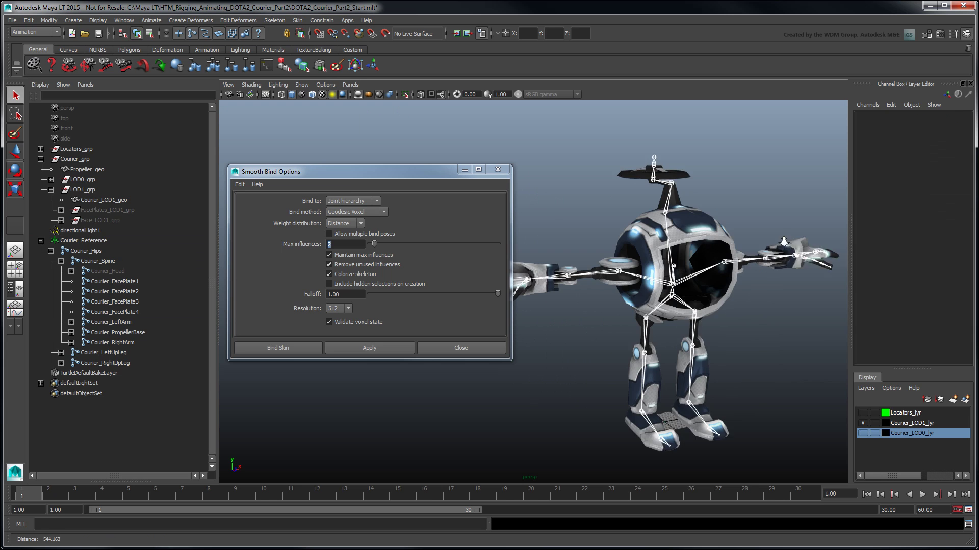
{"action": "right_click_drag", "start_coordinate": [784, 242], "coordinate": [826, 265], "text": "alt"}
{"action": "left_click", "coordinate": [658, 198]}
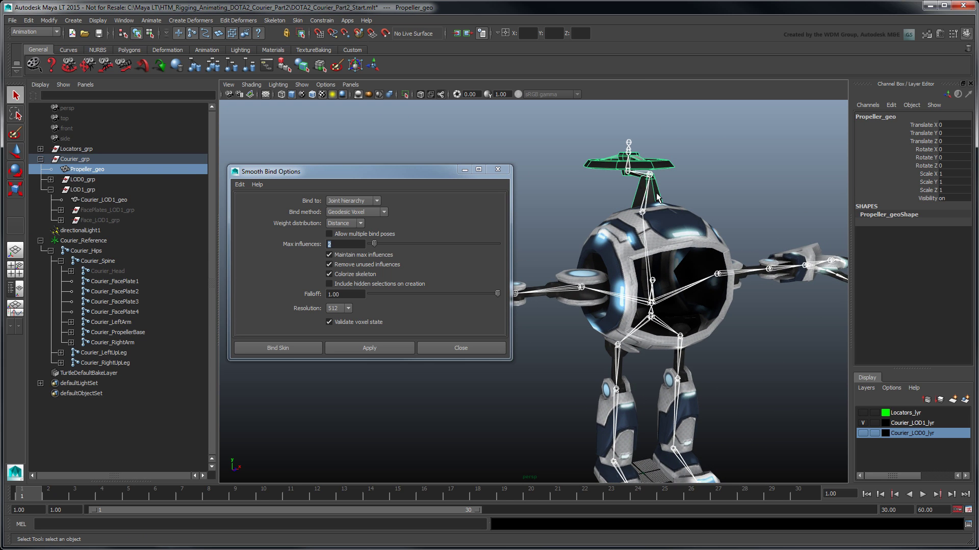
{"action": "left_click", "coordinate": [123, 332], "text": "ctrl"}
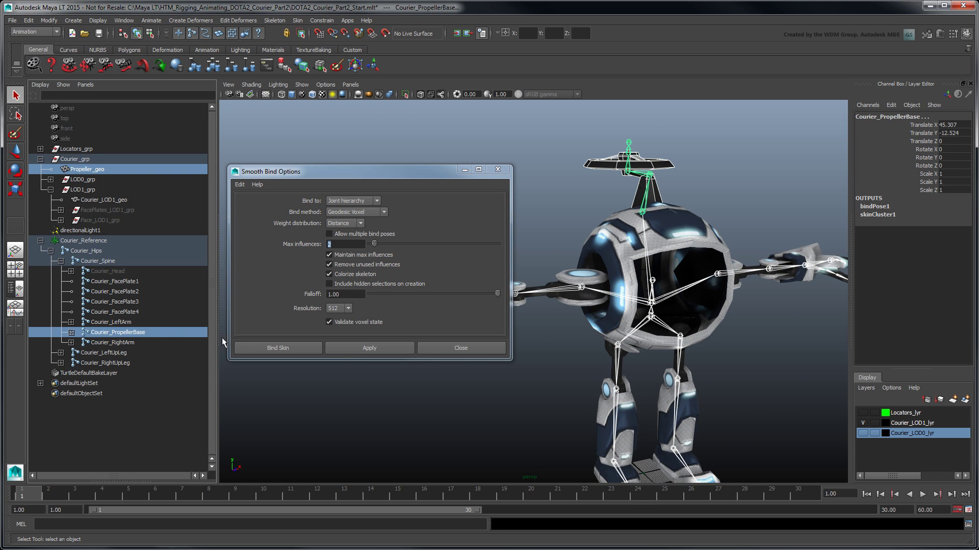
{"action": "left_click", "coordinate": [353, 349]}
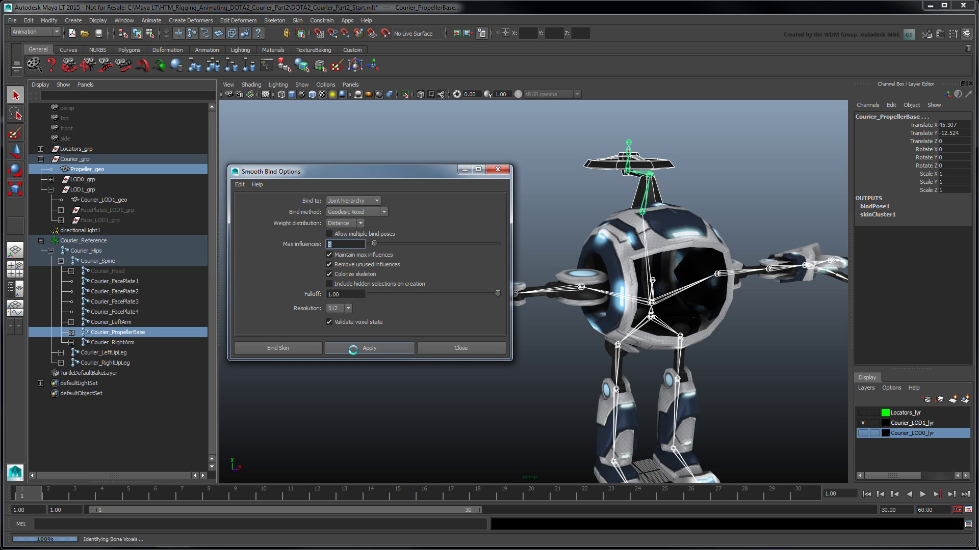
Unhide the face groups and head joint, and select Courier_Head
{"action": "key", "text": "shift+h"}
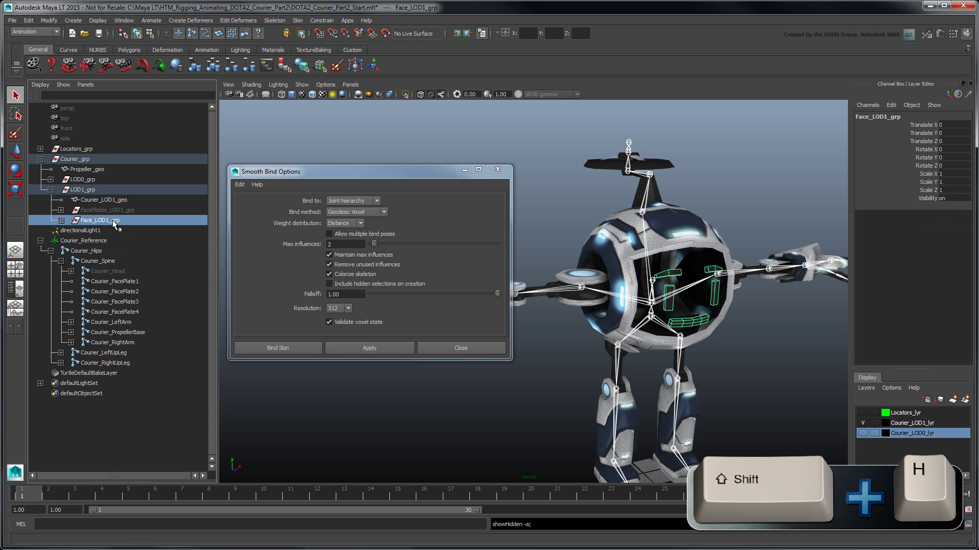
{"action": "left_click", "coordinate": [113, 274]}
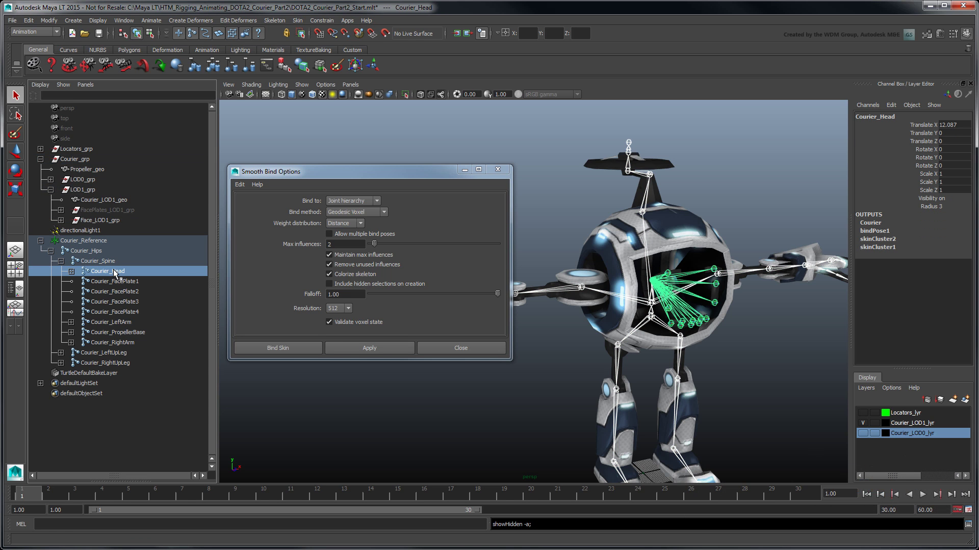
{"action": "scroll", "coordinate": [628, 315], "scroll_direction": "up", "scroll_amount": 5}
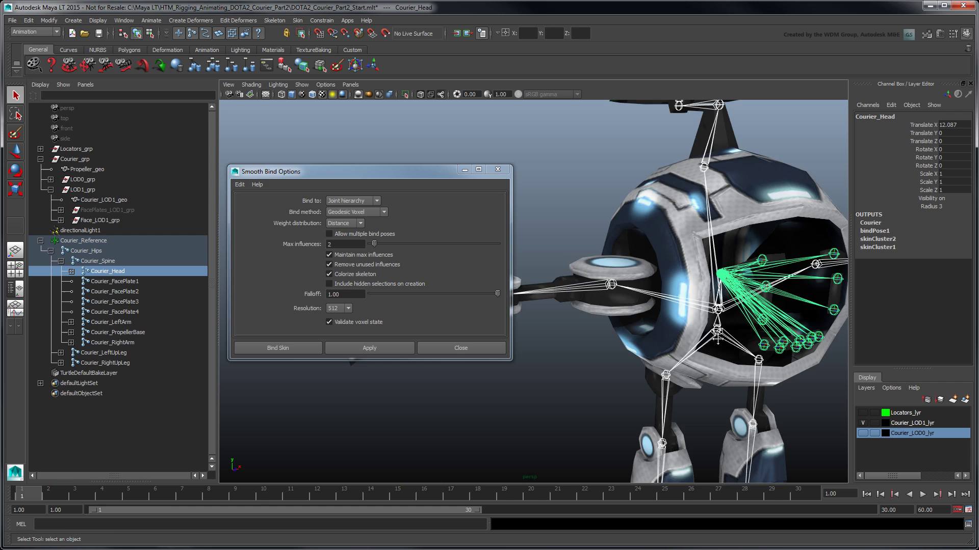
{"action": "scroll", "coordinate": [628, 315], "scroll_direction": "up", "scroll_amount": 3}
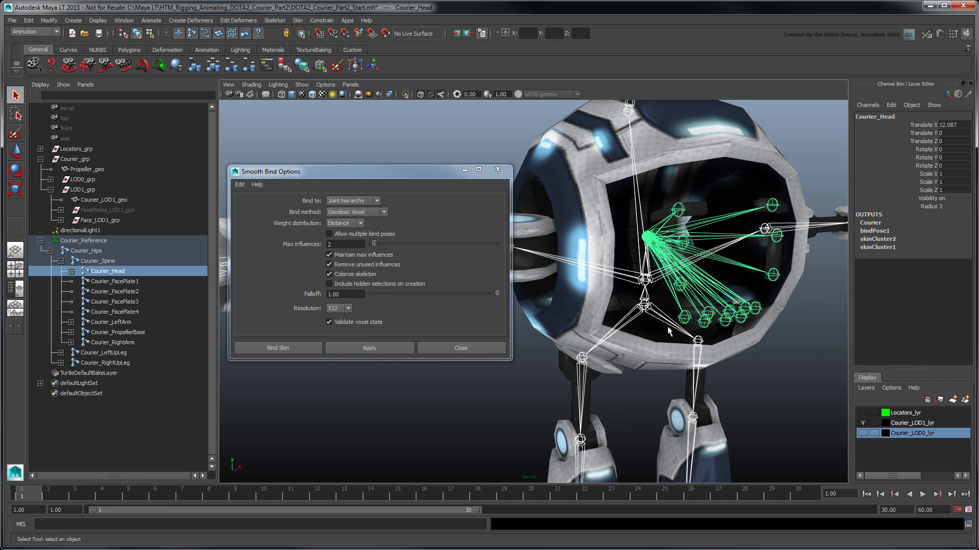
Select the left eyebrow mesh and its joint; set Bind to Selected joints with Closest distance
{"action": "left_click", "coordinate": [312, 93]}
{"action": "left_click", "coordinate": [301, 94]}
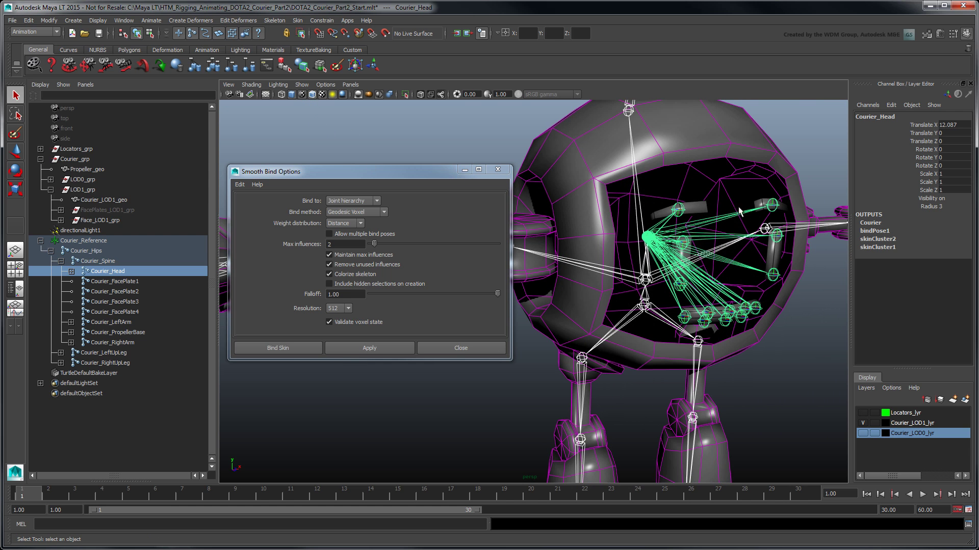
{"action": "left_click", "coordinate": [759, 207]}
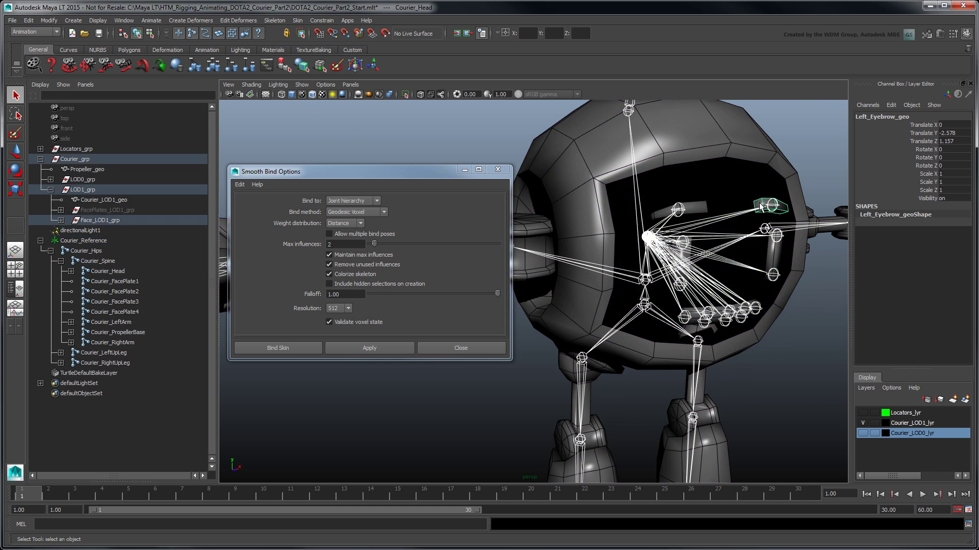
{"action": "left_click", "coordinate": [72, 272]}
{"action": "left_click", "coordinate": [126, 293], "text": "ctrl"}
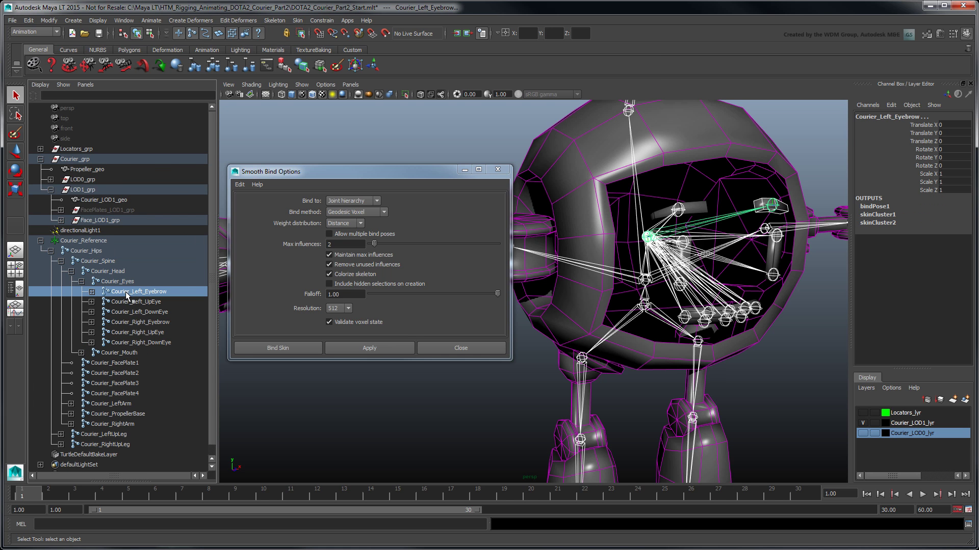
{"action": "left_click", "coordinate": [376, 201]}
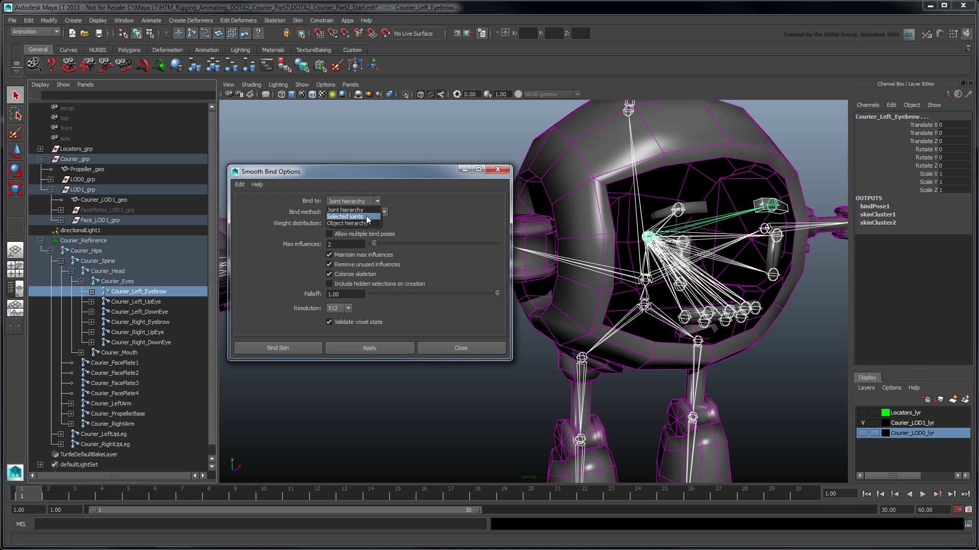
{"action": "left_click", "coordinate": [366, 217]}
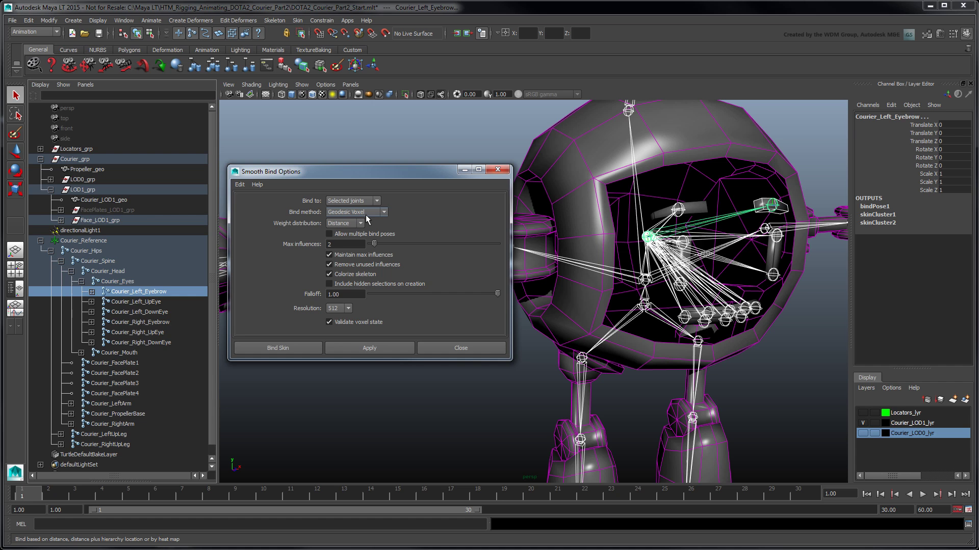
{"action": "left_click", "coordinate": [366, 213]}
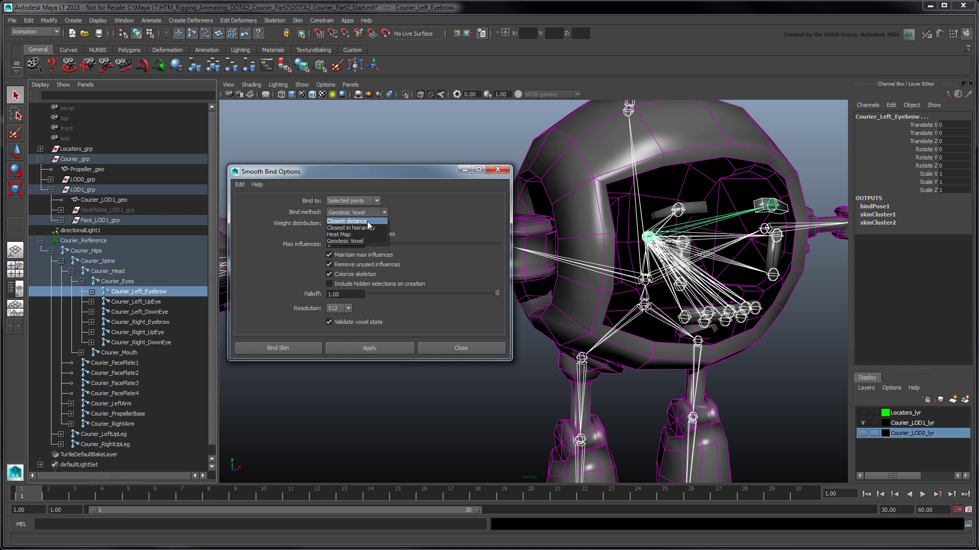
{"action": "left_click", "coordinate": [366, 221]}
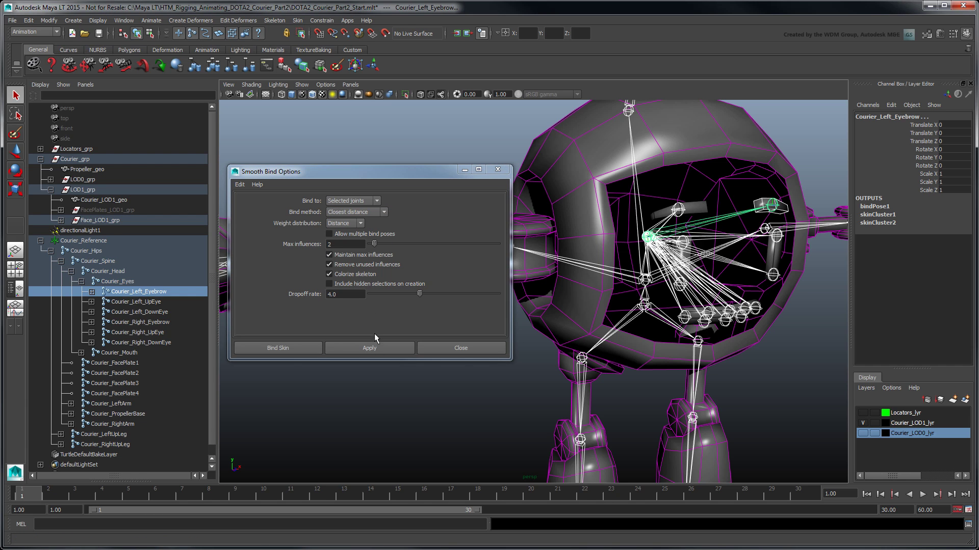
Bind the left eye, right eyebrow and mouth meshes to their own eye, brow and lip joints
{"action": "left_click", "coordinate": [379, 348]}
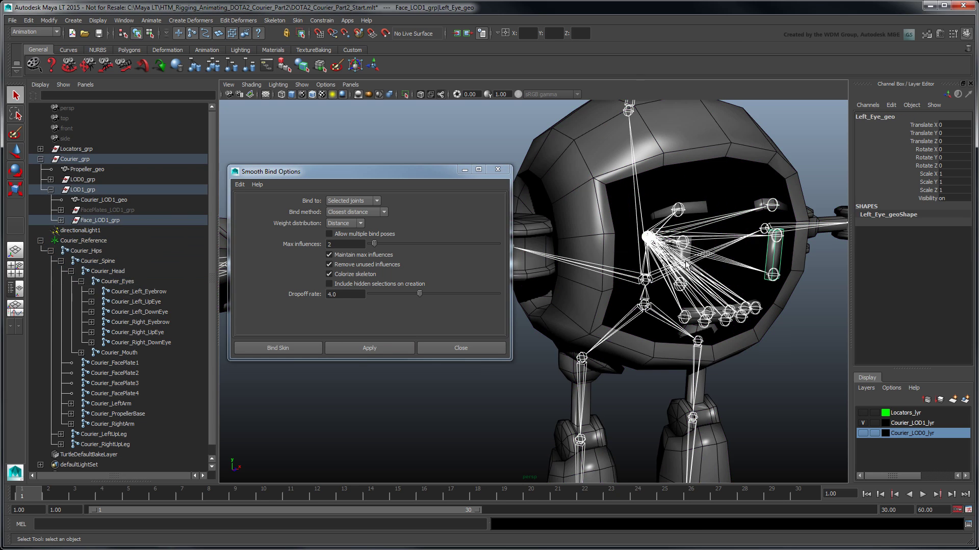
{"action": "left_click", "coordinate": [154, 302]}
{"action": "left_click", "coordinate": [390, 348]}
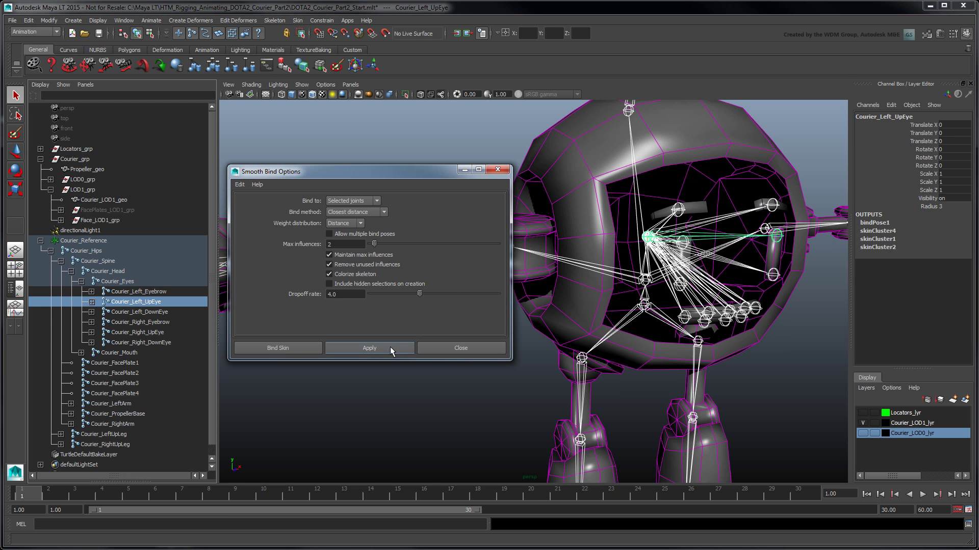
{"action": "left_click", "coordinate": [140, 322]}
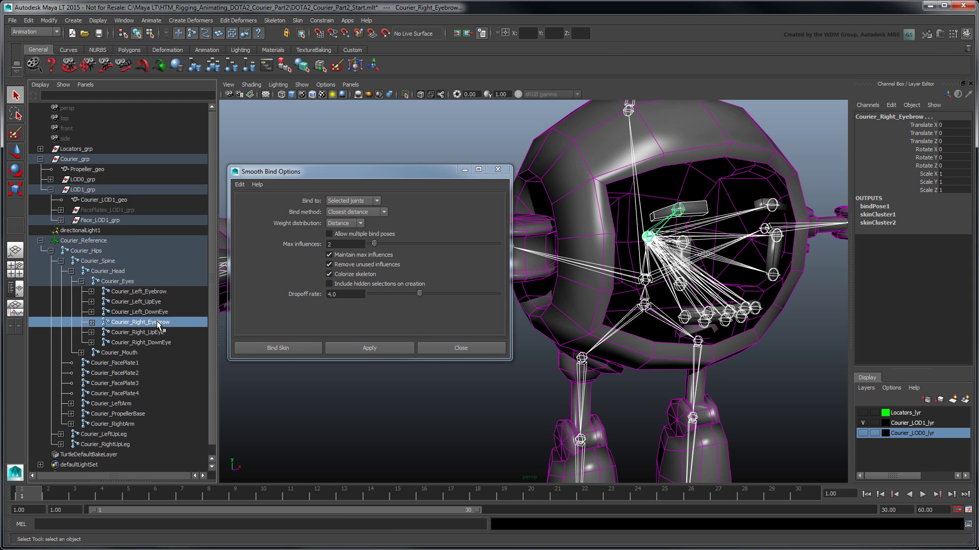
{"action": "left_click", "coordinate": [369, 348]}
{"action": "left_click", "coordinate": [81, 353]}
{"action": "left_click_drag", "start_coordinate": [128, 363], "coordinate": [148, 436]}
{"action": "left_click", "coordinate": [335, 346]}
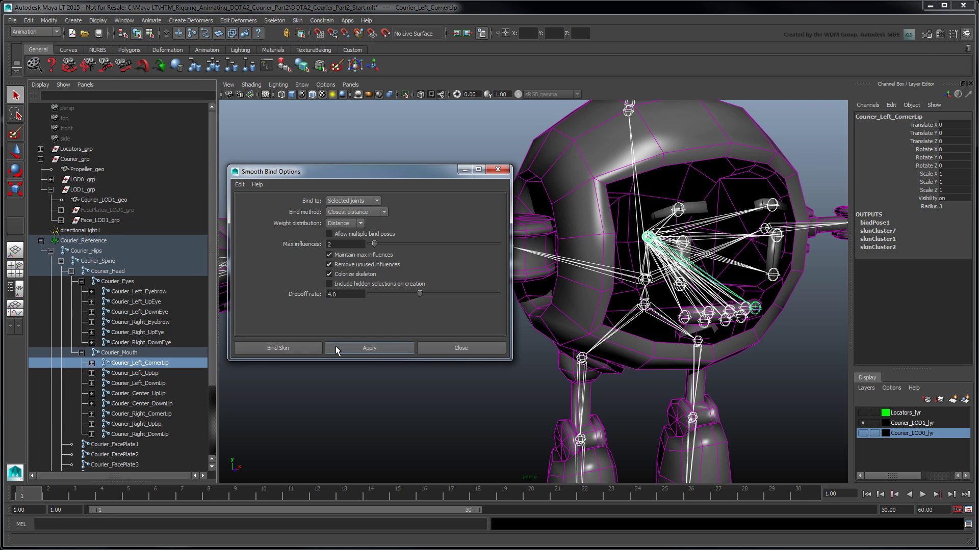
Bind FacePlate_01_geo to the Courier_FacePlate1 joint
{"action": "left_click", "coordinate": [130, 208]}
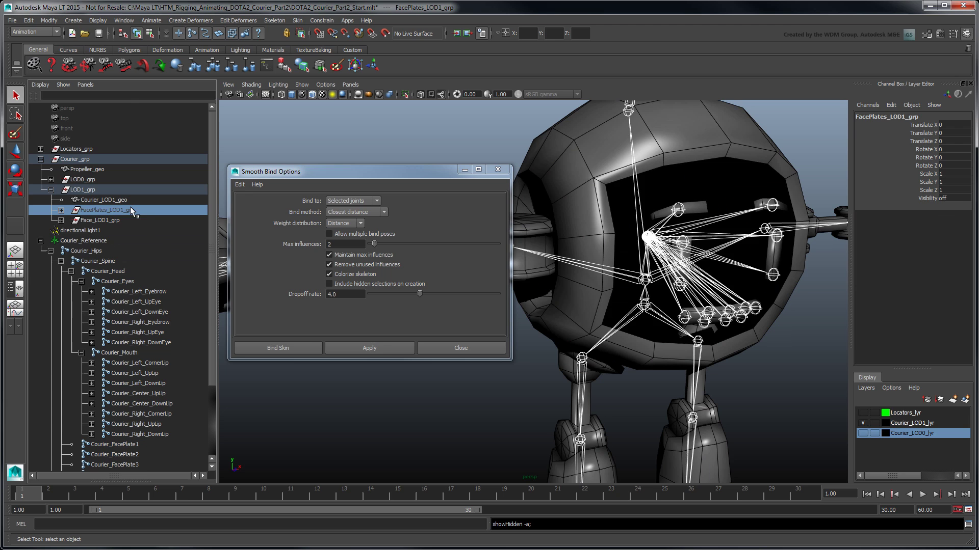
{"action": "left_click", "coordinate": [60, 210]}
{"action": "left_click", "coordinate": [98, 221]}
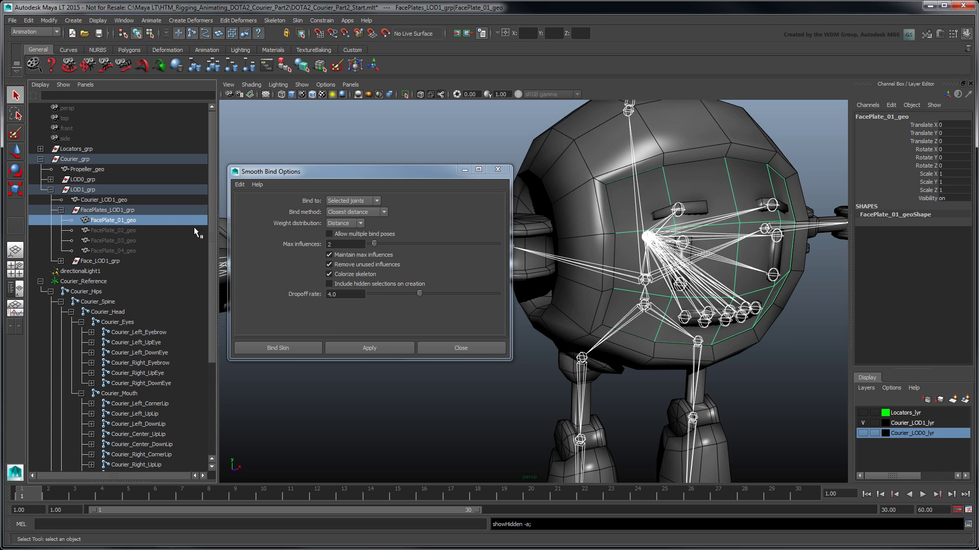
{"action": "left_click_drag", "start_coordinate": [210, 230], "coordinate": [217, 295]}
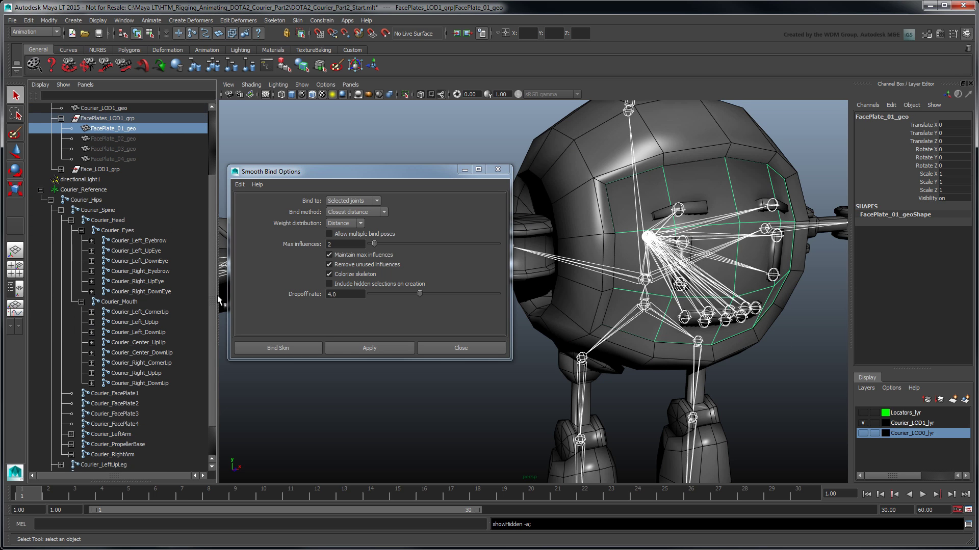
{"action": "left_click", "coordinate": [127, 393], "text": "ctrl"}
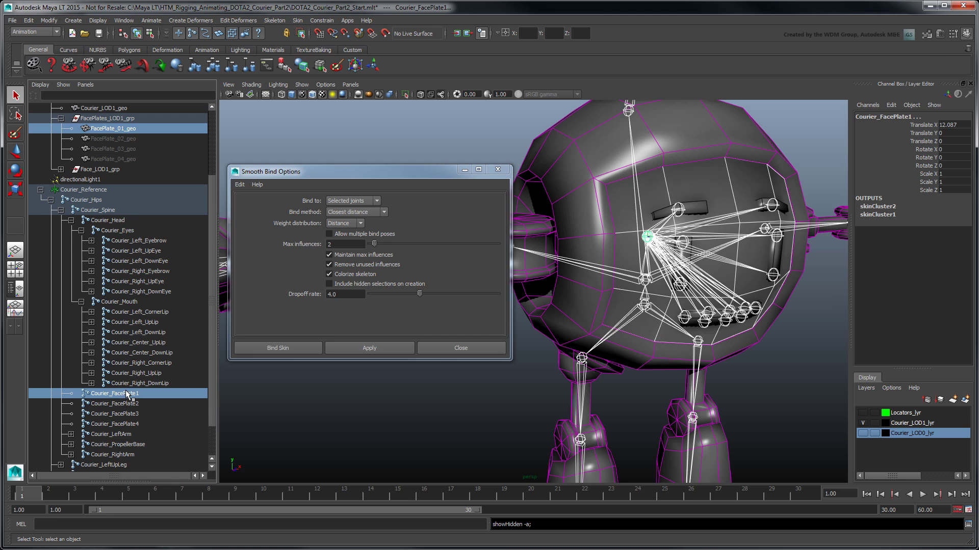
{"action": "left_click", "coordinate": [335, 347]}
Hide FacePlate_01_geo and bind FacePlate_02_geo to Courier_FacePlate2
{"action": "left_click", "coordinate": [121, 138]}
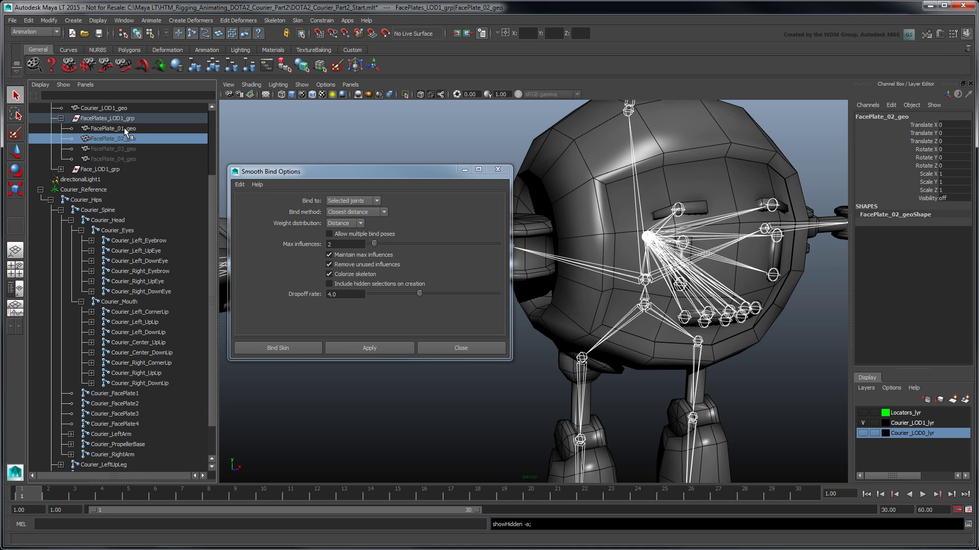
{"action": "left_click", "coordinate": [124, 128]}
{"action": "key", "text": "ctrl+h"}
{"action": "left_click", "coordinate": [127, 138]}
{"action": "key", "text": "shift+h"}
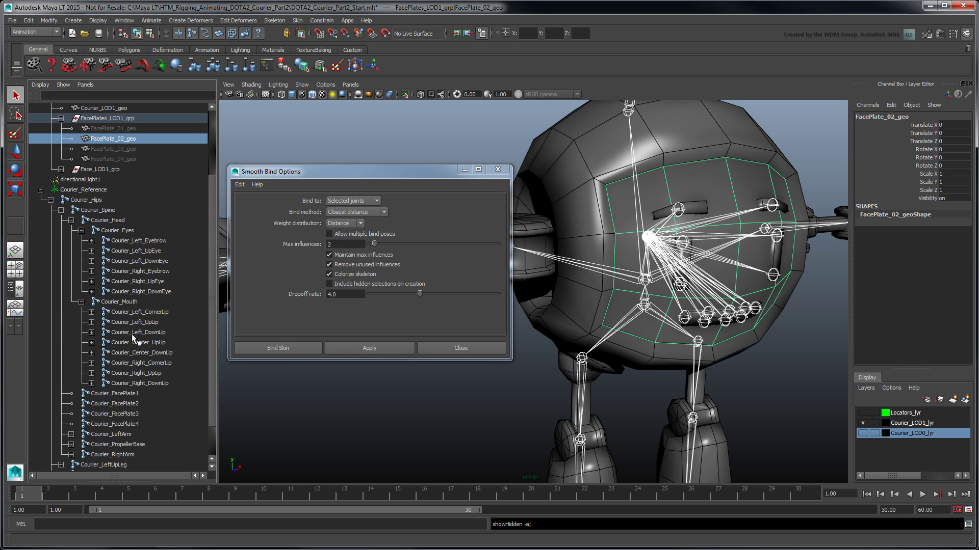
{"action": "left_click", "coordinate": [138, 404], "text": "ctrl"}
{"action": "left_click", "coordinate": [369, 347]}
Hide FacePlate_02_geo and bind FacePlate_04_geo to Courier_FacePlate4
{"action": "left_click", "coordinate": [123, 139]}
{"action": "key", "text": "ctrl+h"}
{"action": "left_click", "coordinate": [121, 159]}
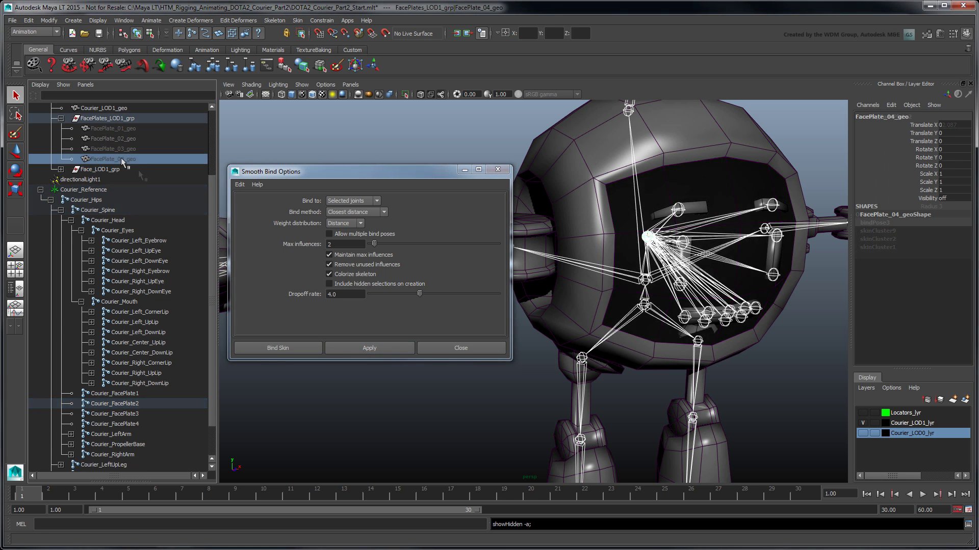
{"action": "key", "text": "shift+h"}
{"action": "left_click", "coordinate": [136, 423], "text": "ctrl"}
{"action": "left_click", "coordinate": [367, 348]}
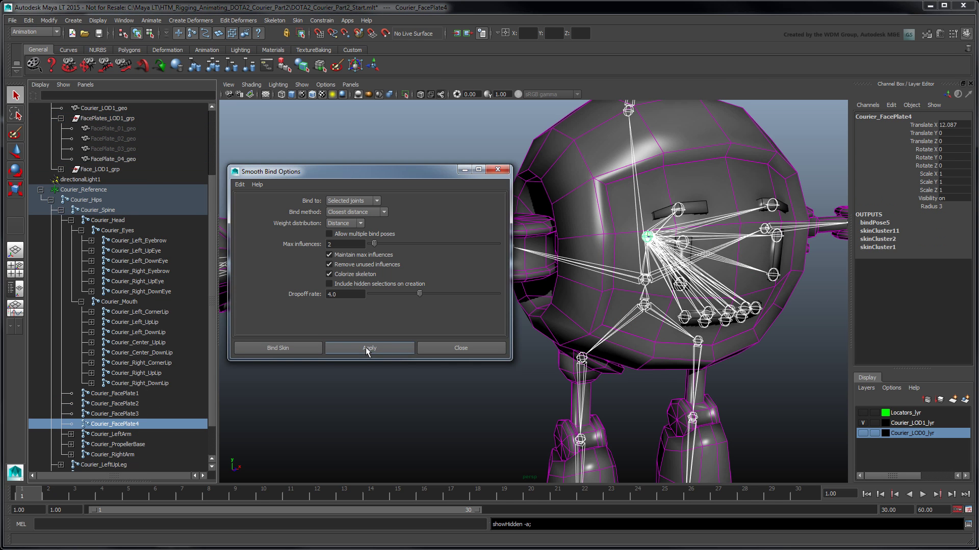
Hide FacePlate_04_geo, unhide FacePlate_01_geo, close the bind options, and clear the selection
{"action": "left_click", "coordinate": [128, 159]}
{"action": "key", "text": "ctrl+h"}
{"action": "left_click", "coordinate": [124, 128]}
{"action": "key", "text": "shift+h"}
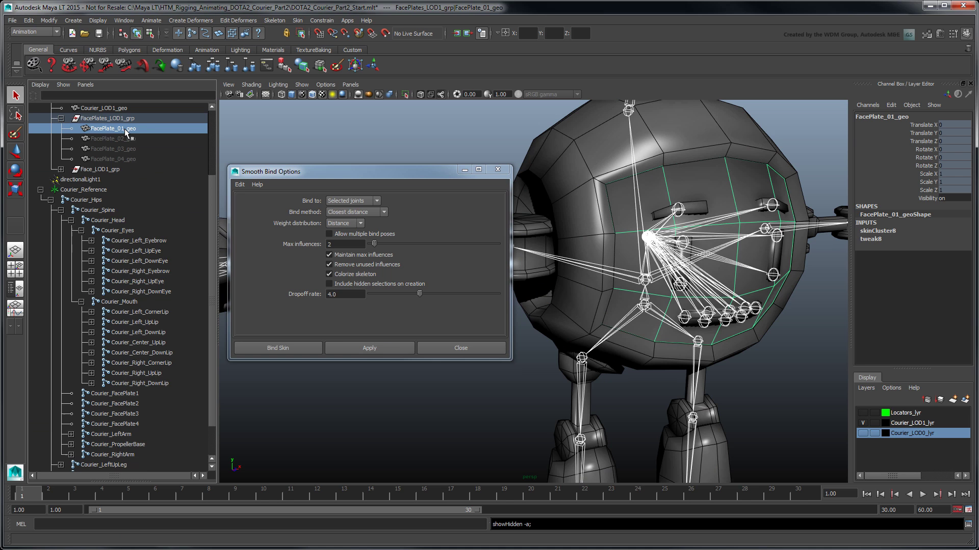
{"action": "left_click", "coordinate": [460, 349]}
{"action": "scroll", "coordinate": [460, 352], "scroll_direction": "down", "scroll_amount": 5}
{"action": "middle_click_drag", "start_coordinate": [460, 353], "coordinate": [377, 346], "text": "alt"}
{"action": "left_click", "coordinate": [377, 346]}
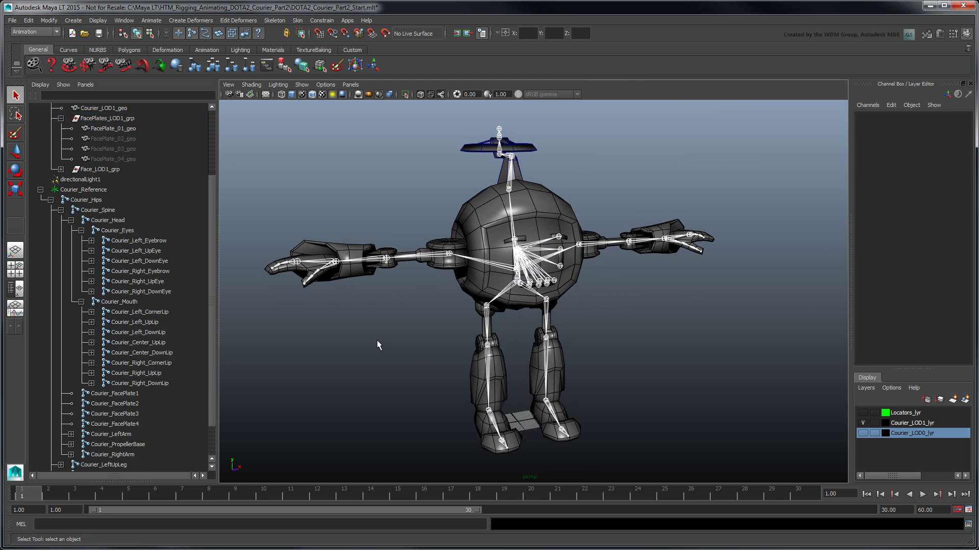
Create a HumanIK Control Rig for the Courier character
{"action": "left_click", "coordinate": [283, 21]}
{"action": "left_click", "coordinate": [300, 85]}
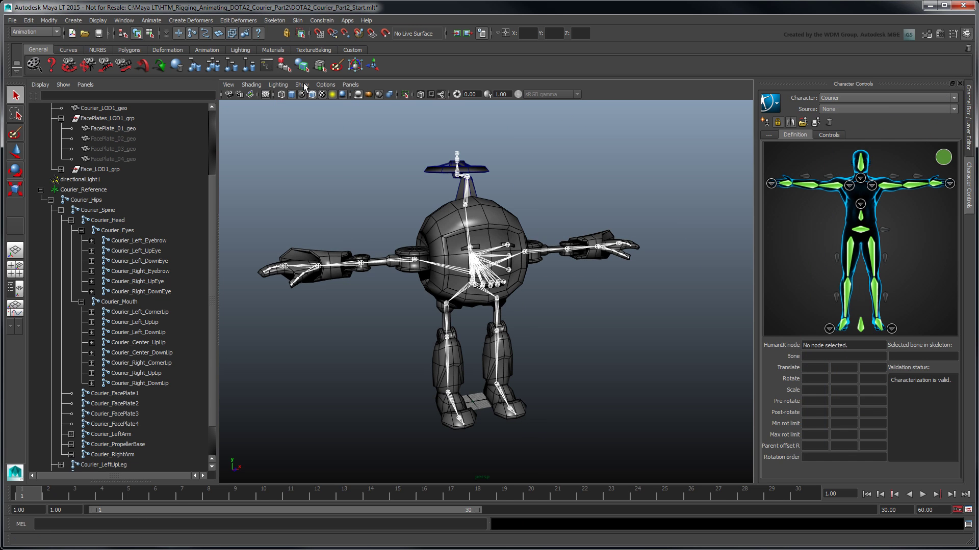
{"action": "left_click", "coordinate": [862, 109]}
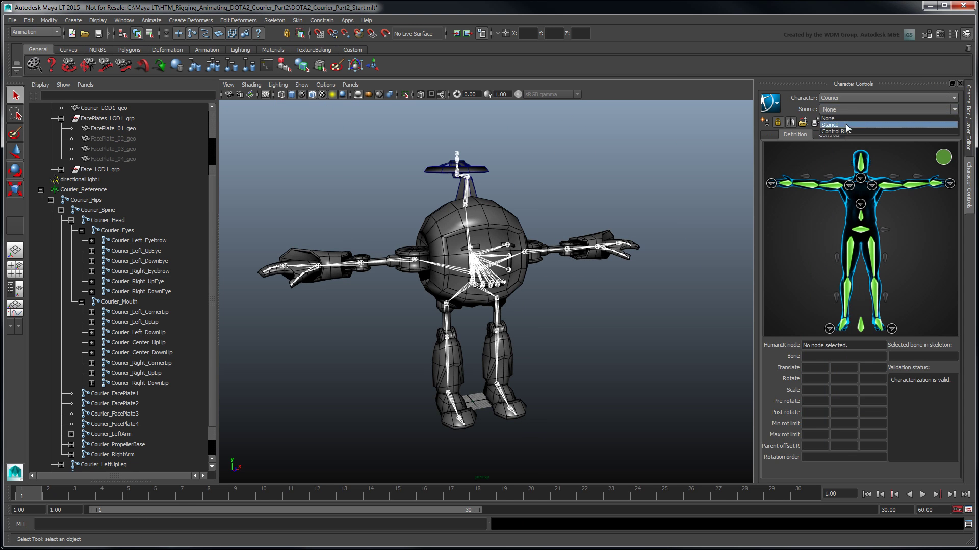
{"action": "left_click", "coordinate": [848, 132]}
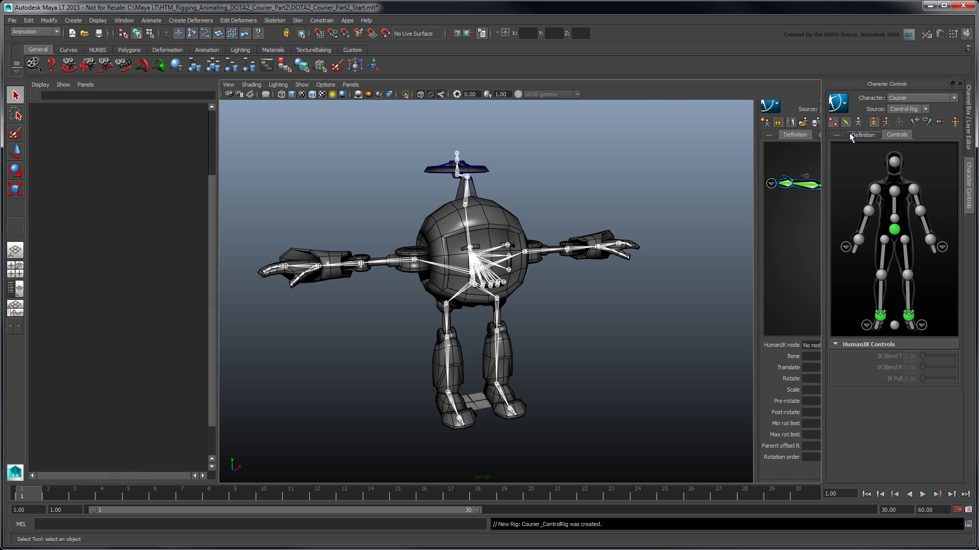
Check the chest, hips and left elbow effectors in wireframe, then restore smooth-shaded textured display
{"action": "left_click", "coordinate": [282, 94]}
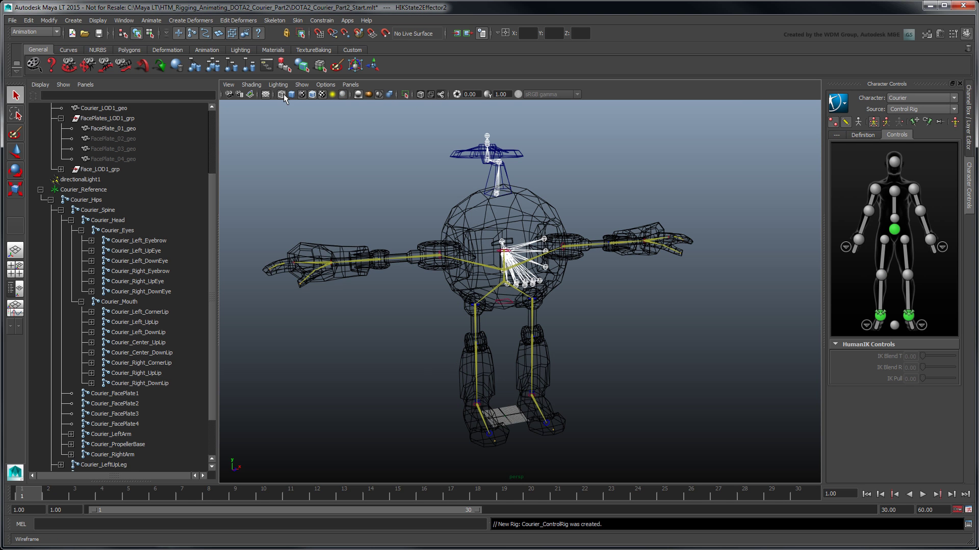
{"action": "scroll", "coordinate": [365, 160], "scroll_direction": "up", "scroll_amount": 6}
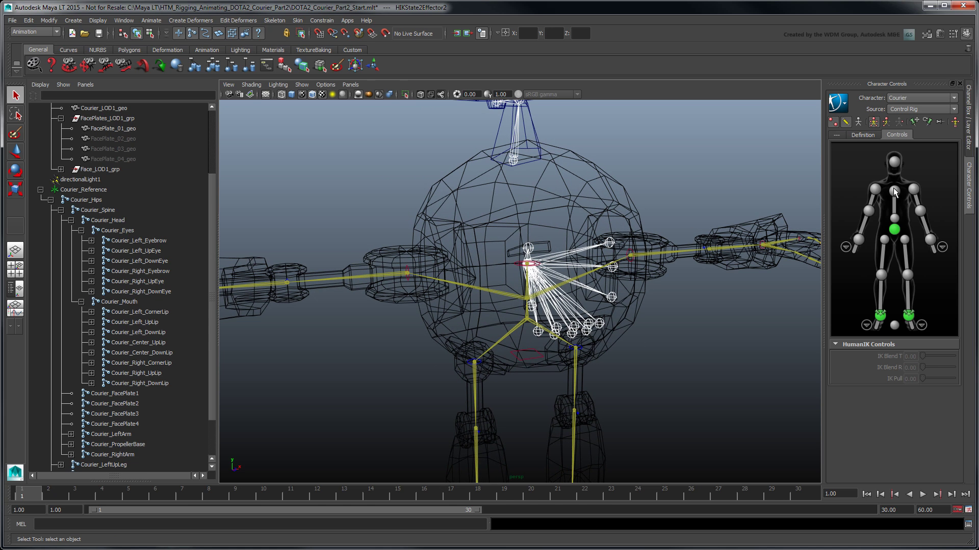
{"action": "left_click", "coordinate": [894, 218]}
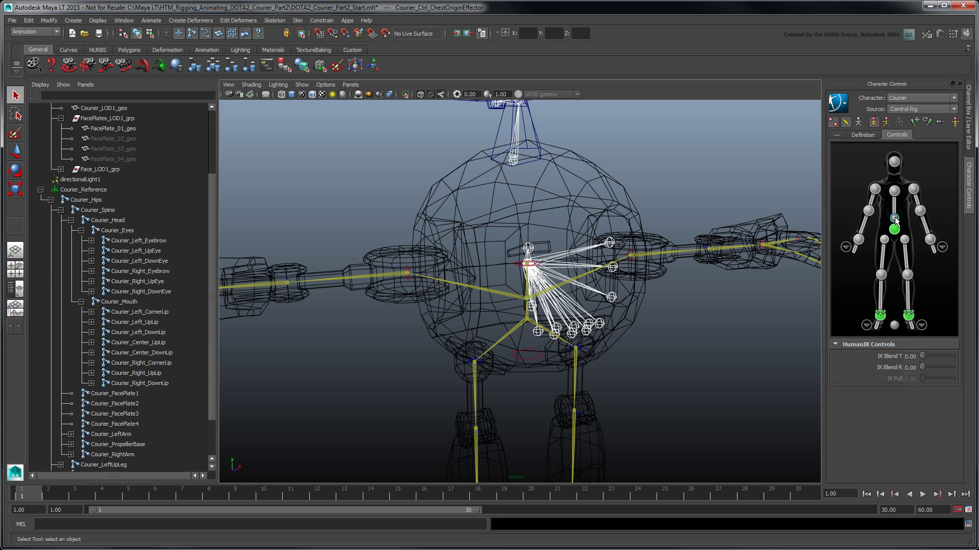
{"action": "left_click", "coordinate": [894, 230]}
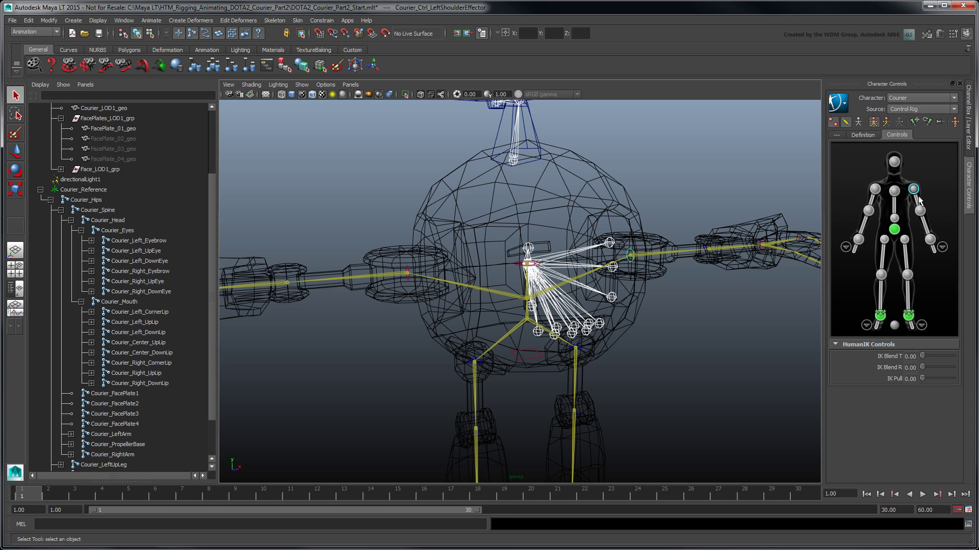
{"action": "left_click", "coordinate": [921, 212]}
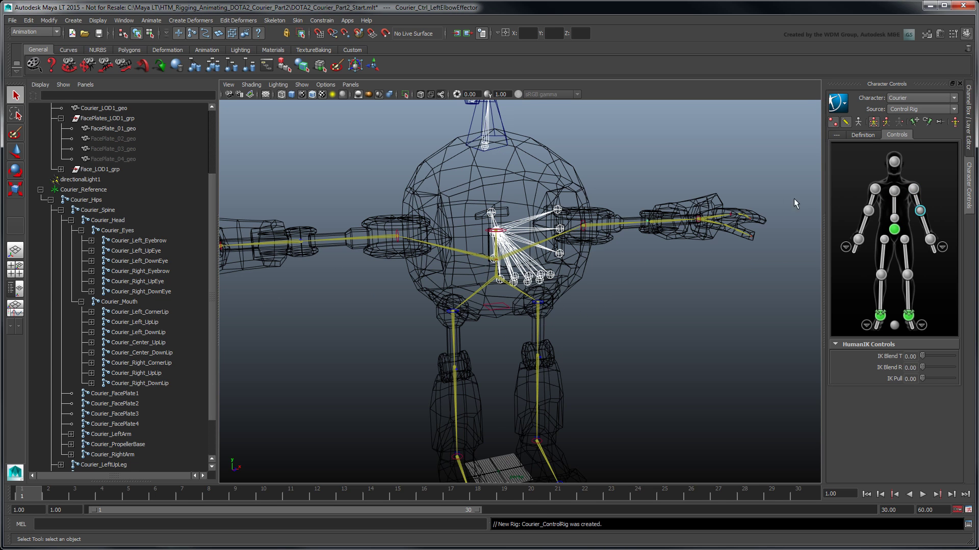
{"action": "left_click", "coordinate": [293, 94]}
{"action": "left_click", "coordinate": [301, 95]}
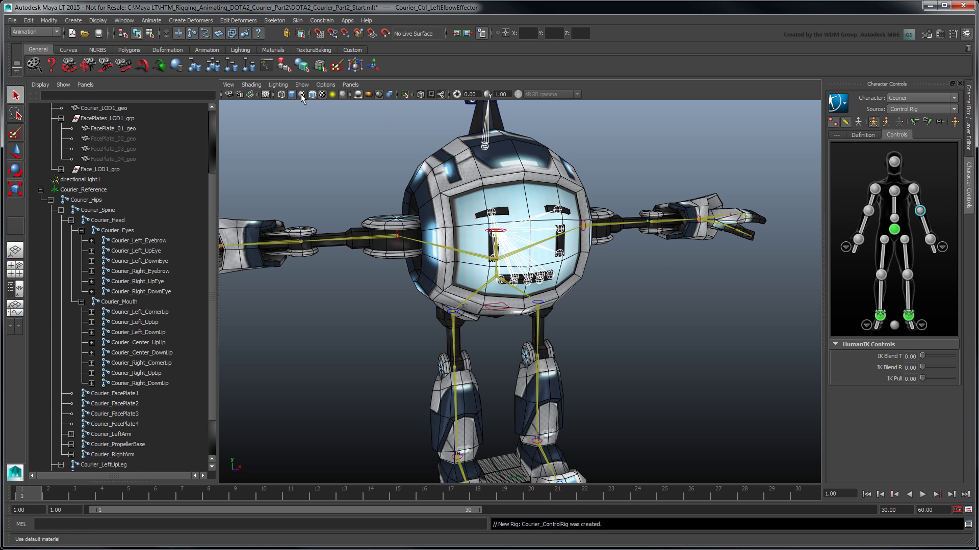
{"action": "scroll", "coordinate": [594, 203], "scroll_direction": "down", "scroll_amount": 5}
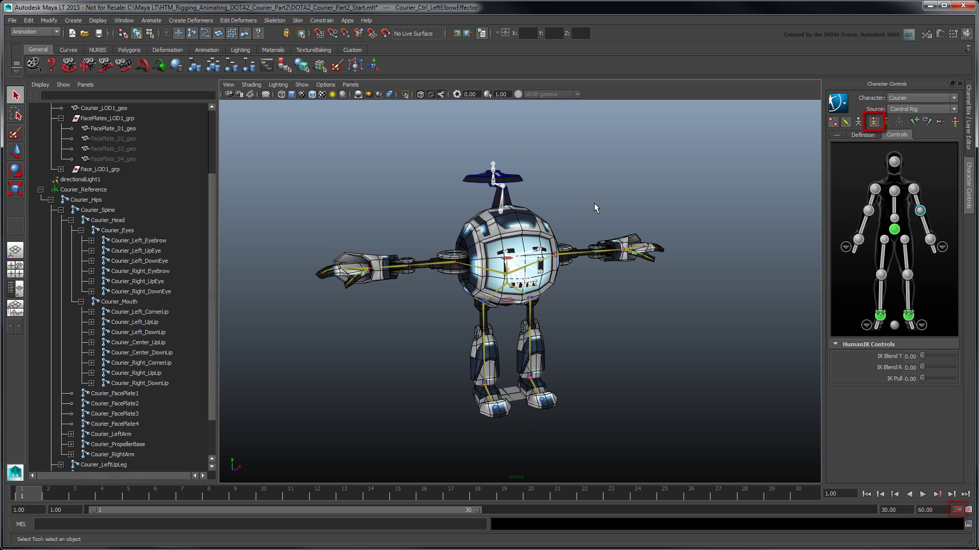
Key the current pose, go to frame 10, and move the hips effector down
{"action": "key", "text": "s"}
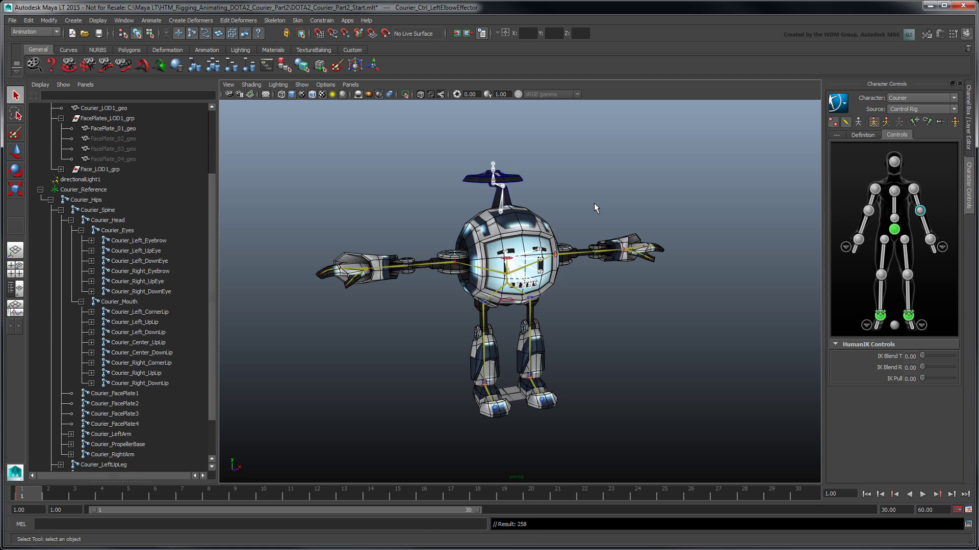
{"action": "left_click", "coordinate": [260, 495]}
{"action": "left_click", "coordinate": [893, 230]}
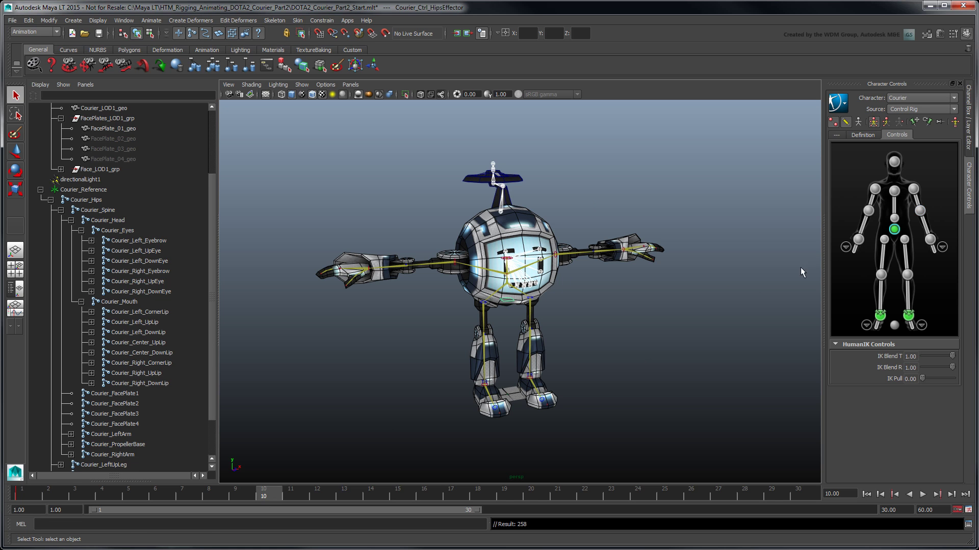
{"action": "key", "text": "w"}
{"action": "left_click_drag", "start_coordinate": [512, 253], "coordinate": [511, 287]}
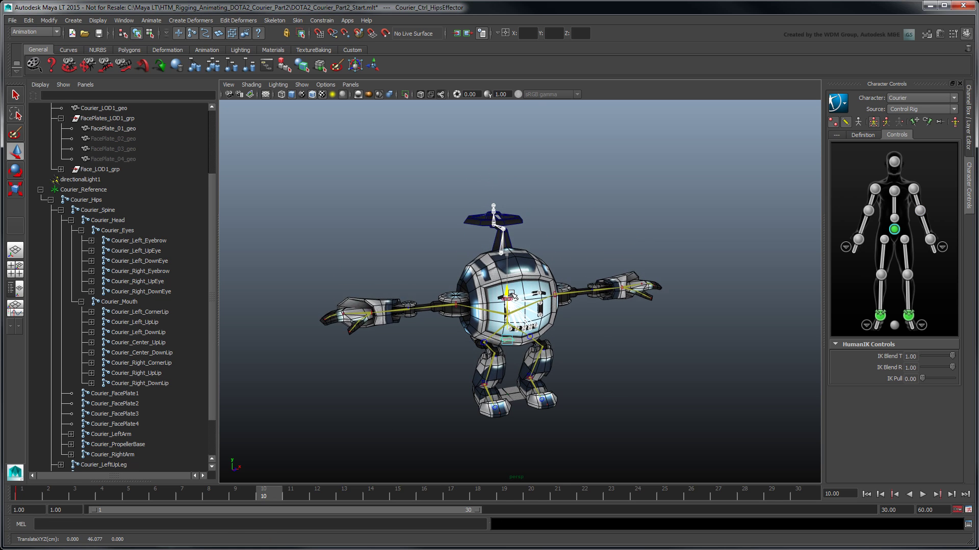
{"action": "left_click_drag", "start_coordinate": [609, 318], "coordinate": [649, 312], "text": "alt"}
Rotate both shoulder effectors down about 31 degrees in object space and bend the elbows up
{"action": "left_click", "coordinate": [875, 189]}
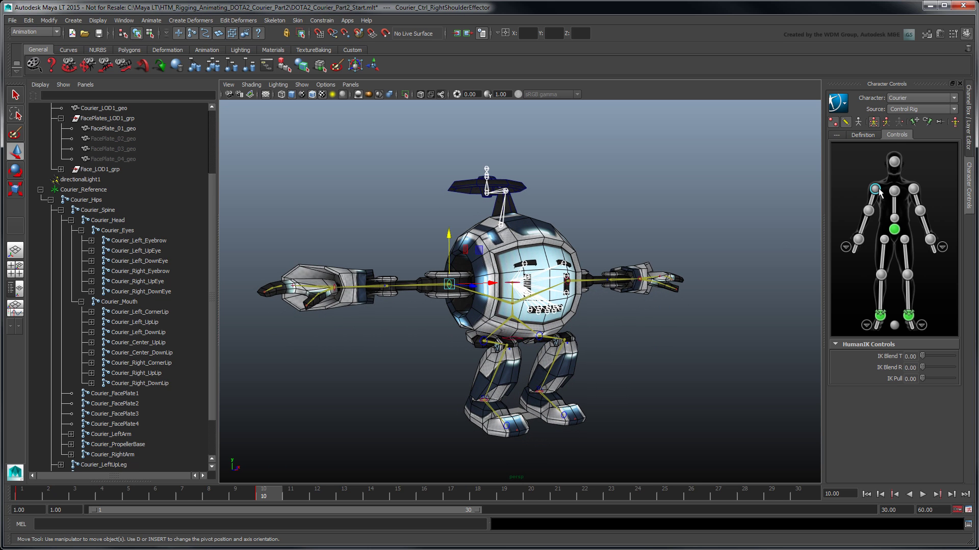
{"action": "left_click", "coordinate": [914, 190], "text": "shift"}
{"action": "right_click", "coordinate": [645, 220], "text": "ctrl+shift"}
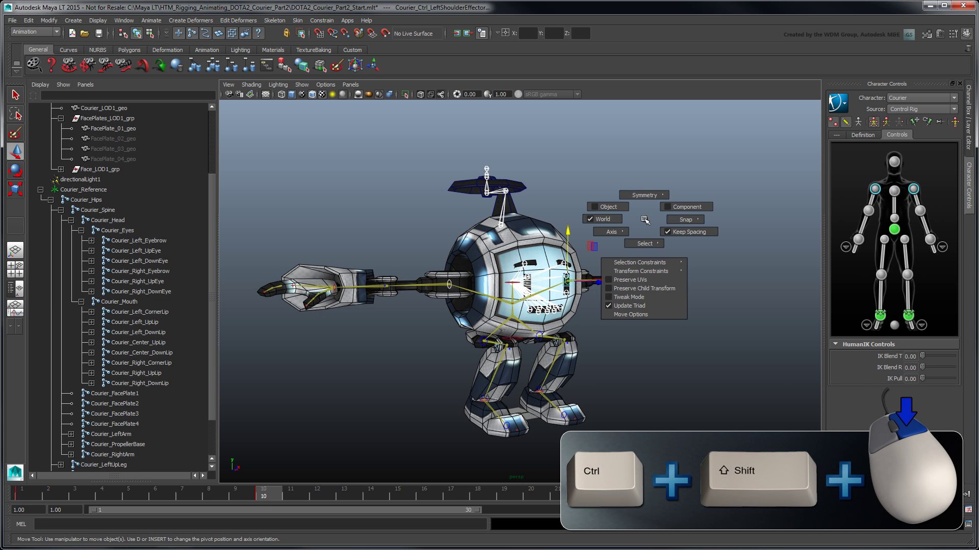
{"action": "left_click", "coordinate": [614, 205]}
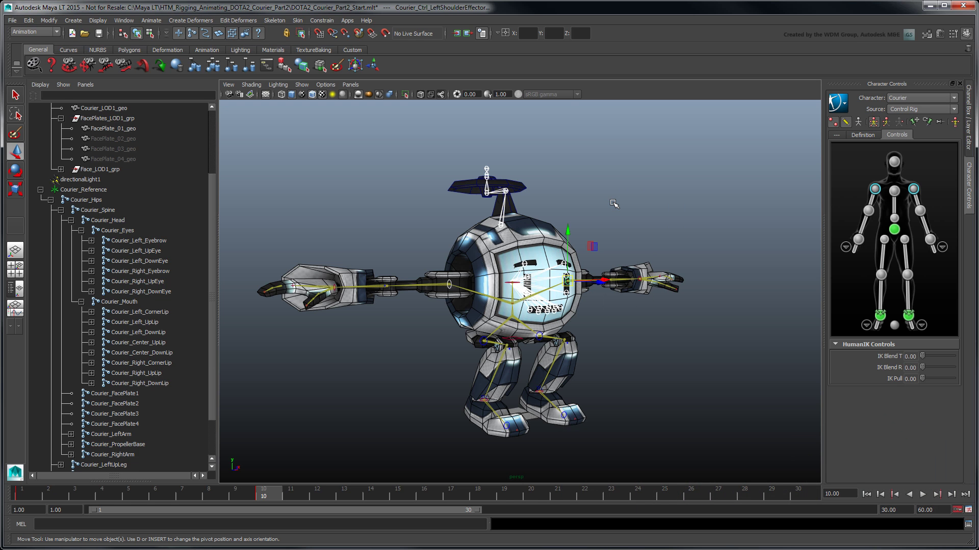
{"action": "key", "text": "e"}
{"action": "left_click_drag", "start_coordinate": [563, 238], "coordinate": [664, 253]}
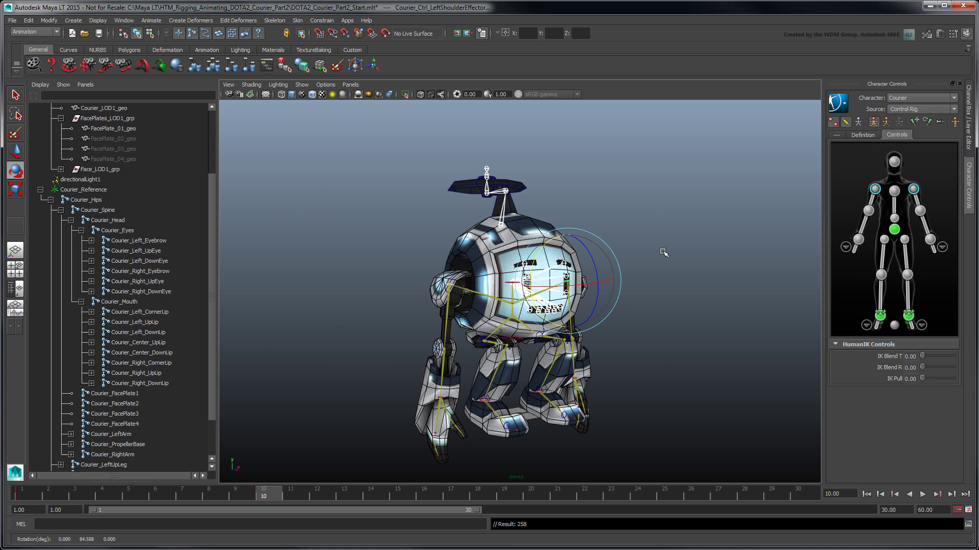
{"action": "left_click", "coordinate": [869, 211]}
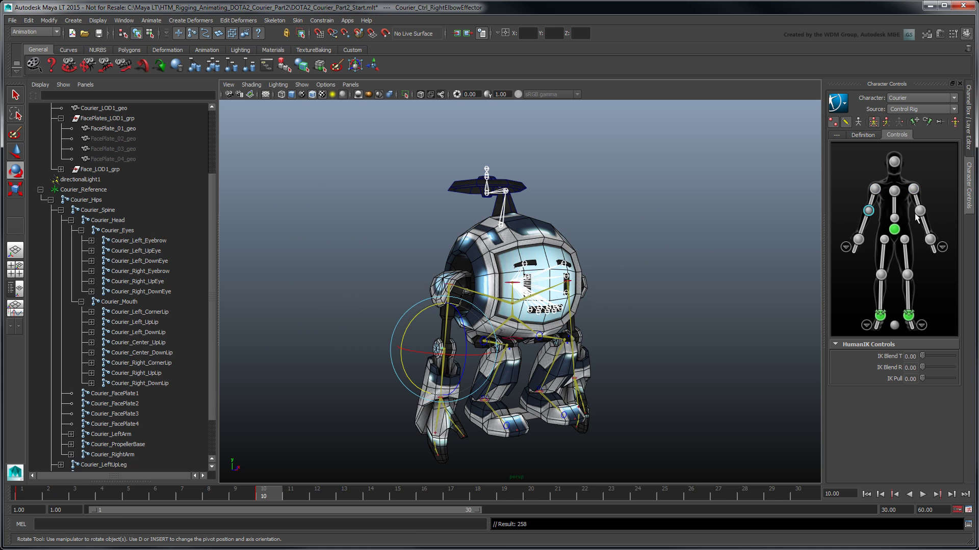
{"action": "left_click_drag", "start_coordinate": [592, 312], "coordinate": [393, 274]}
Scrub the pose across frames 1 to 10 and view the courier from the front
{"action": "left_click", "coordinate": [396, 275]}
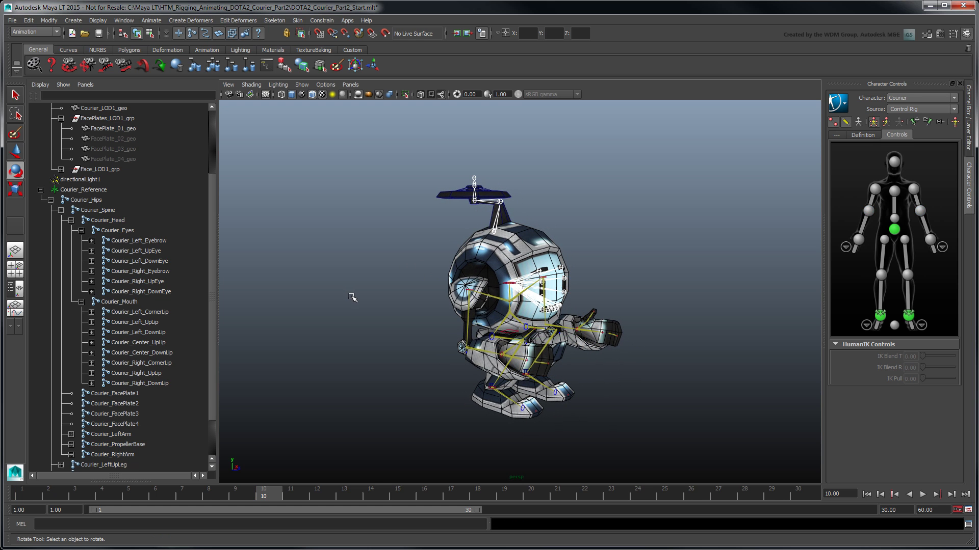
{"action": "left_click_drag", "start_coordinate": [34, 495], "coordinate": [264, 494]}
{"action": "left_click_drag", "start_coordinate": [472, 429], "coordinate": [447, 422], "text": "alt"}
{"action": "right_click_drag", "start_coordinate": [448, 422], "coordinate": [497, 437], "text": "alt"}
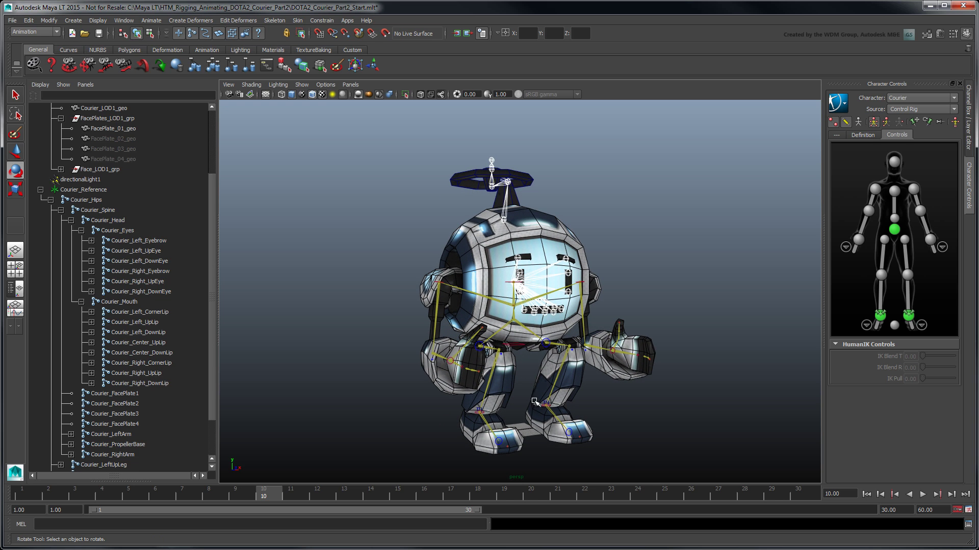
Hide the FK skeleton, show the body skeleton joints, and select Courier_LOD1_geo
{"action": "left_click", "coordinate": [846, 123]}
{"action": "left_click", "coordinate": [858, 124]}
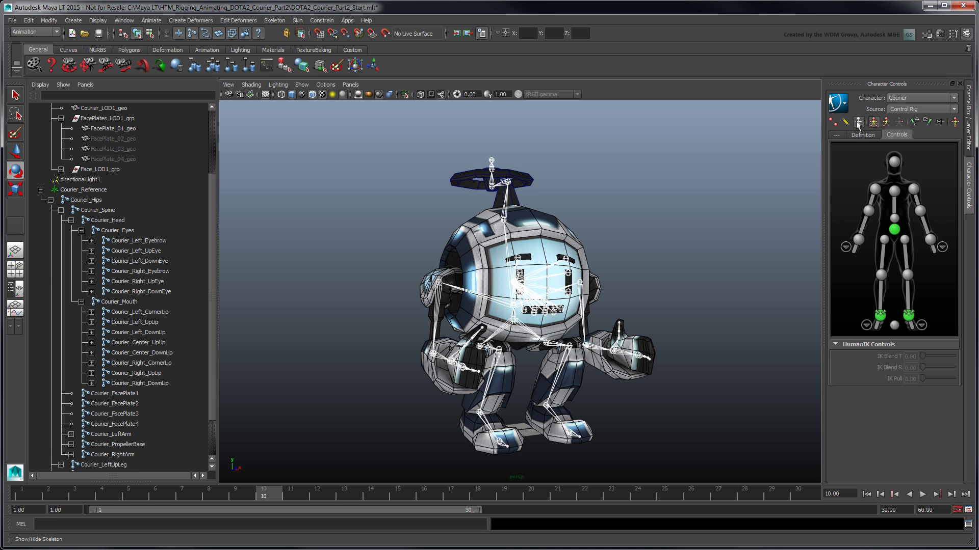
{"action": "left_click", "coordinate": [542, 226]}
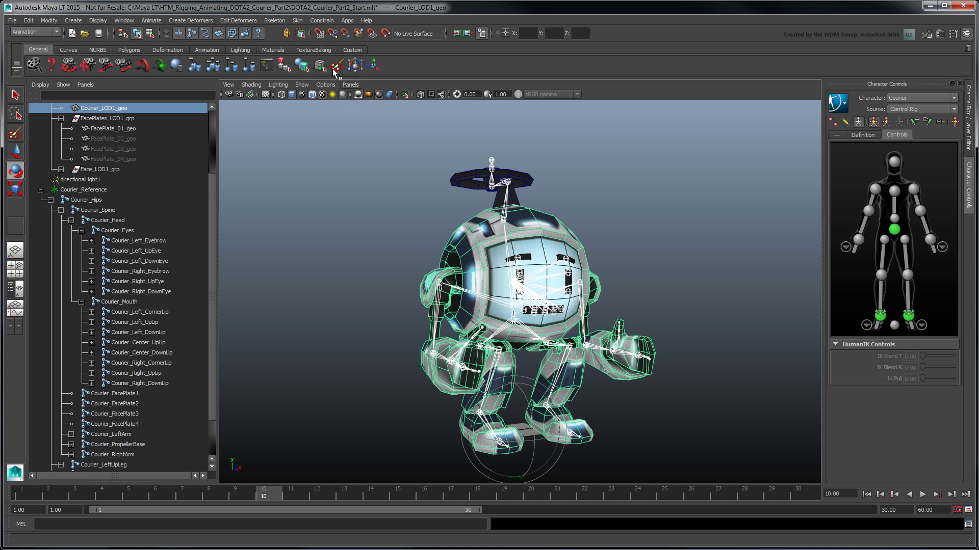
{"action": "left_click", "coordinate": [297, 21]}
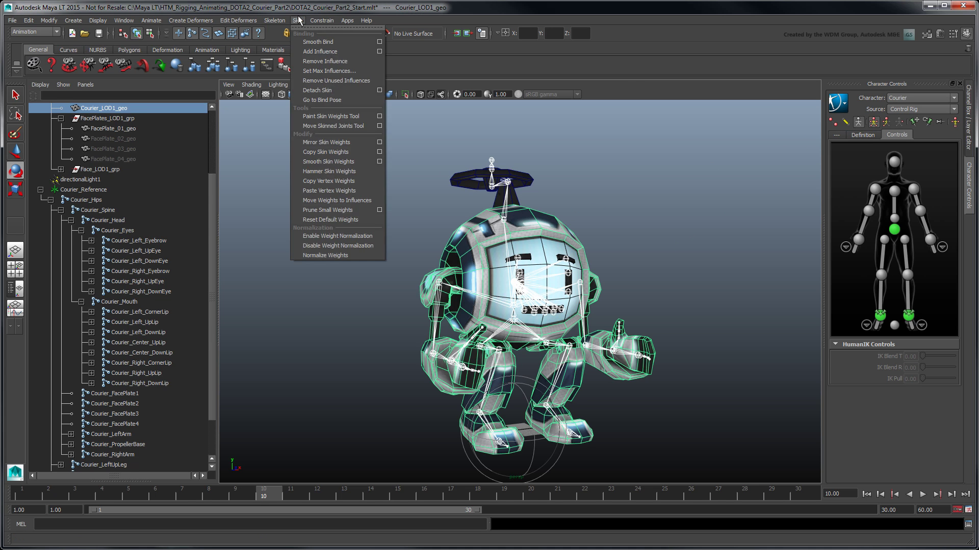
Open the Paint Skin Weights Tool in single perspective view and review the leg joint influences
{"action": "left_click", "coordinate": [379, 116]}
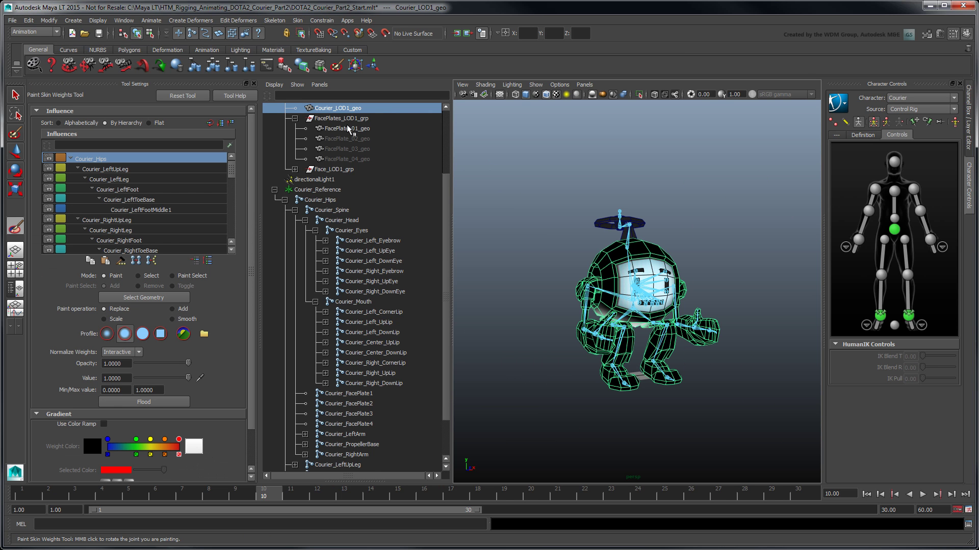
{"action": "left_click", "coordinate": [19, 250]}
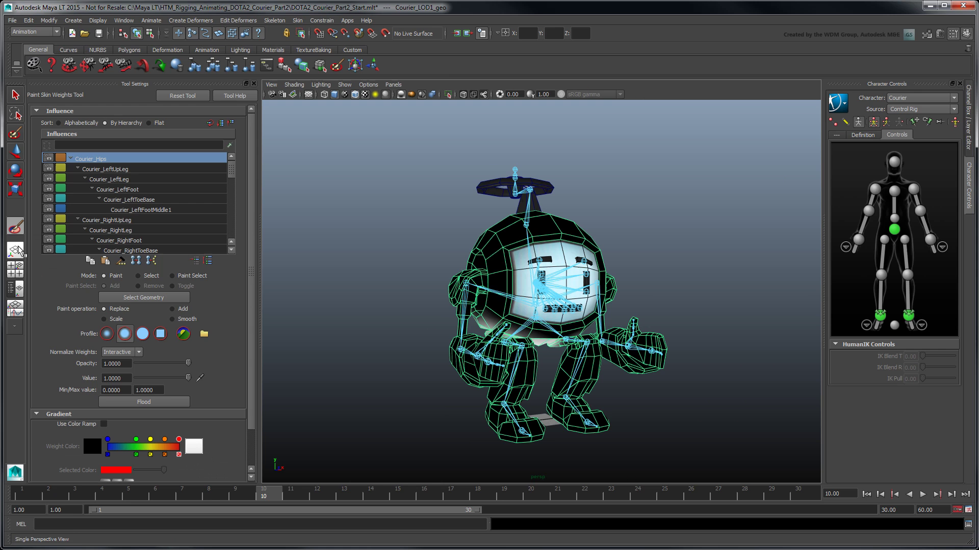
{"action": "left_click", "coordinate": [136, 170]}
{"action": "left_click", "coordinate": [138, 181]}
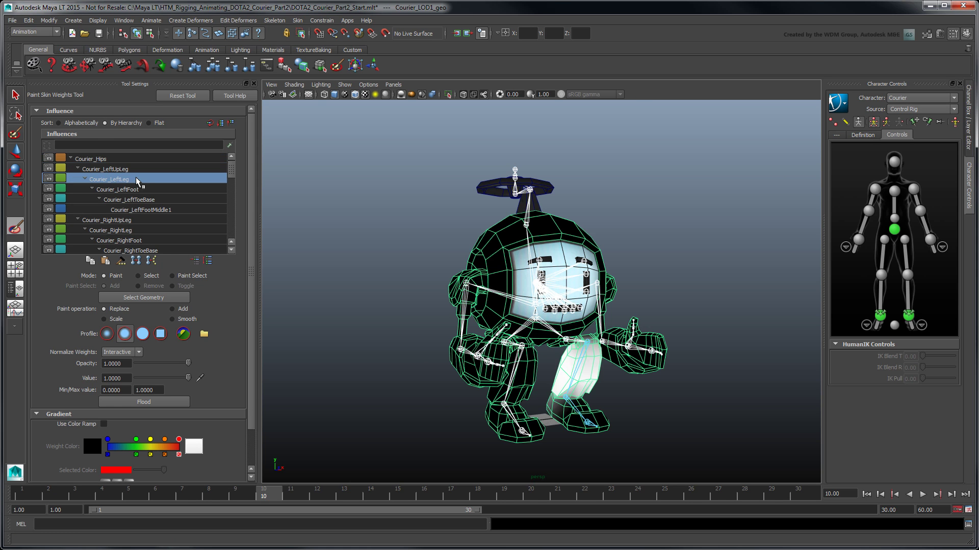
{"action": "left_click", "coordinate": [140, 191]}
{"action": "left_click", "coordinate": [142, 200]}
{"action": "left_click", "coordinate": [142, 210]}
{"action": "left_click", "coordinate": [142, 220]}
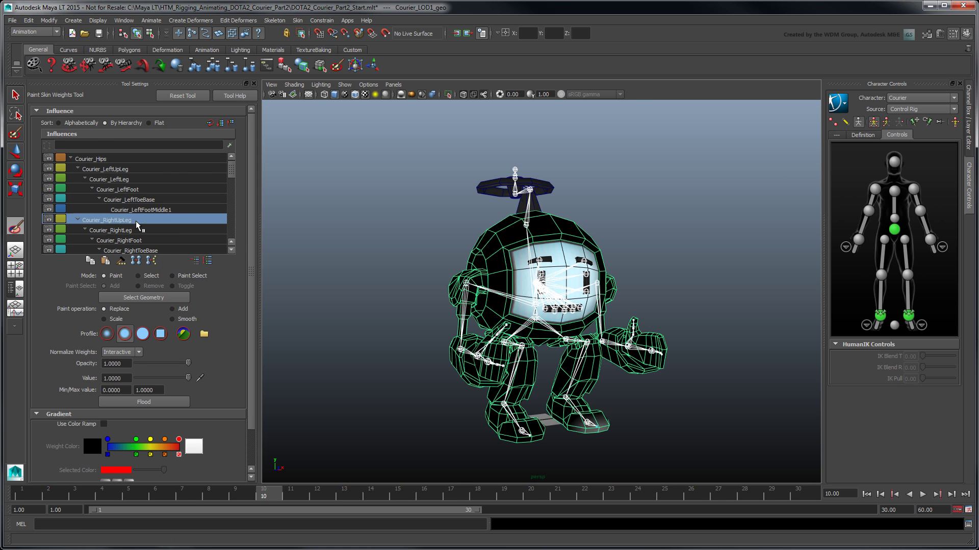
{"action": "left_click", "coordinate": [143, 230]}
{"action": "left_click", "coordinate": [143, 240]}
{"action": "left_click", "coordinate": [144, 250]}
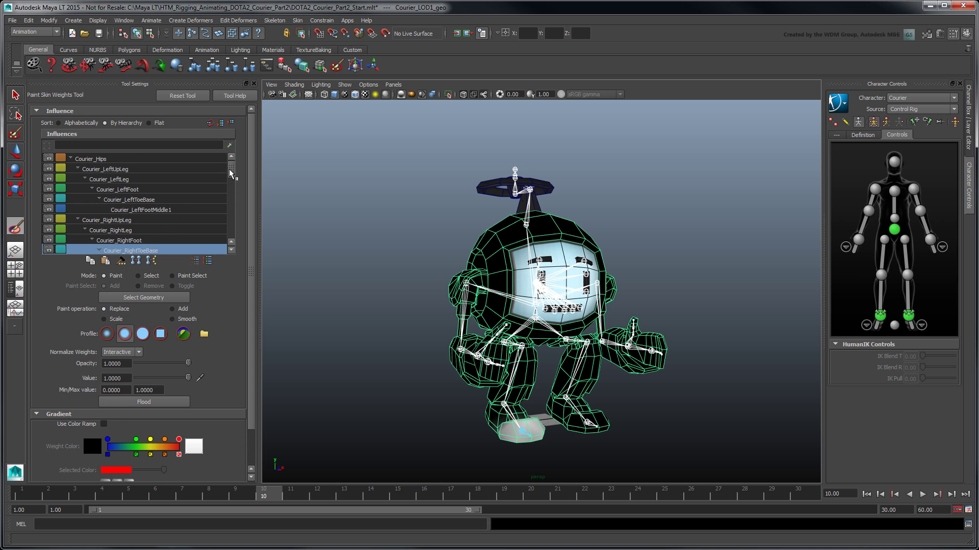
{"action": "left_click_drag", "start_coordinate": [232, 175], "coordinate": [232, 214]}
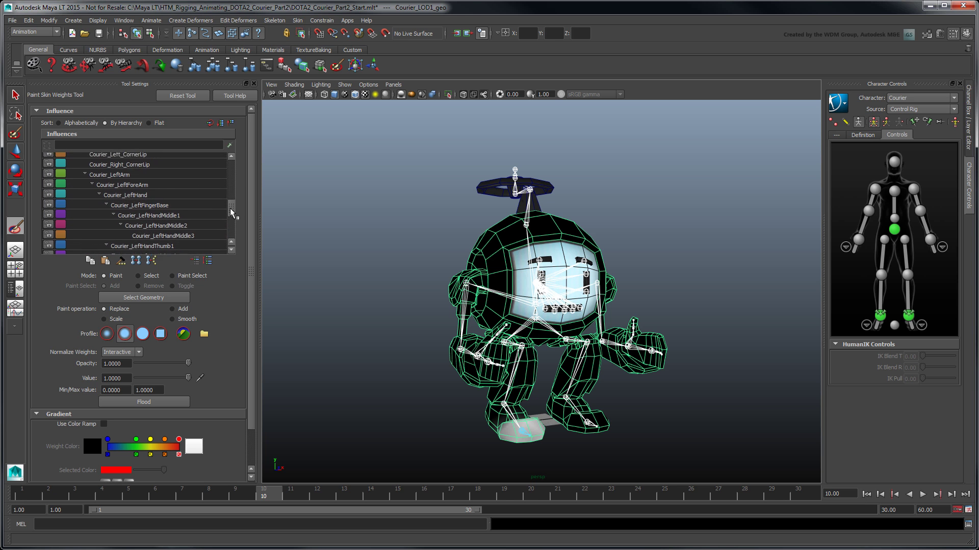
Select Courier_LeftArm and paint full weight onto the head's round side disc
{"action": "left_click", "coordinate": [202, 163]}
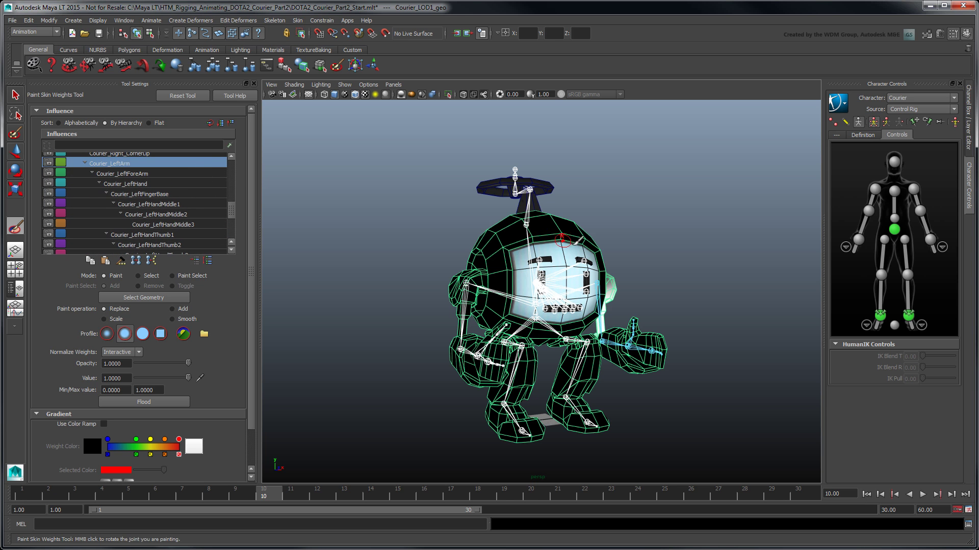
{"action": "left_click_drag", "start_coordinate": [515, 245], "coordinate": [590, 284], "text": "alt"}
{"action": "scroll", "coordinate": [467, 243], "scroll_direction": "up", "scroll_amount": 3}
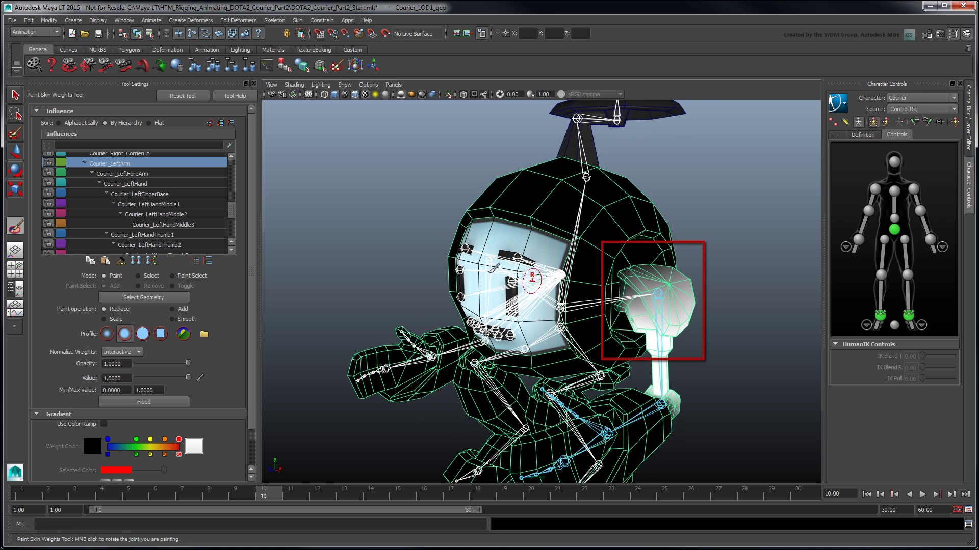
{"action": "mouse_move", "coordinate": [232, 210]}
{"action": "left_mouse_down"}
{"action": "mouse_move", "coordinate": [235, 184]}
{"action": "mouse_move", "coordinate": [235, 208]}
{"action": "left_mouse_up"}
{"action": "left_click", "coordinate": [190, 186]}
{"action": "left_click", "coordinate": [210, 190]}
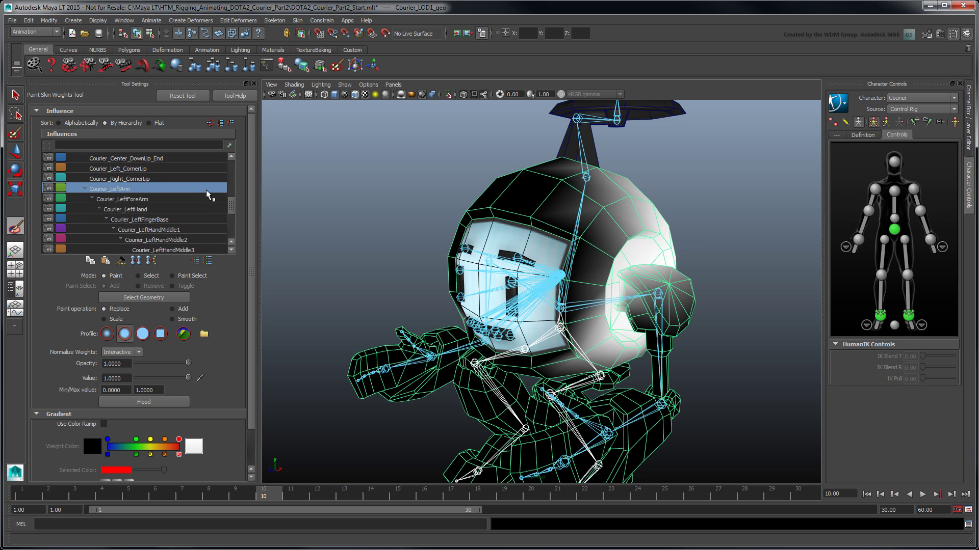
{"action": "right_click_drag", "start_coordinate": [698, 290], "coordinate": [586, 296], "text": "alt"}
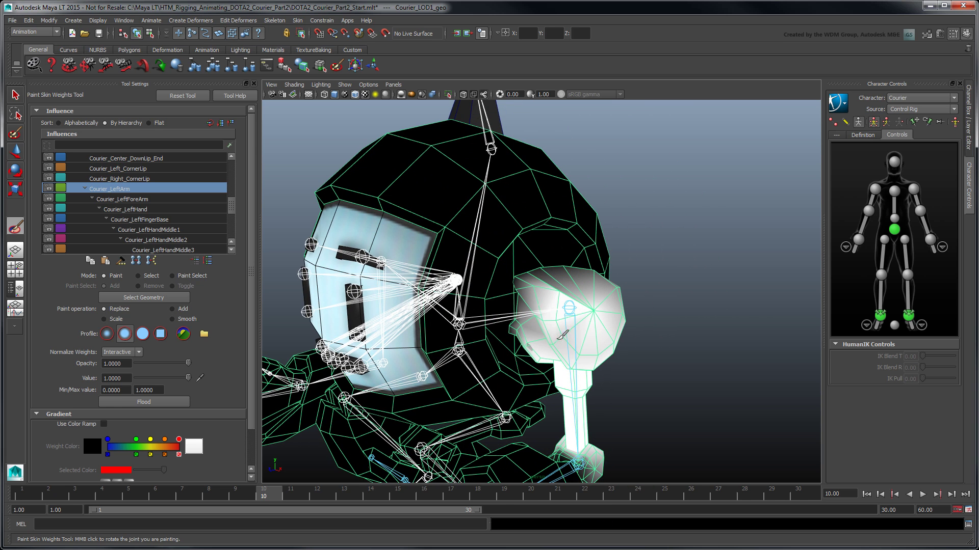
{"action": "mouse_move", "coordinate": [617, 312]}
{"action": "left_mouse_down"}
{"action": "mouse_move", "coordinate": [556, 274]}
{"action": "mouse_move", "coordinate": [538, 276]}
{"action": "mouse_move", "coordinate": [581, 269]}
{"action": "mouse_move", "coordinate": [597, 295]}
{"action": "mouse_move", "coordinate": [538, 291]}
{"action": "mouse_move", "coordinate": [544, 344]}
{"action": "mouse_move", "coordinate": [532, 330]}
{"action": "mouse_move", "coordinate": [542, 305]}
{"action": "left_mouse_up"}
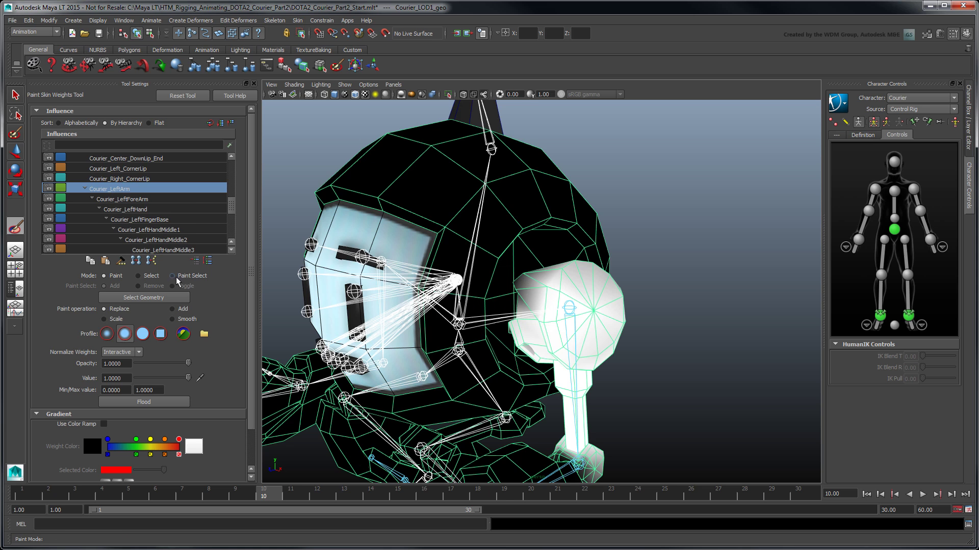
Select the side disc ring vertices and give them a Courier_LeftArm weight of 1
{"action": "left_click", "coordinate": [151, 276]}
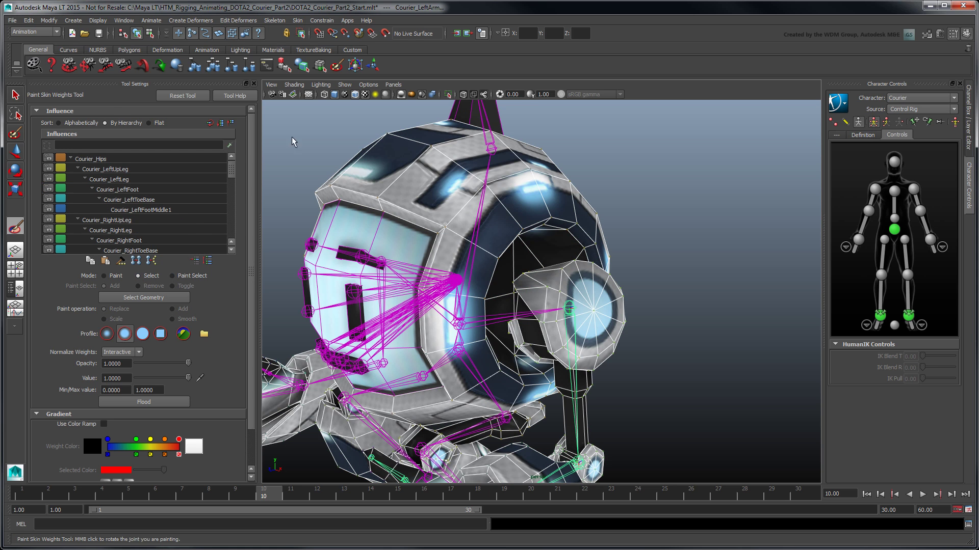
{"action": "left_click", "coordinate": [559, 292]}
{"action": "key", "text": "shift+period"}
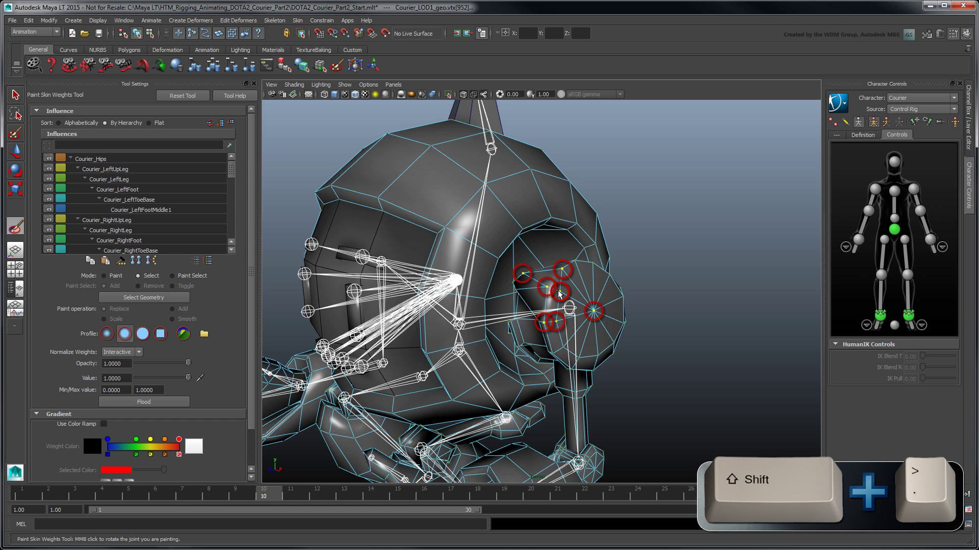
{"action": "key", "text": "shift+period"}
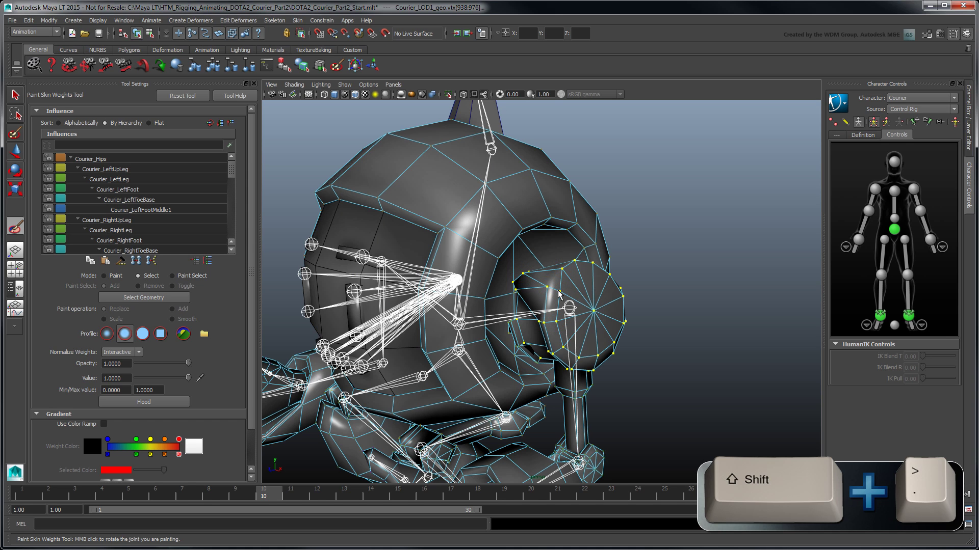
{"action": "key", "text": "shift+period"}
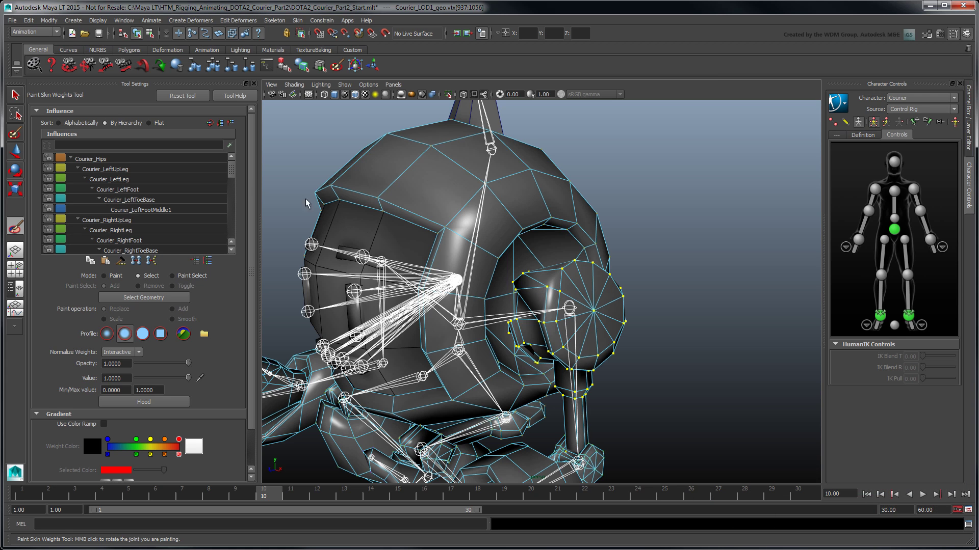
{"action": "left_click_drag", "start_coordinate": [232, 170], "coordinate": [232, 209]}
{"action": "left_click", "coordinate": [193, 170]}
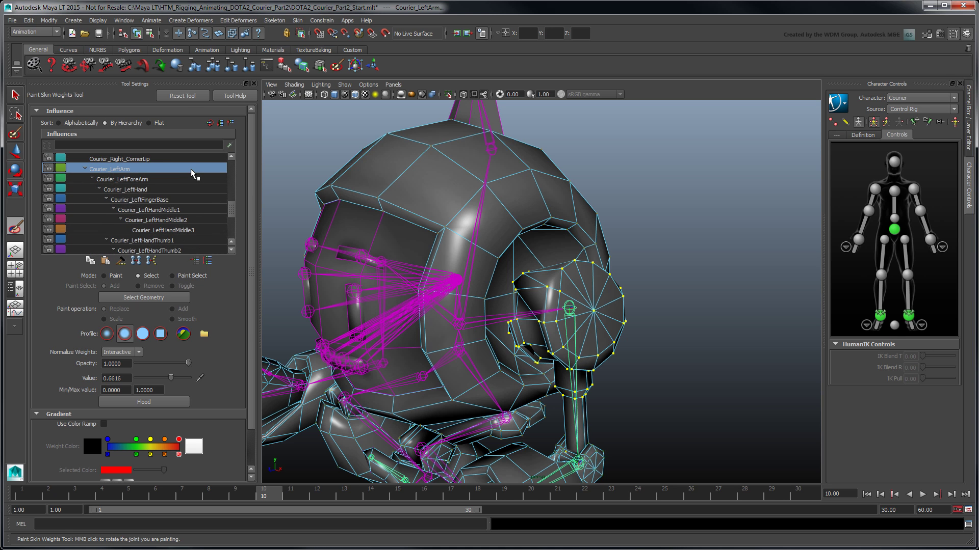
{"action": "mouse_move", "coordinate": [188, 377]}
{"action": "left_mouse_down"}
{"action": "mouse_move", "coordinate": [171, 376]}
{"action": "mouse_move", "coordinate": [190, 379]}
{"action": "left_mouse_up"}
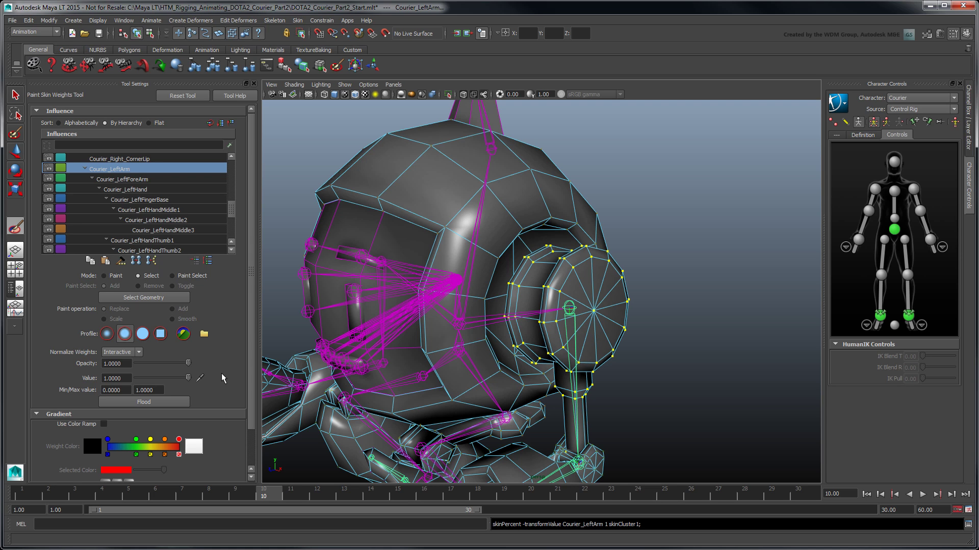
{"action": "left_click", "coordinate": [118, 275]}
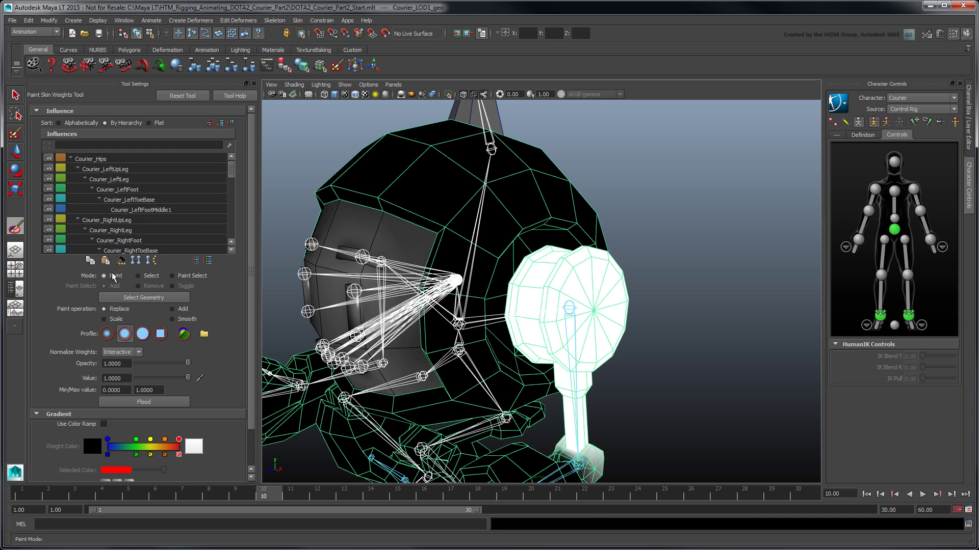
Select the left forearm vertex section and weight it fully to Courier_LeftForeArm
{"action": "left_click", "coordinate": [146, 276]}
{"action": "mouse_move", "coordinate": [459, 255]}
{"action": "left_mouse_down", "text": "alt"}
{"action": "mouse_move", "coordinate": [557, 282]}
{"action": "mouse_move", "coordinate": [589, 338]}
{"action": "left_mouse_up", "text": "alt"}
{"action": "key", "text": "F9"}
{"action": "scroll", "coordinate": [224, 196], "scroll_direction": "down", "scroll_amount": 10}
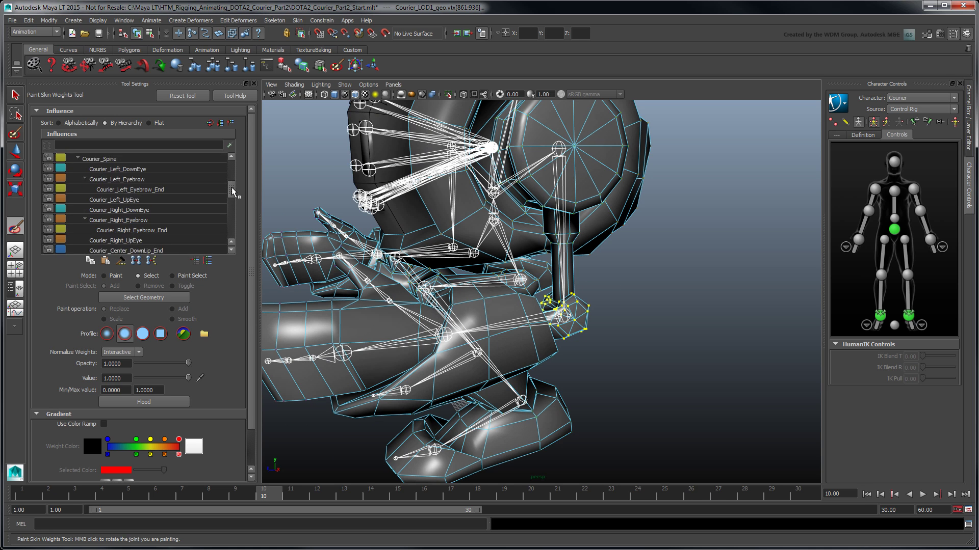
{"action": "left_click", "coordinate": [204, 185]}
{"action": "left_click_drag", "start_coordinate": [188, 378], "coordinate": [164, 378]}
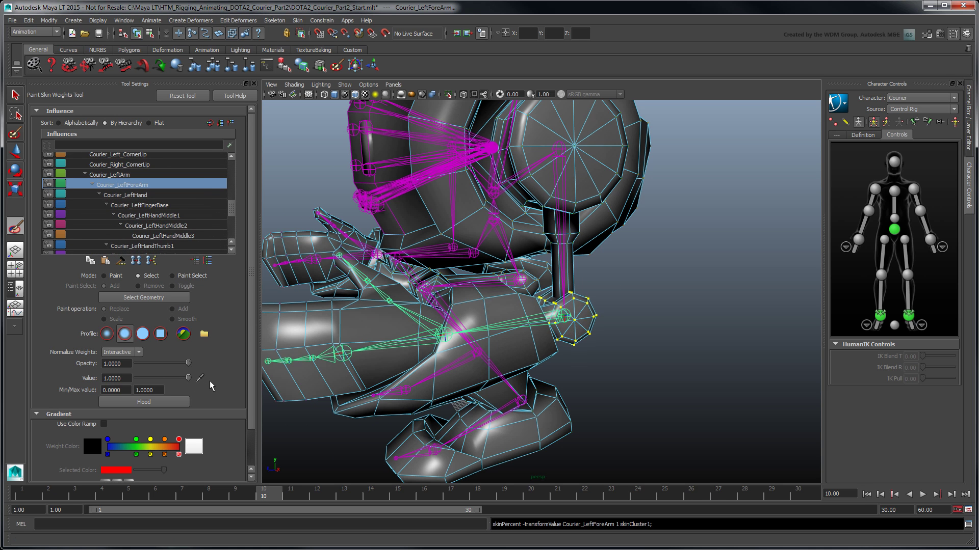
{"action": "left_click", "coordinate": [514, 305]}
{"action": "double_click", "coordinate": [514, 306], "text": "shift"}
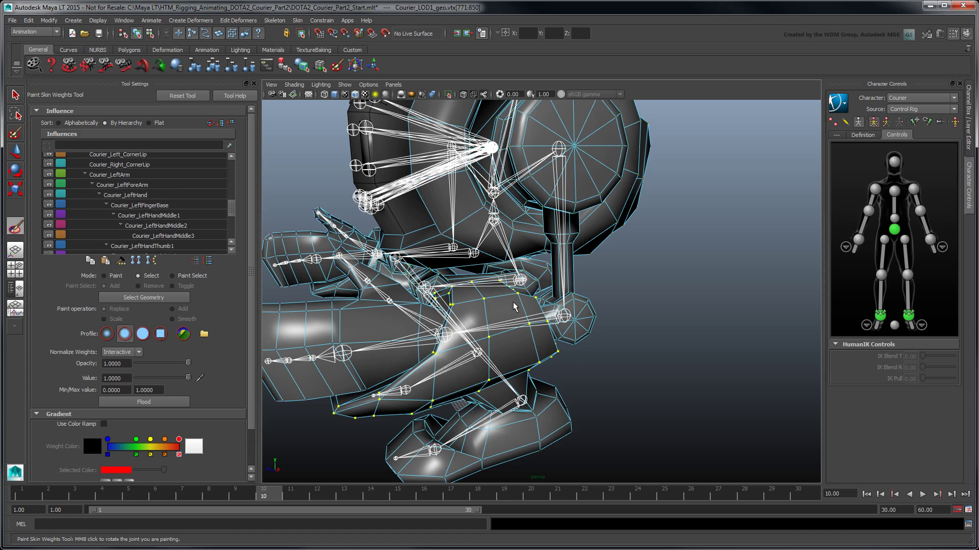
{"action": "left_click", "coordinate": [162, 185]}
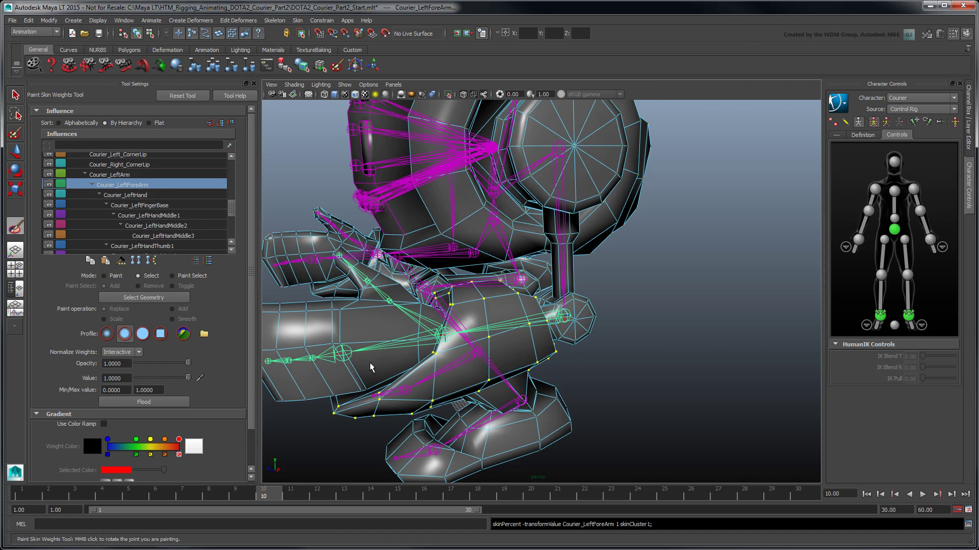
Select all left hand vertices and weight them fully to Courier_LeftHand
{"action": "left_click_drag", "start_coordinate": [545, 352], "coordinate": [499, 337], "text": "alt"}
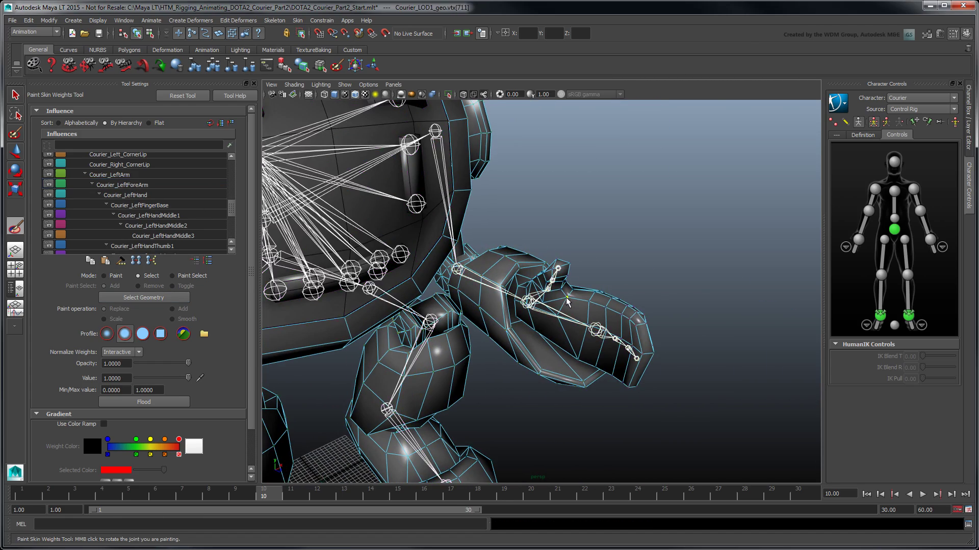
{"action": "left_click", "coordinate": [572, 306]}
{"action": "double_click", "coordinate": [572, 309], "text": "shift"}
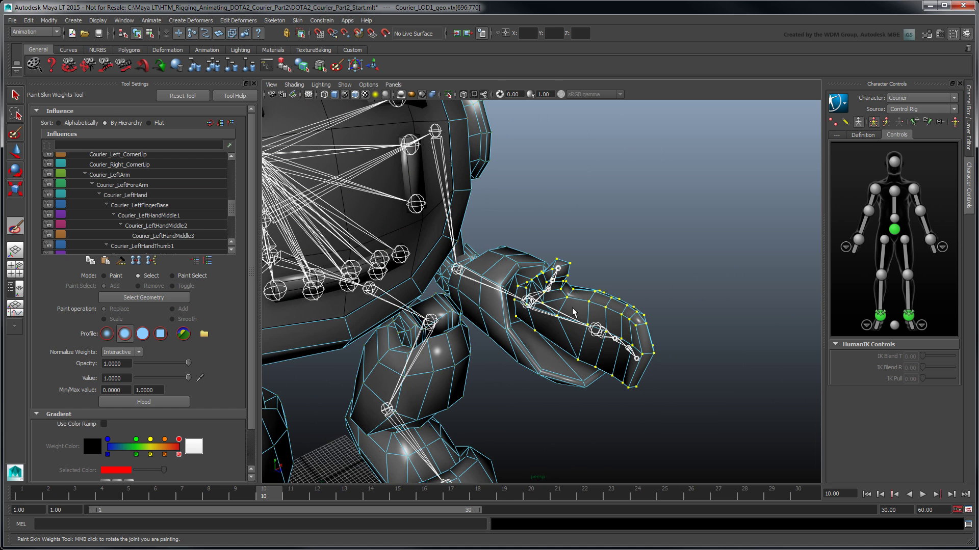
{"action": "left_click", "coordinate": [194, 196]}
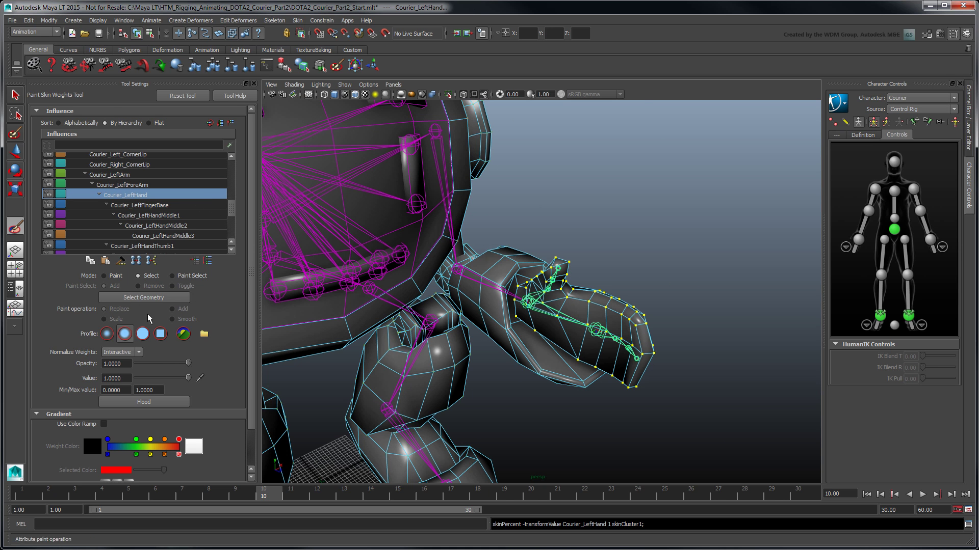
Display the Courier_LeftForeArm and Courier_LeftArm weights in Paint mode
{"action": "left_click", "coordinate": [122, 276]}
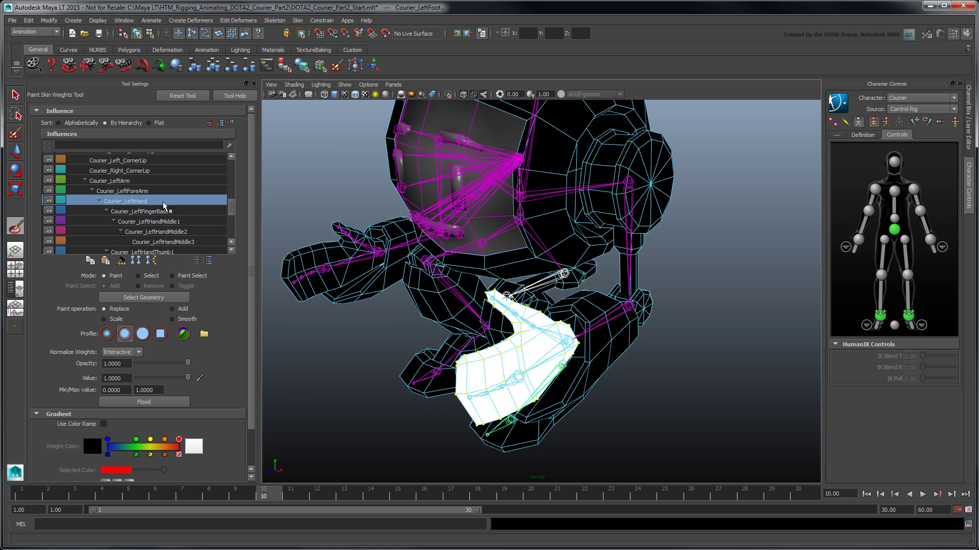
{"action": "left_click", "coordinate": [169, 192]}
{"action": "left_click", "coordinate": [170, 182]}
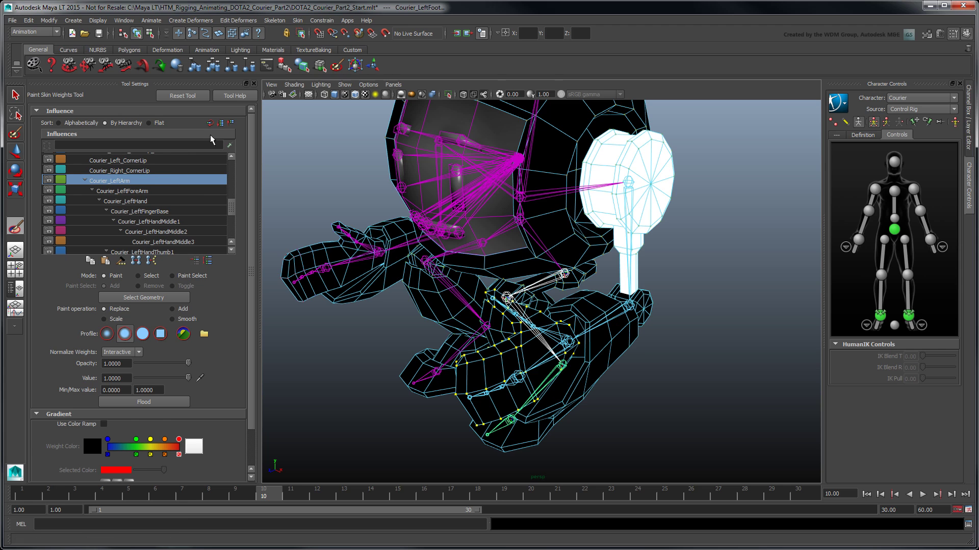
Filter the influence list to Courier_Hips through Courier_LeftToeBase
{"action": "left_click", "coordinate": [221, 123]}
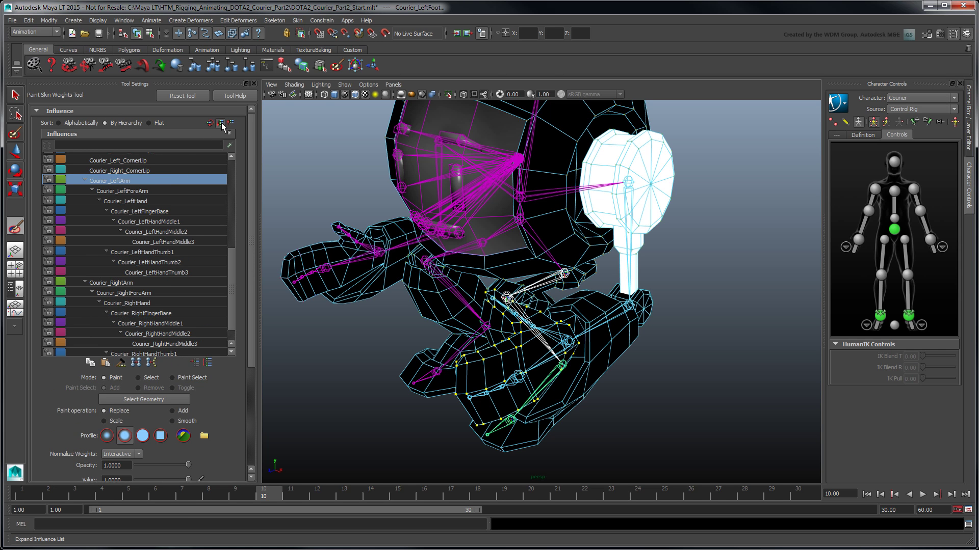
{"action": "left_click", "coordinate": [231, 123]}
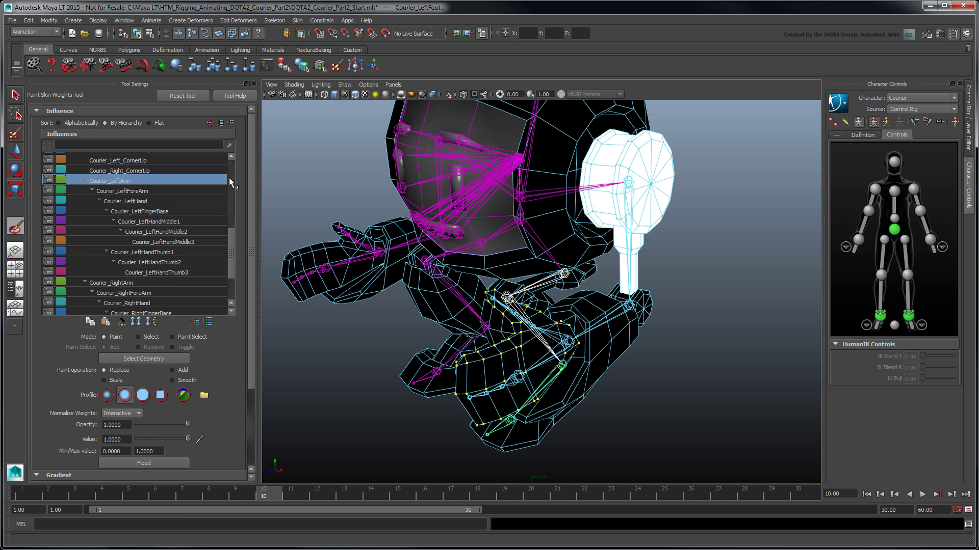
{"action": "left_click_drag", "start_coordinate": [230, 235], "coordinate": [237, 162]}
{"action": "left_click", "coordinate": [89, 159]}
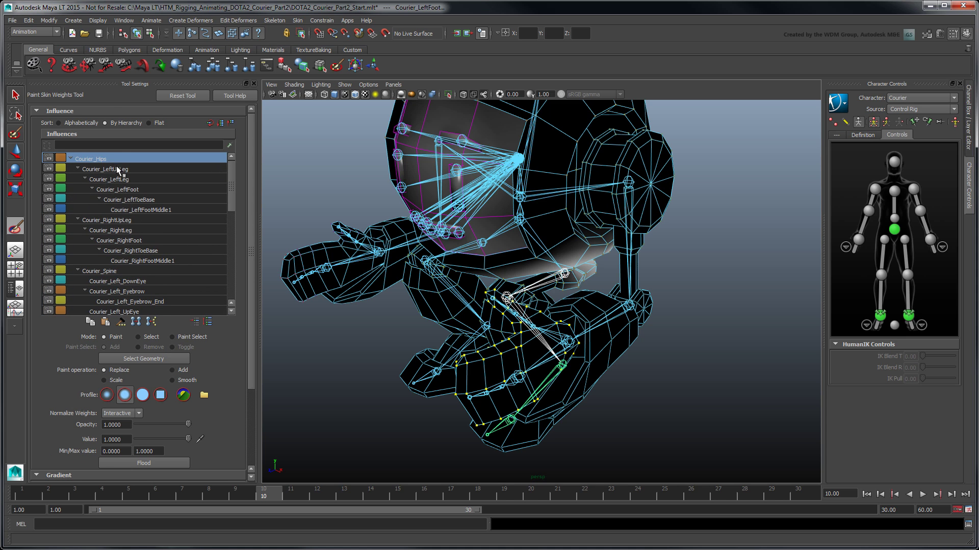
{"action": "left_click", "coordinate": [108, 168]}
{"action": "left_click", "coordinate": [126, 180]}
{"action": "left_click", "coordinate": [134, 190]}
{"action": "left_click", "coordinate": [142, 200]}
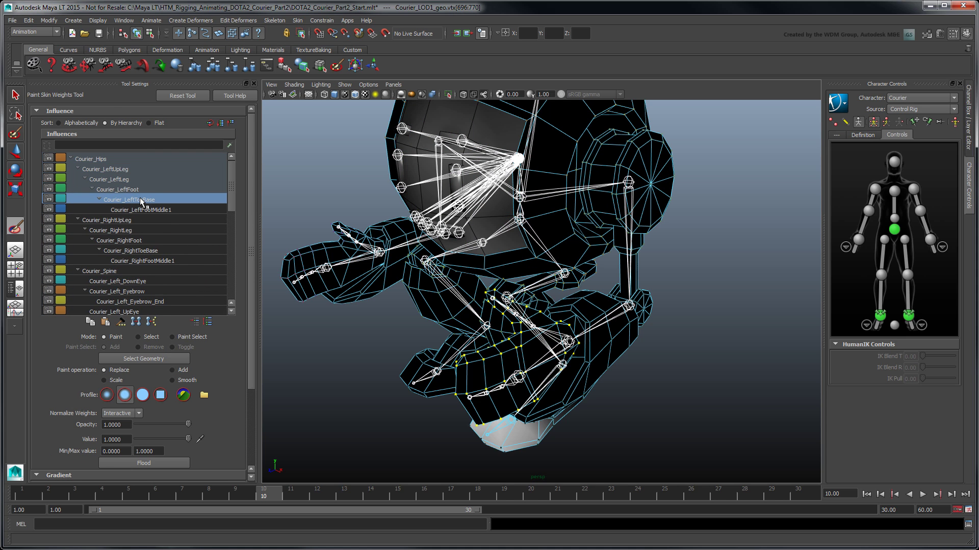
{"action": "left_click", "coordinate": [227, 146]}
Select a vertex ring at the hips and weight it fully to Courier_Hips
{"action": "left_click_drag", "start_coordinate": [327, 343], "coordinate": [458, 288], "text": "alt"}
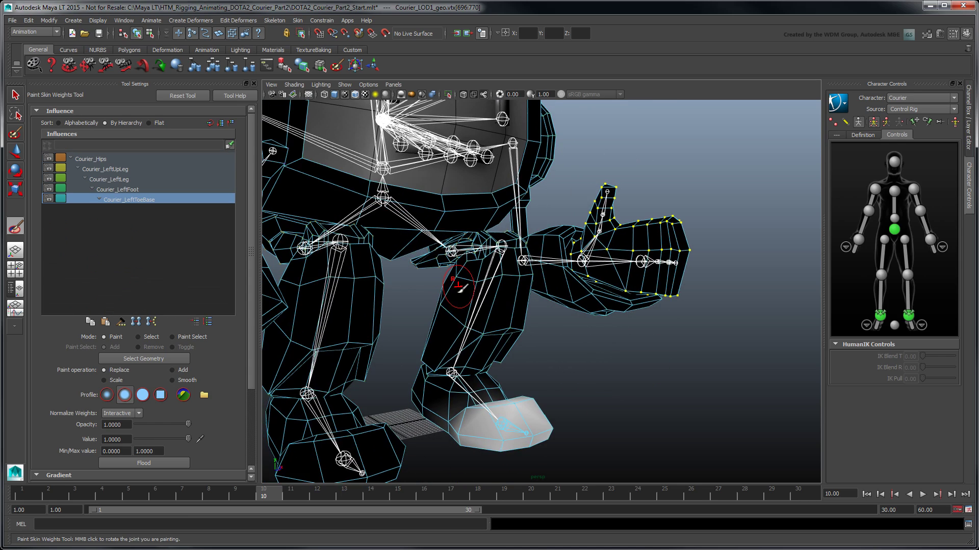
{"action": "left_click", "coordinate": [417, 275]}
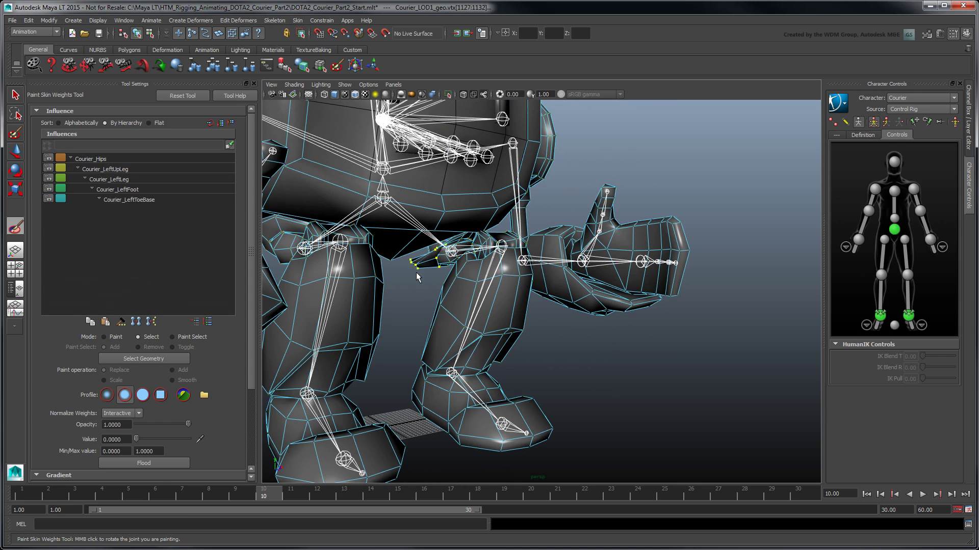
{"action": "key", "text": "shift+period"}
{"action": "left_click", "coordinate": [204, 158]}
{"action": "left_click", "coordinate": [188, 438]}
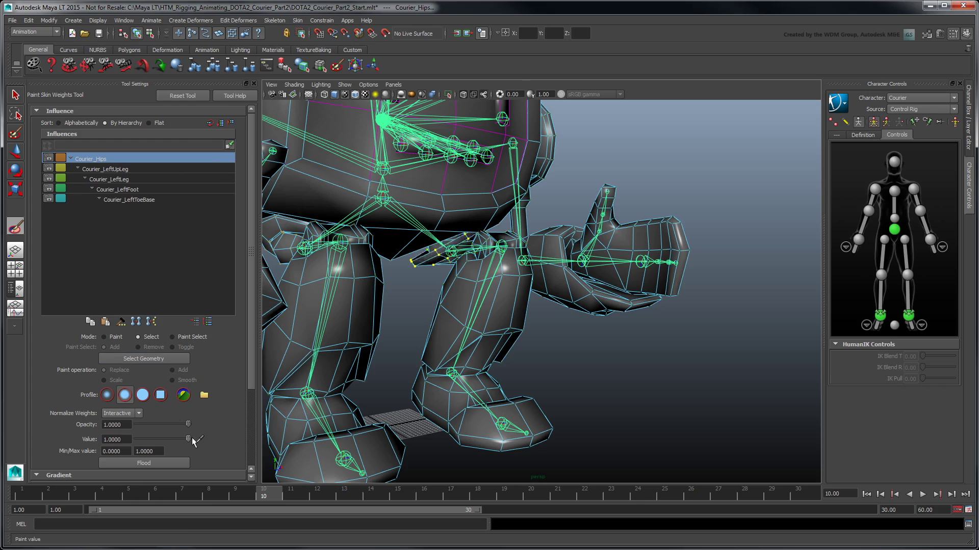
Select the upper left-leg vertices around the hip and weight them fully to Courier_LeftUpLeg
{"action": "left_click_drag", "start_coordinate": [285, 378], "coordinate": [848, 268], "text": "alt"}
{"action": "left_click", "coordinate": [601, 256]}
{"action": "key", "text": "shift+period"}
{"action": "left_click", "coordinate": [152, 169]}
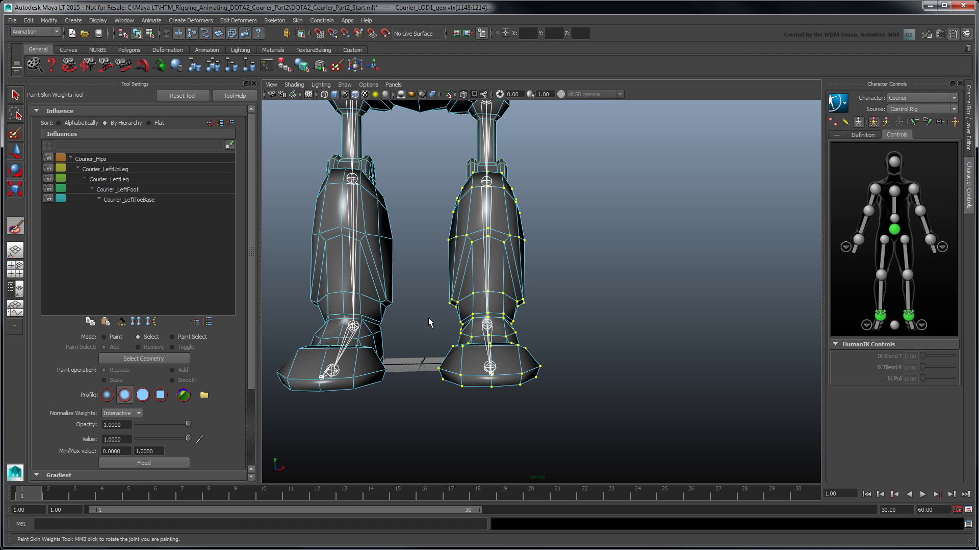
Marquee-select the left foot vertices and weight them fully to Courier_LeftFoot
{"action": "left_click_drag", "start_coordinate": [429, 319], "coordinate": [560, 423]}
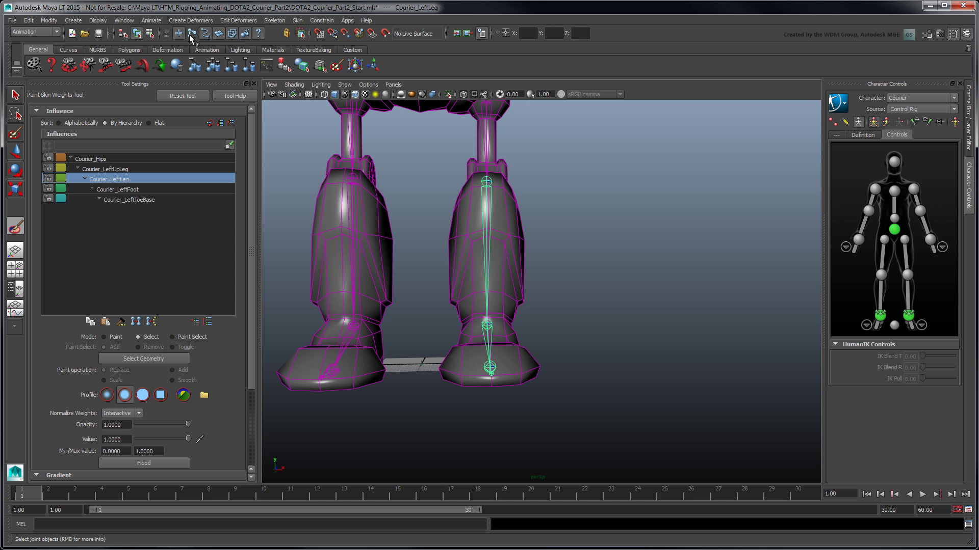
{"action": "right_click_drag", "start_coordinate": [455, 350], "coordinate": [418, 336]}
{"action": "left_click_drag", "start_coordinate": [417, 321], "coordinate": [644, 350]}
{"action": "left_click_drag", "start_coordinate": [643, 349], "coordinate": [502, 333], "text": "alt"}
{"action": "left_click", "coordinate": [166, 190]}
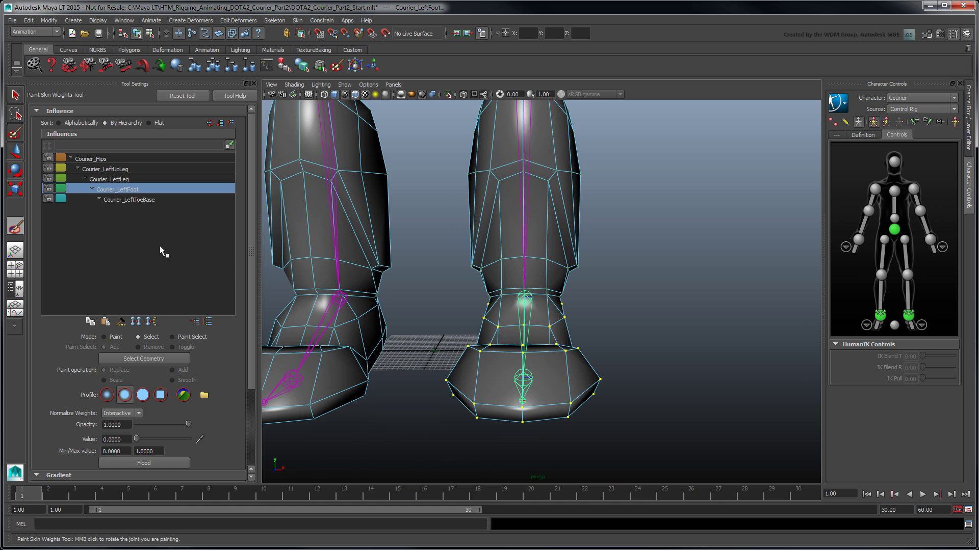
{"action": "left_click", "coordinate": [144, 462]}
Review the Hips, LeftUpLeg, LeftLeg, LeftFoot and LeftToeBase weights in Paint mode
{"action": "left_click", "coordinate": [160, 271]}
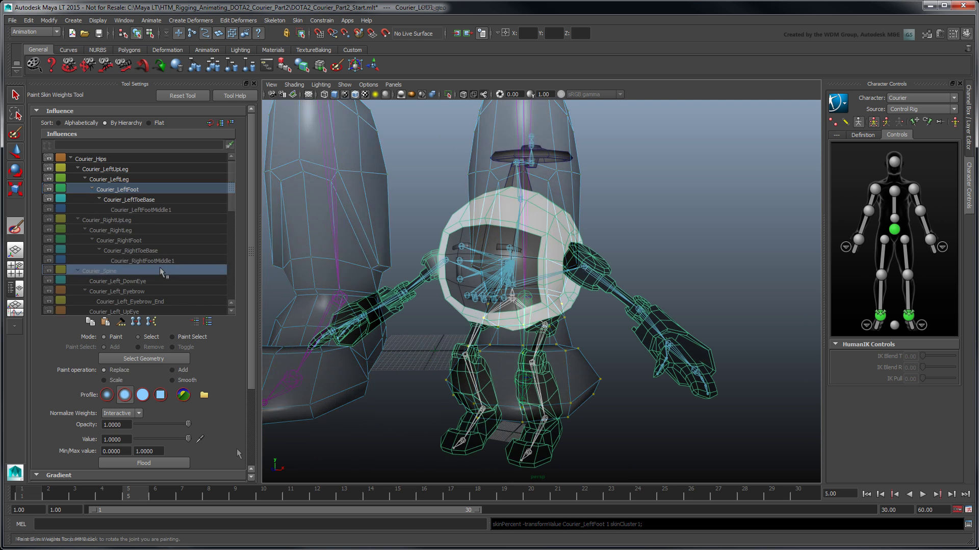
{"action": "left_click", "coordinate": [159, 159]}
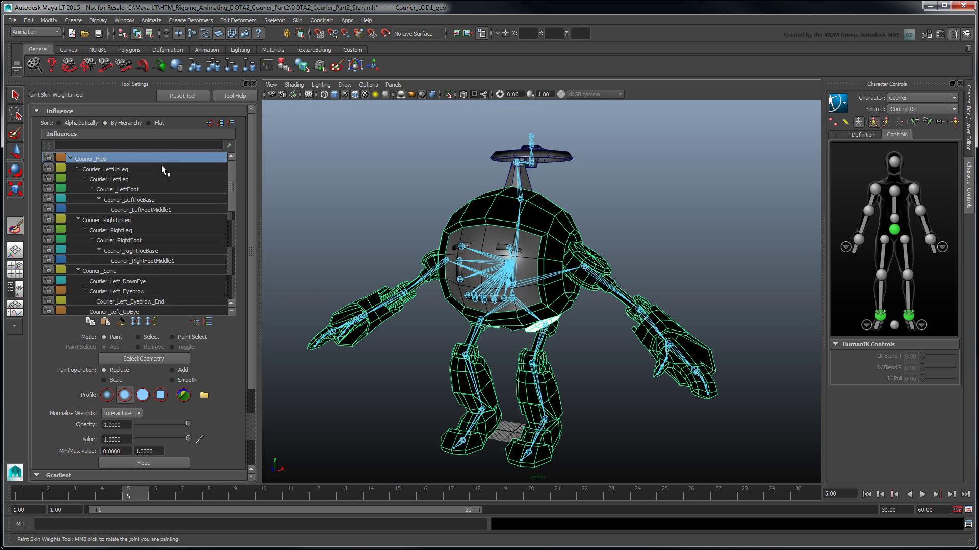
{"action": "left_click", "coordinate": [161, 166]}
{"action": "left_click", "coordinate": [164, 177]}
{"action": "left_click", "coordinate": [168, 190]}
{"action": "left_click", "coordinate": [169, 199]}
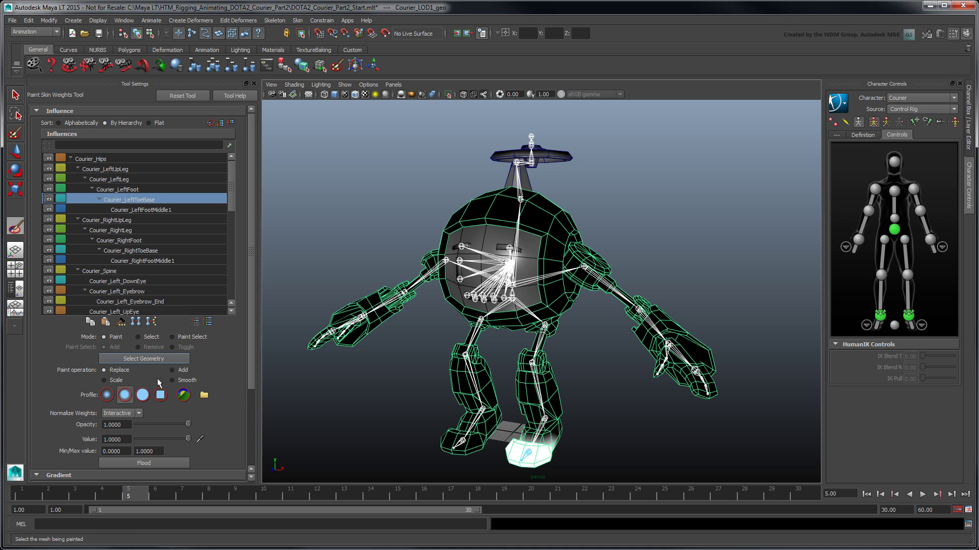
Return the rig to frame 1 and mirror the skin weights left to right
{"action": "left_click_drag", "start_coordinate": [116, 494], "coordinate": [32, 495]}
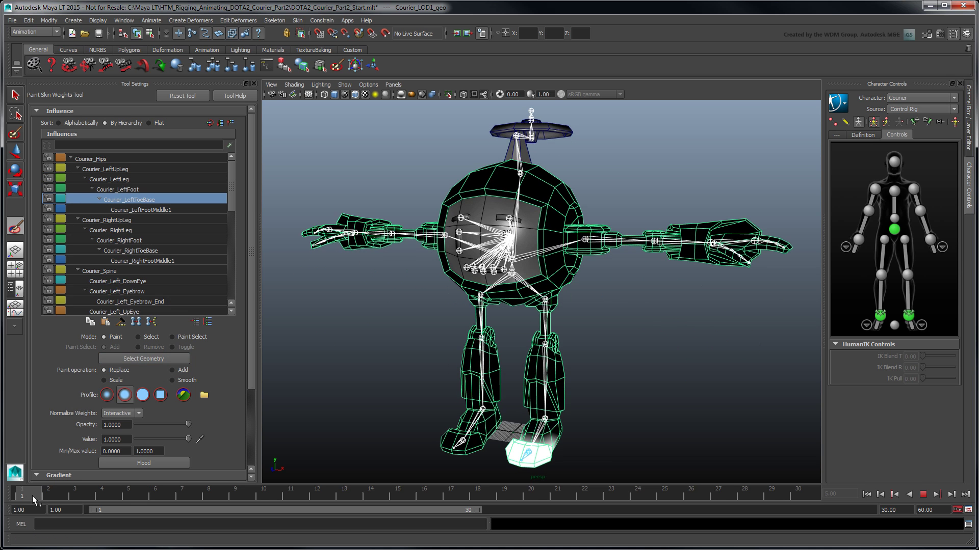
{"action": "left_click", "coordinate": [295, 21]}
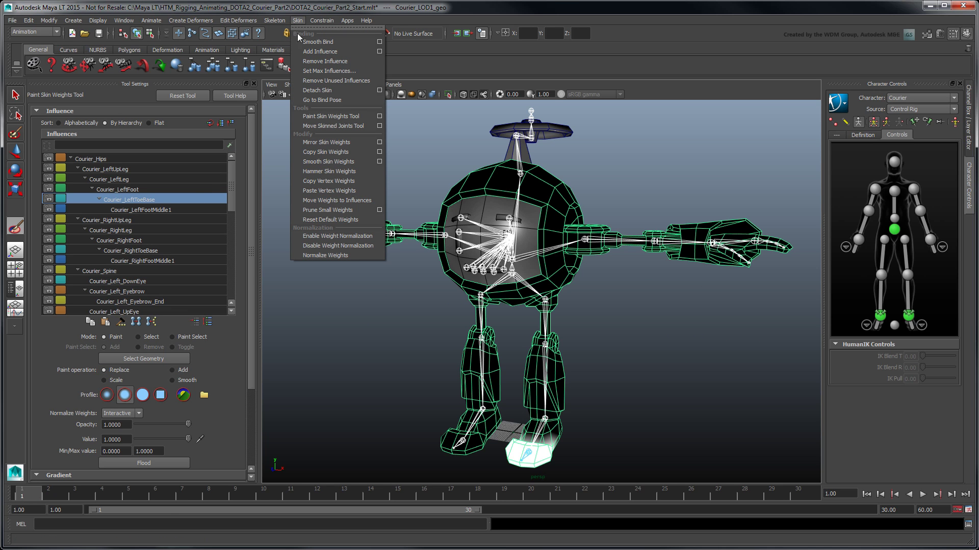
{"action": "left_click", "coordinate": [325, 144]}
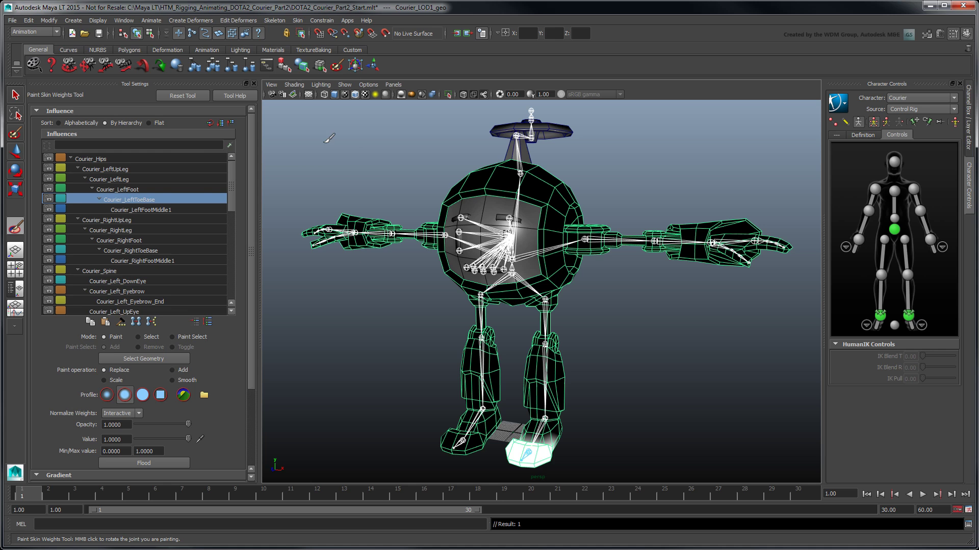
Verify the mirrored weights on the right leg, foot, toe, arm, forearm and hand
{"action": "left_click", "coordinate": [161, 218]}
{"action": "left_click", "coordinate": [158, 229]}
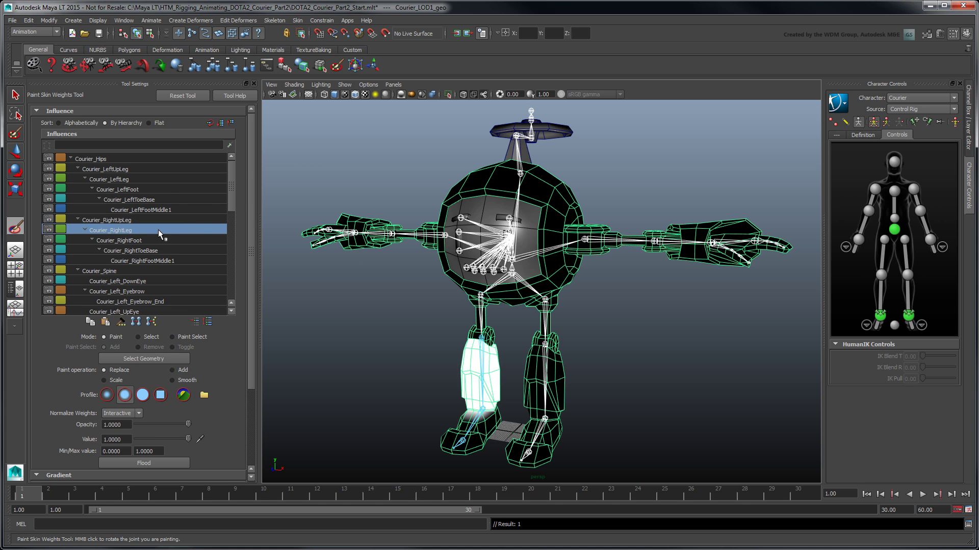
{"action": "left_click", "coordinate": [157, 242]}
{"action": "left_click", "coordinate": [158, 250]}
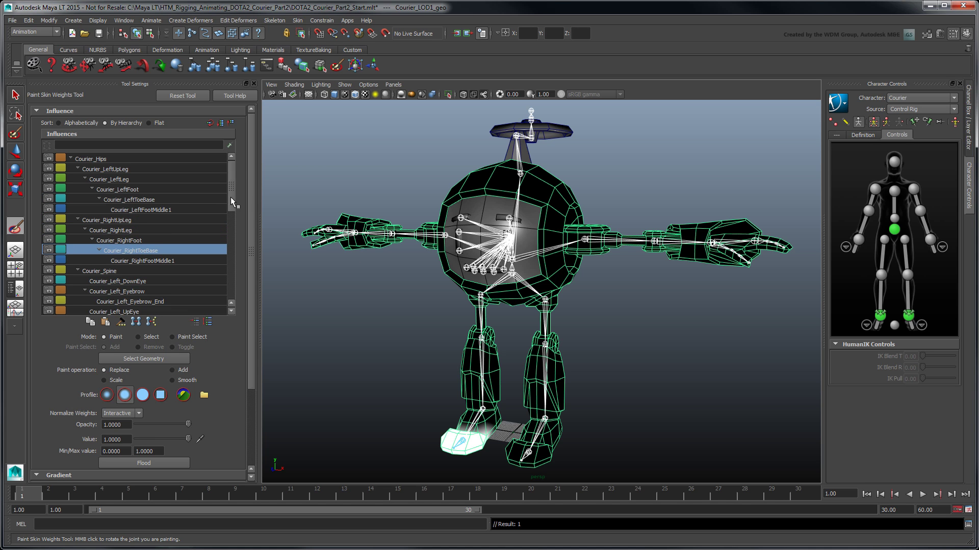
{"action": "left_click_drag", "start_coordinate": [231, 196], "coordinate": [228, 289]}
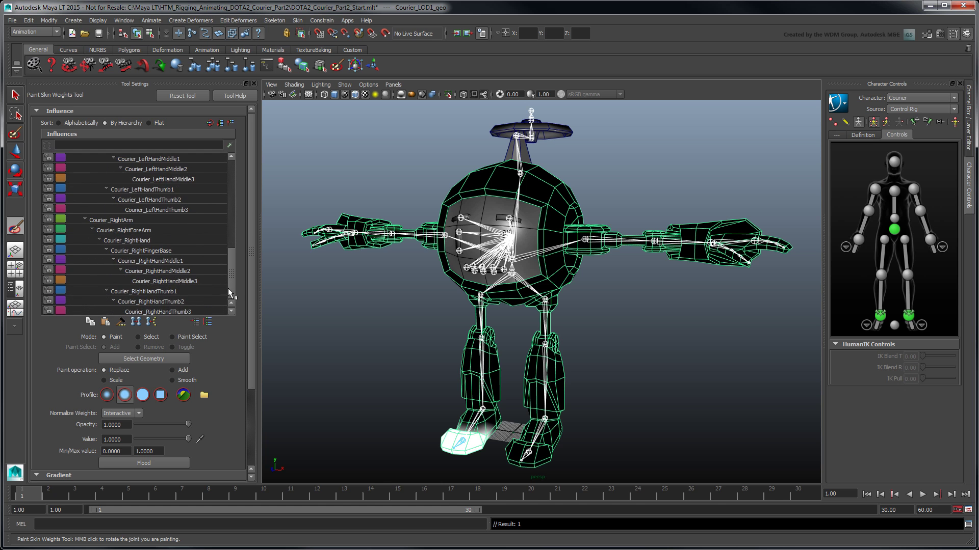
{"action": "left_click", "coordinate": [185, 218]}
{"action": "left_click", "coordinate": [187, 228]}
{"action": "left_click", "coordinate": [187, 237]}
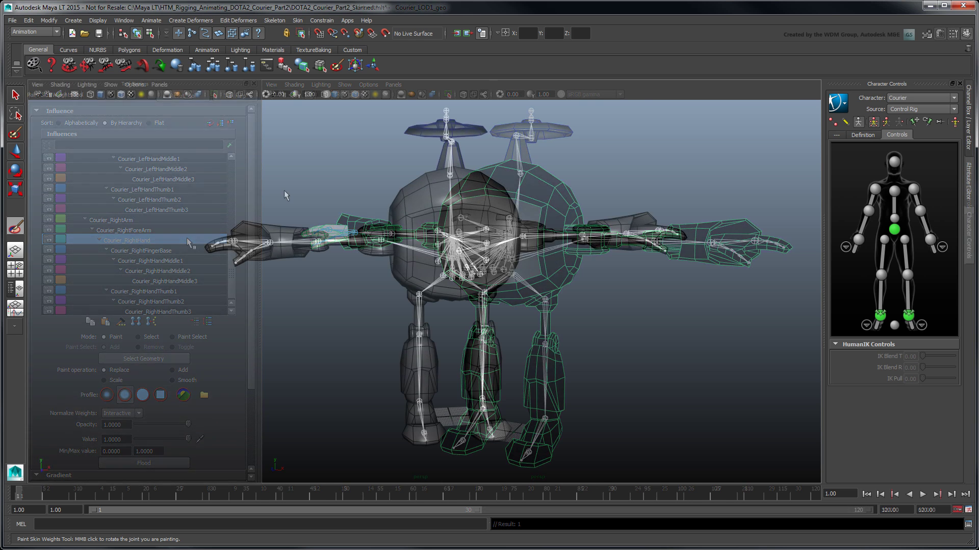
Scrub the timeline to test arm deformation, then return to frame 1 with X-Ray Joints on
{"action": "left_click", "coordinate": [250, 95]}
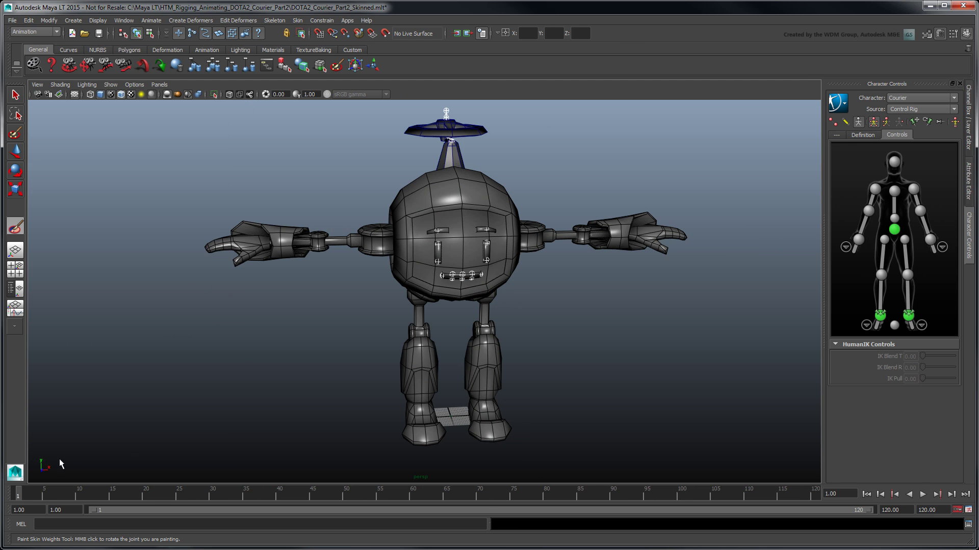
{"action": "mouse_move", "coordinate": [28, 490]}
{"action": "left_mouse_down"}
{"action": "mouse_move", "coordinate": [273, 511]}
{"action": "mouse_move", "coordinate": [534, 497]}
{"action": "mouse_move", "coordinate": [783, 499]}
{"action": "left_mouse_up"}
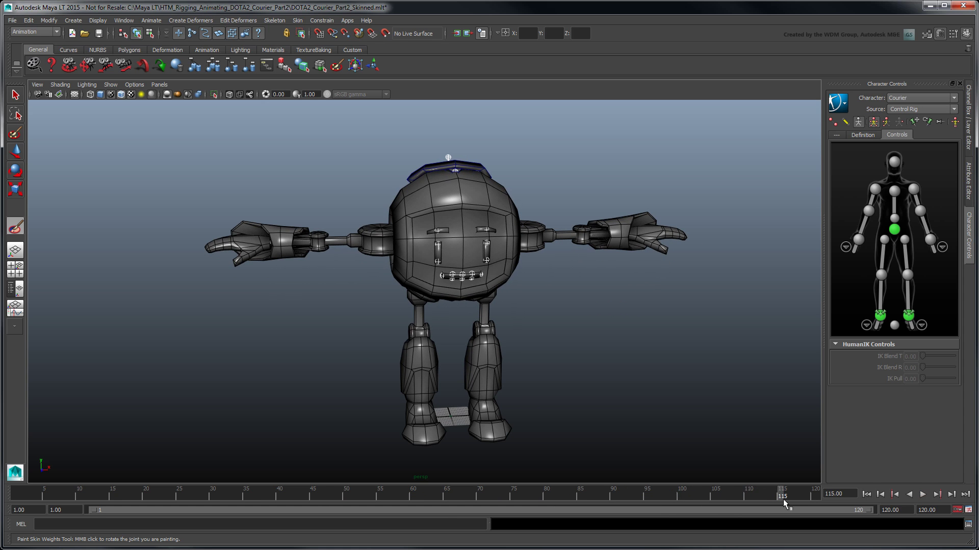
{"action": "left_click", "coordinate": [866, 494]}
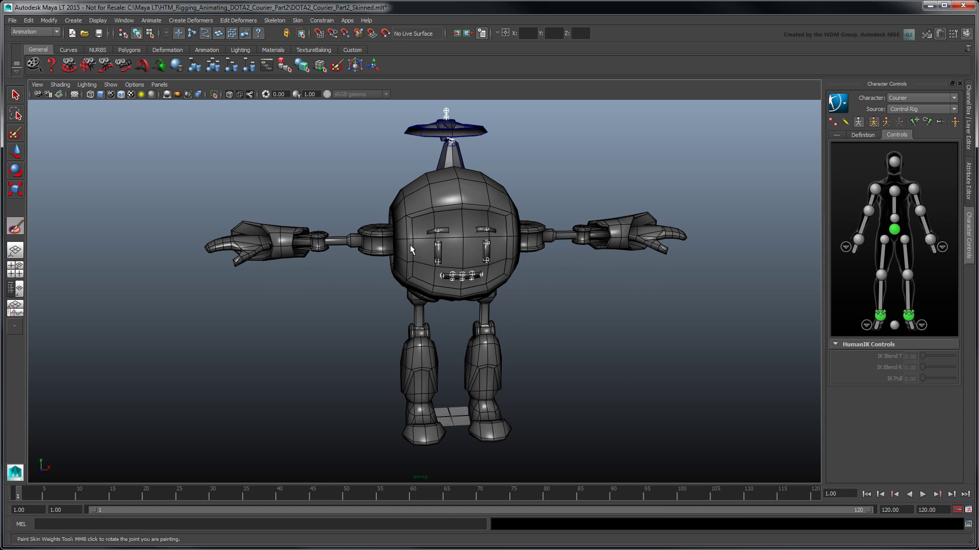
{"action": "left_click", "coordinate": [250, 95]}
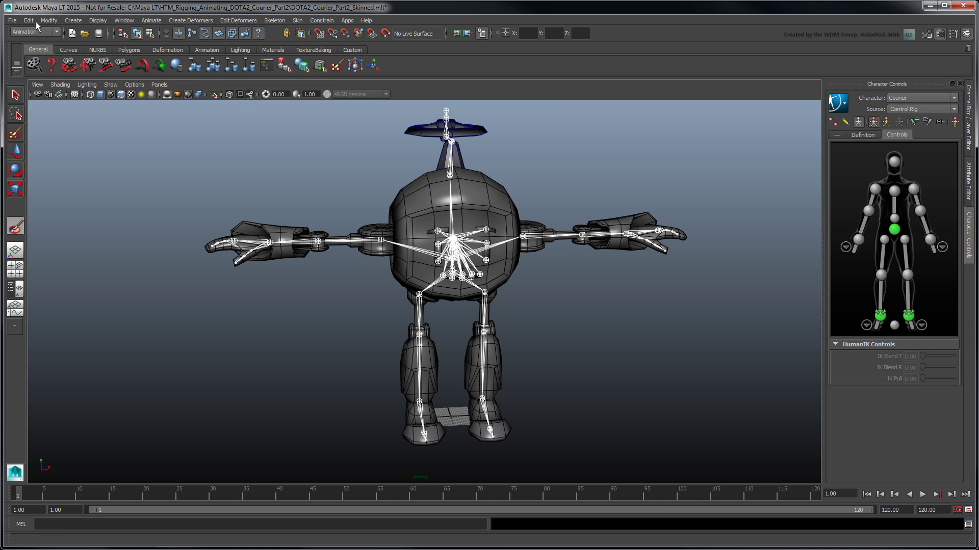
Import DOTA2_Courier_FaceGUI.fbx into the scene
{"action": "left_click", "coordinate": [11, 21]}
{"action": "left_click", "coordinate": [29, 106]}
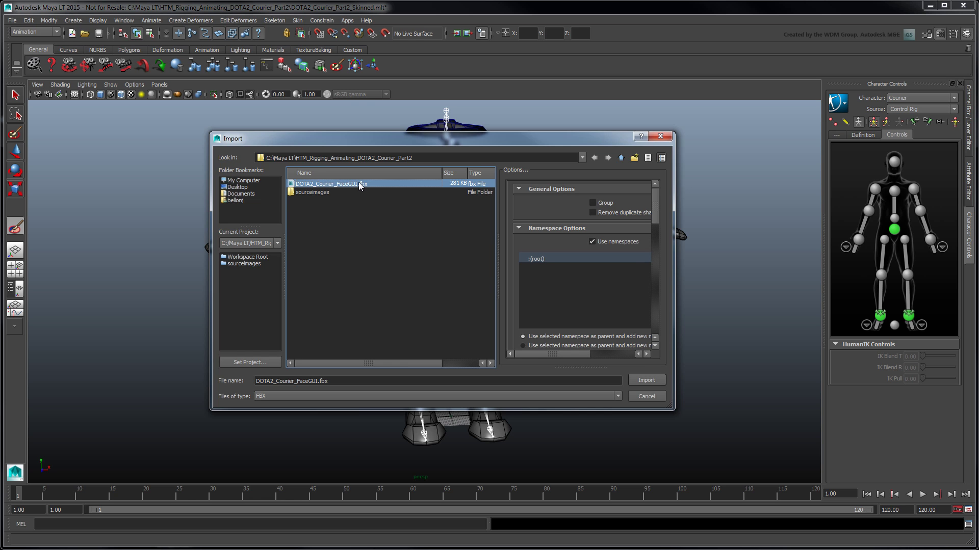
{"action": "left_click", "coordinate": [641, 380]}
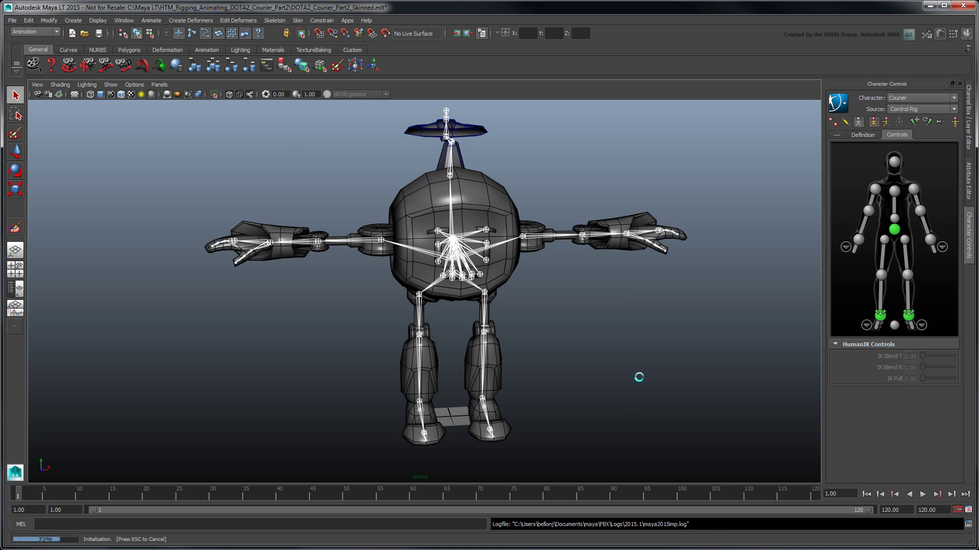
Move Courier_FacialGUI_grp up and left to sit beside the Courier
{"action": "left_click", "coordinate": [15, 289]}
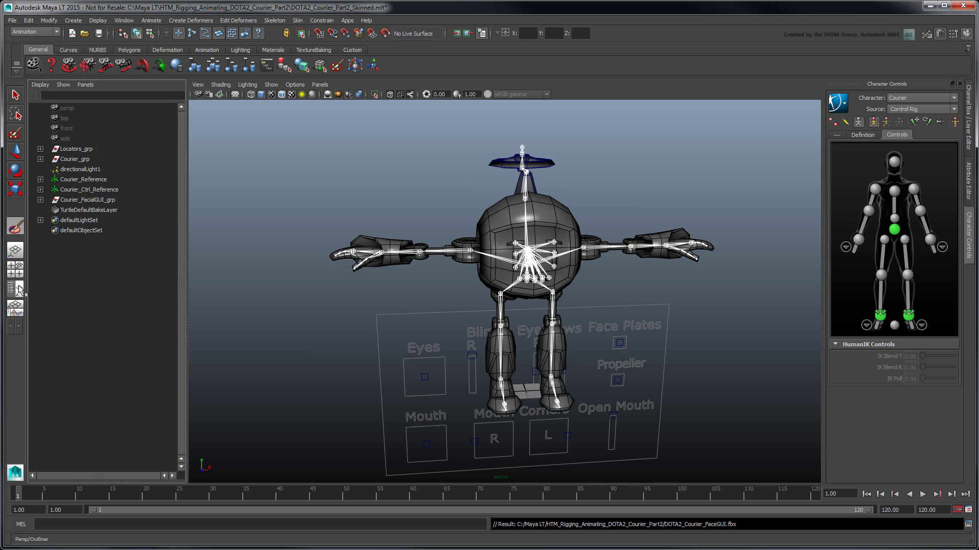
{"action": "left_click", "coordinate": [88, 200]}
{"action": "scroll", "coordinate": [285, 294], "scroll_direction": "down", "scroll_amount": 2}
{"action": "key", "text": "w"}
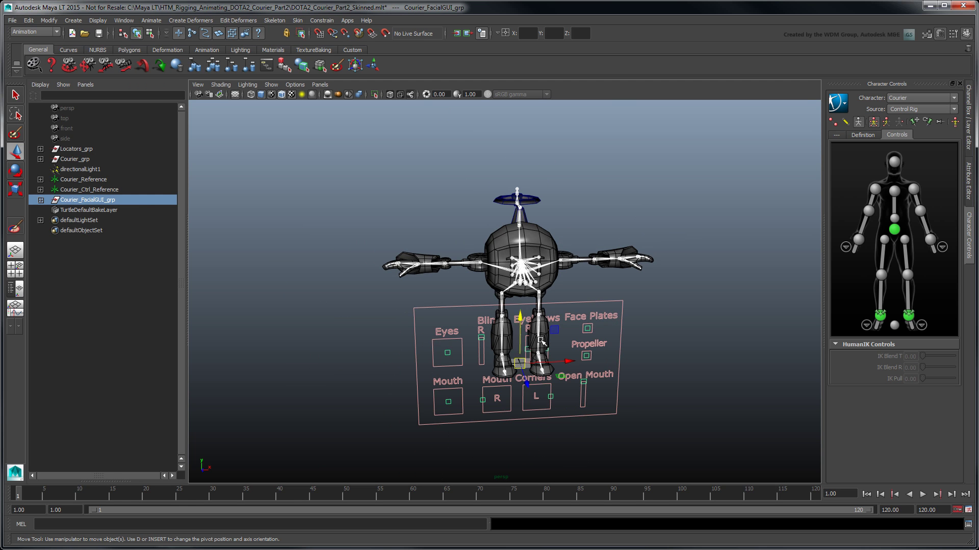
{"action": "left_click_drag", "start_coordinate": [530, 326], "coordinate": [288, 234]}
{"action": "scroll", "coordinate": [288, 234], "scroll_direction": "up", "scroll_amount": 2}
{"action": "left_click", "coordinate": [298, 260]}
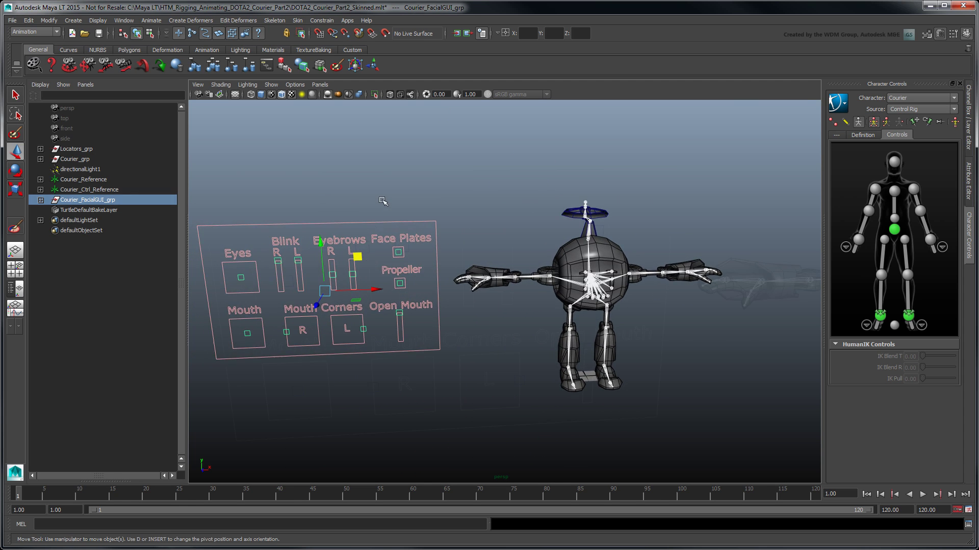
{"action": "scroll", "coordinate": [304, 279], "scroll_direction": "up", "scroll_amount": 5}
{"action": "left_click", "coordinate": [288, 280]}
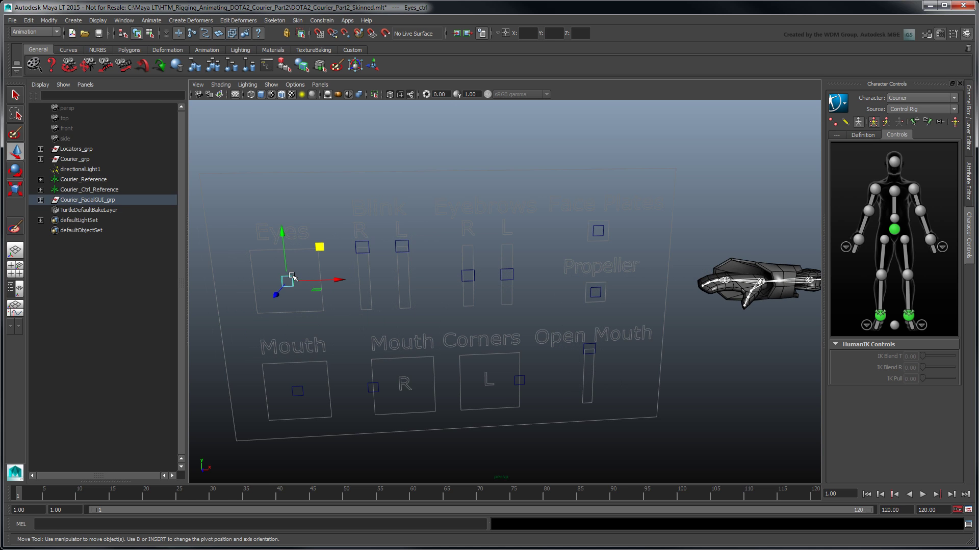
Inspect Eyes_ctrl's translate limits and test-move it to its -3 and 3 bounds
{"action": "left_click", "coordinate": [968, 182]}
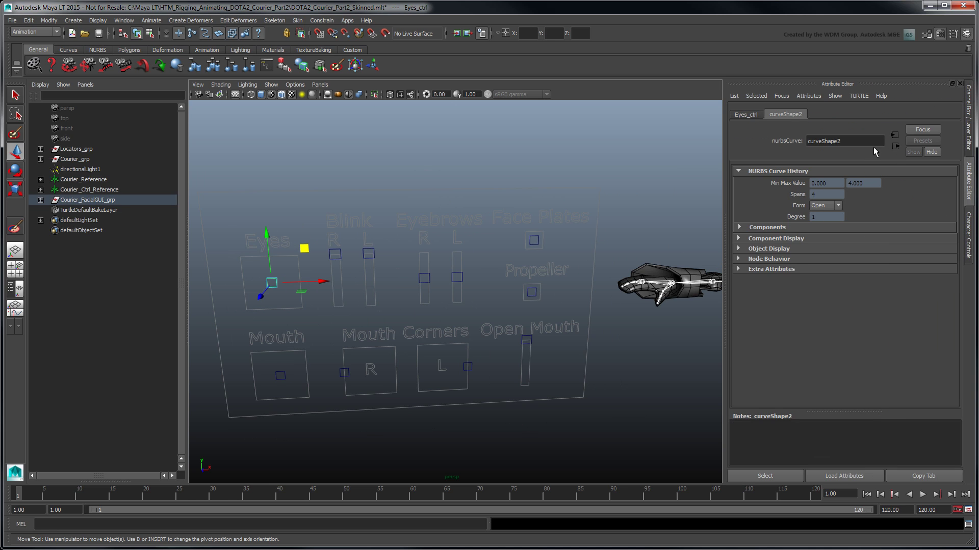
{"action": "left_click", "coordinate": [758, 271]}
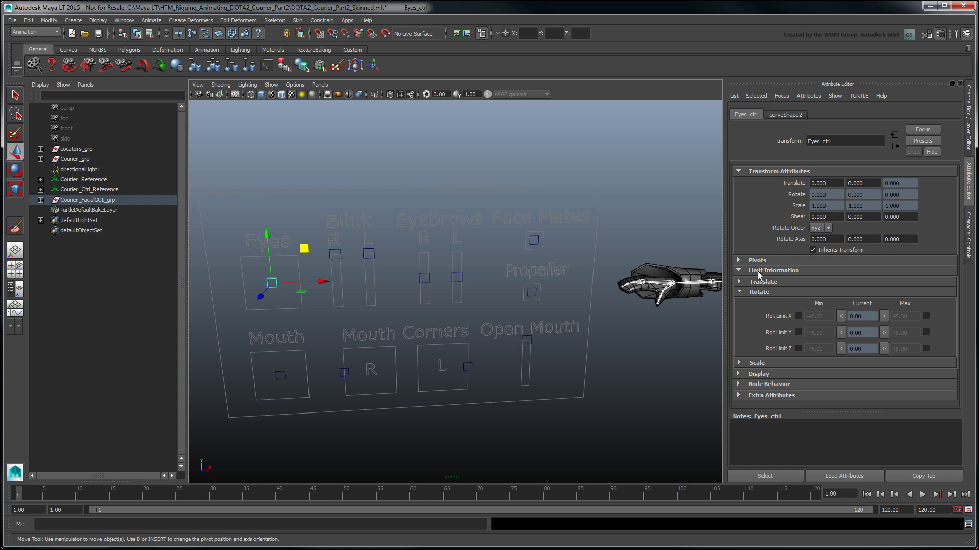
{"action": "left_click", "coordinate": [759, 284]}
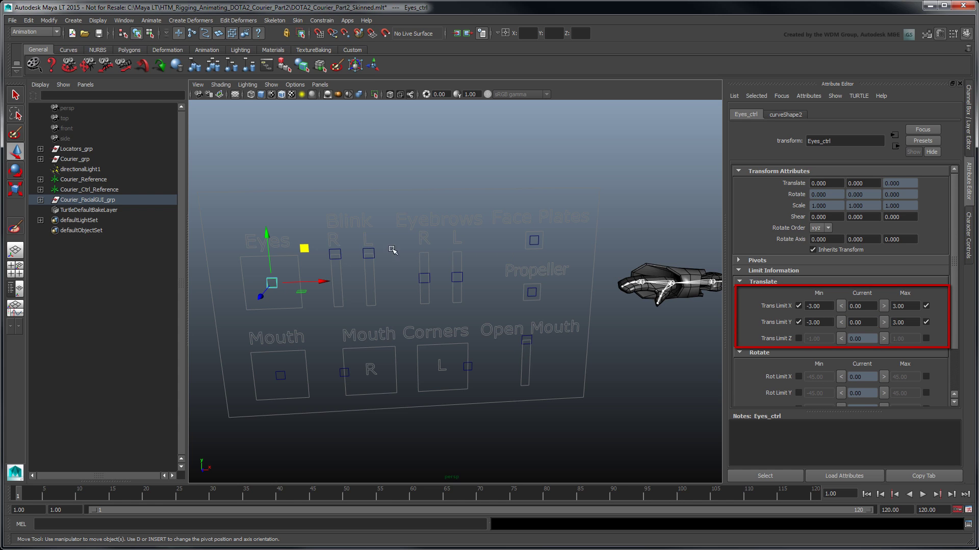
{"action": "left_click_drag", "start_coordinate": [307, 252], "coordinate": [258, 177]}
{"action": "left_click_drag", "start_coordinate": [271, 221], "coordinate": [255, 325]}
{"action": "left_click_drag", "start_coordinate": [276, 283], "coordinate": [320, 255]}
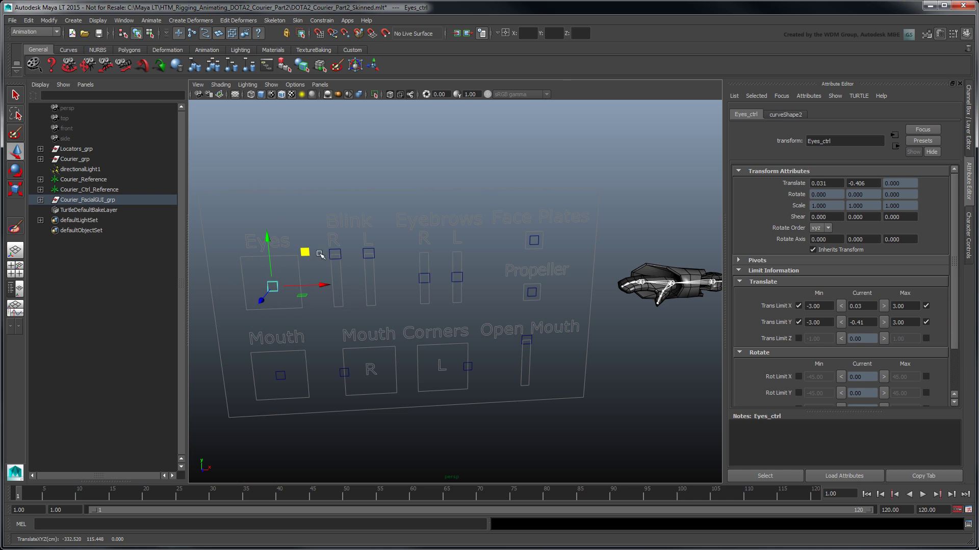
Set Eyes_ctrl Translate X and Y to 0 and show the Channel Box
{"action": "double_click", "coordinate": [827, 183]}
{"action": "type", "text": "0"}
{"action": "key", "text": "Tab"}
{"action": "type", "text": "0"}
{"action": "key", "text": "Tab"}
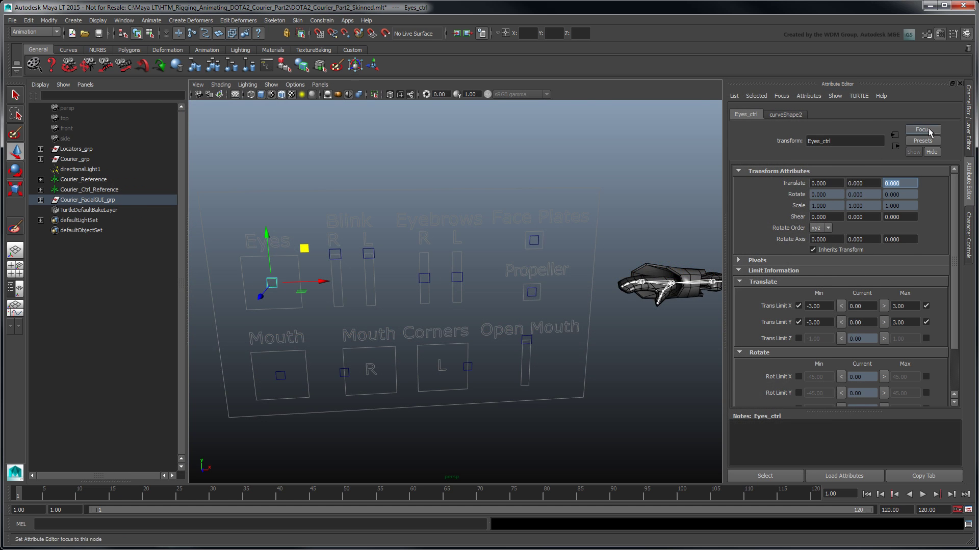
{"action": "left_click", "coordinate": [970, 143]}
{"action": "right_click_drag", "start_coordinate": [771, 210], "coordinate": [595, 206], "text": "alt"}
{"action": "middle_click_drag", "start_coordinate": [595, 206], "coordinate": [524, 190], "text": "alt"}
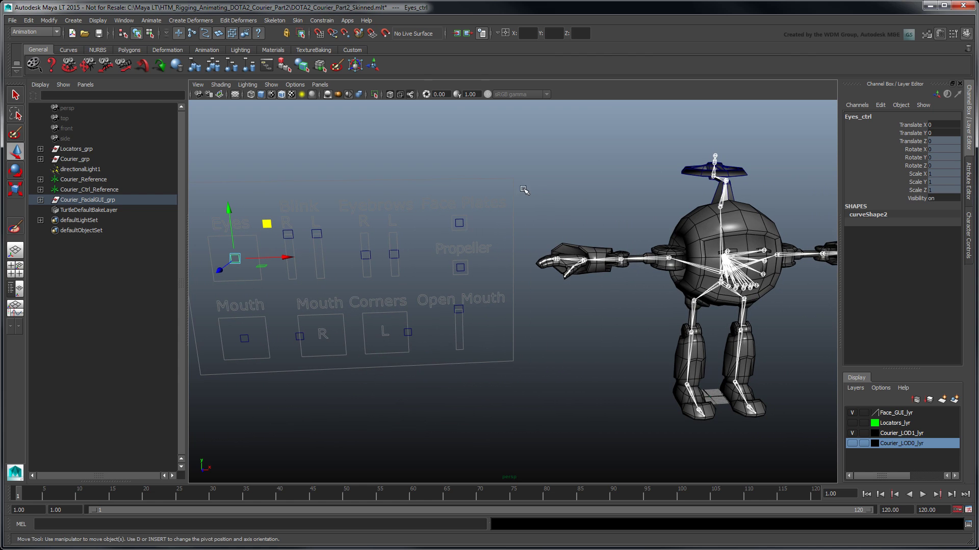
Load Eyes_ctrl as driver and Courier_Eyes as driven in Set Driven Key
{"action": "left_click", "coordinate": [151, 20]}
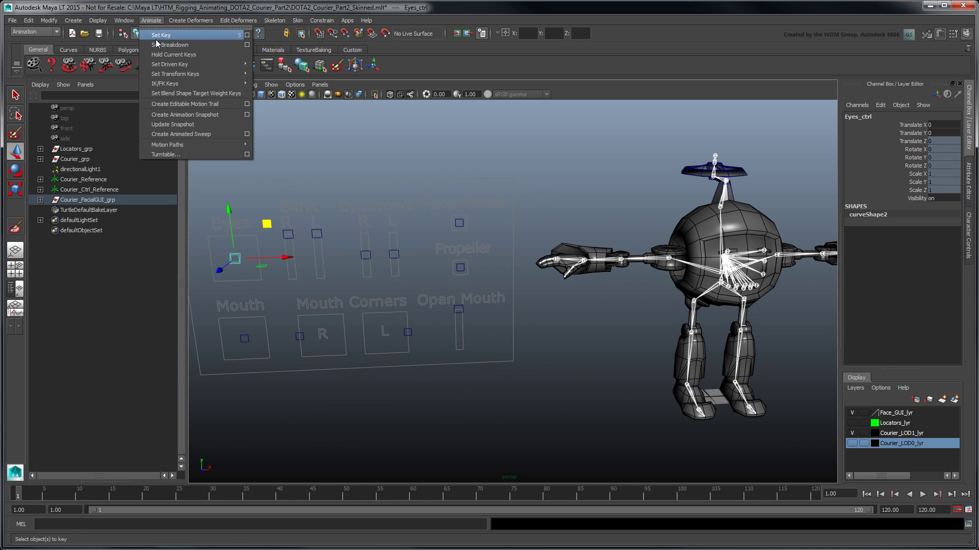
{"action": "mouse_move", "coordinate": [176, 66]}
{"action": "left_click", "coordinate": [287, 70]}
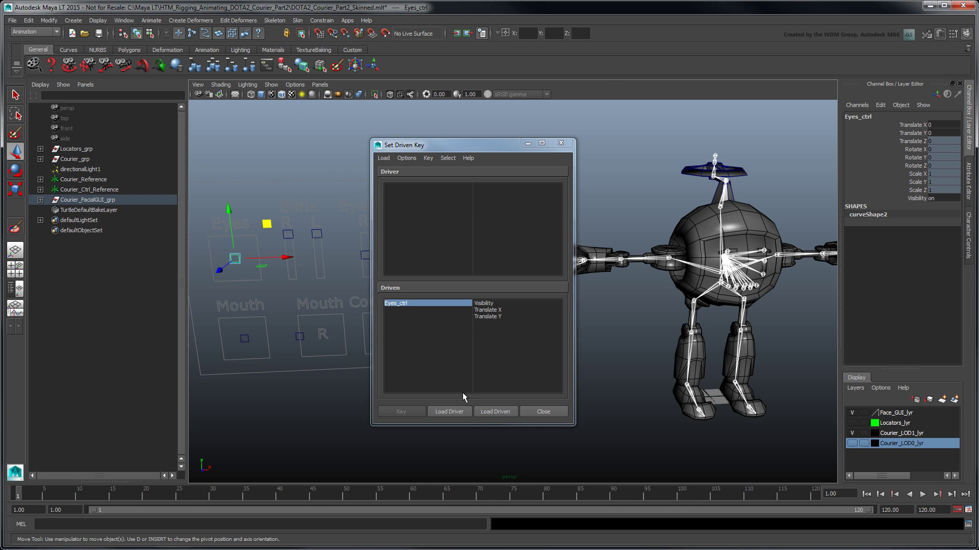
{"action": "left_click", "coordinate": [463, 411]}
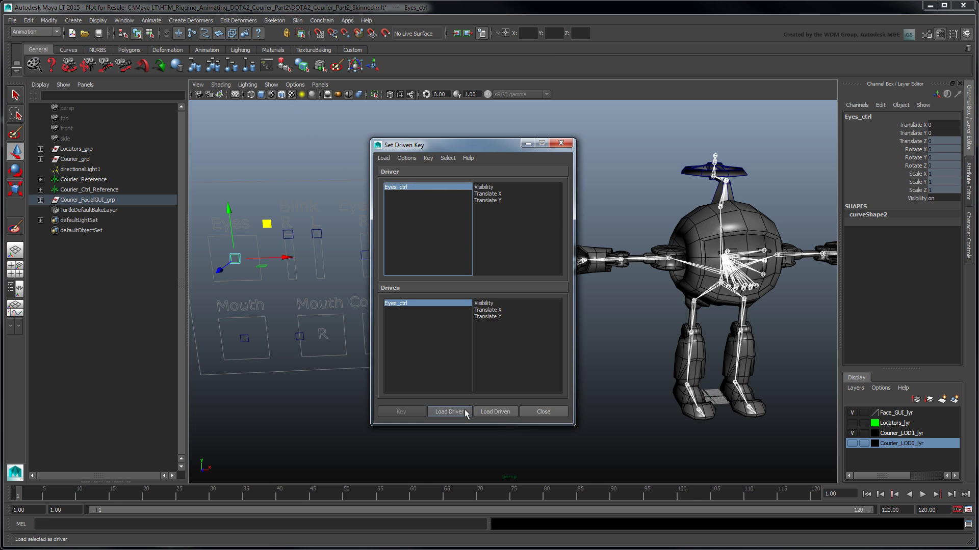
{"action": "left_click", "coordinate": [40, 180]}
{"action": "left_click", "coordinate": [104, 221]}
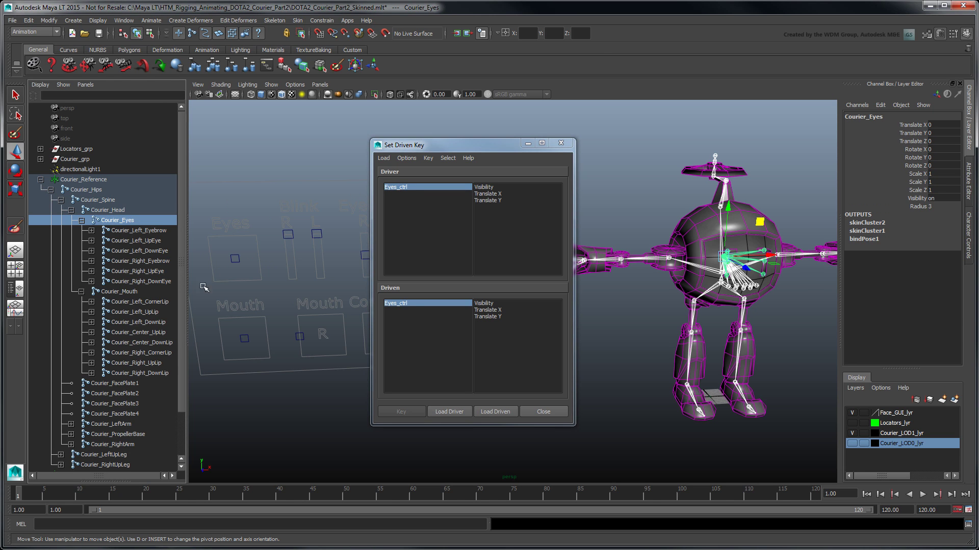
{"action": "left_click", "coordinate": [495, 412]}
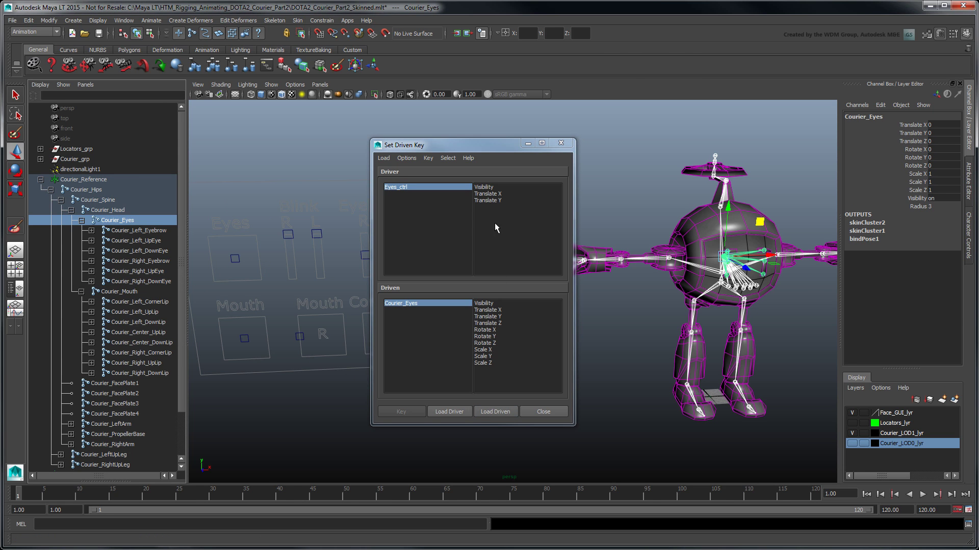
Key Courier_Eyes Rotate X to Eyes_ctrl Translate X at neutral and at -3 / -15
{"action": "left_click", "coordinate": [497, 195]}
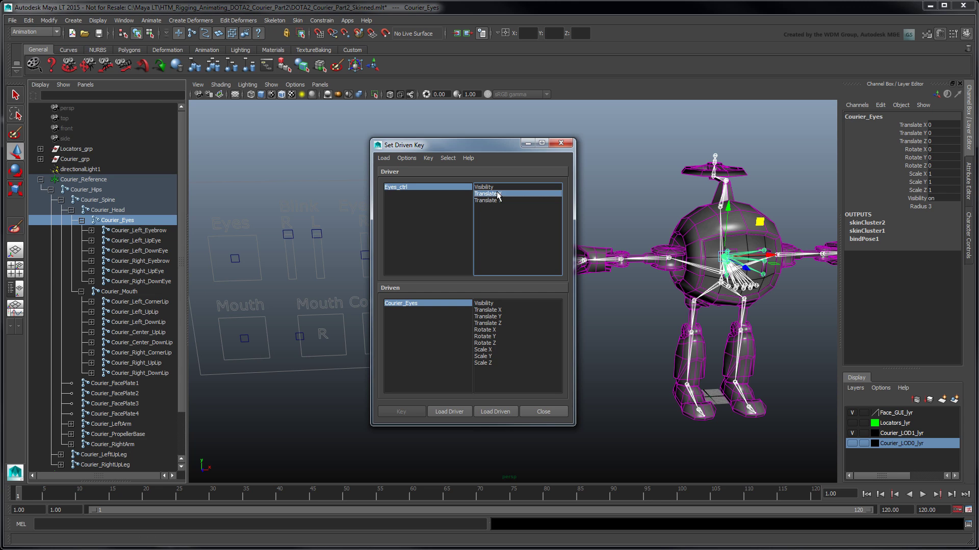
{"action": "left_click", "coordinate": [484, 330]}
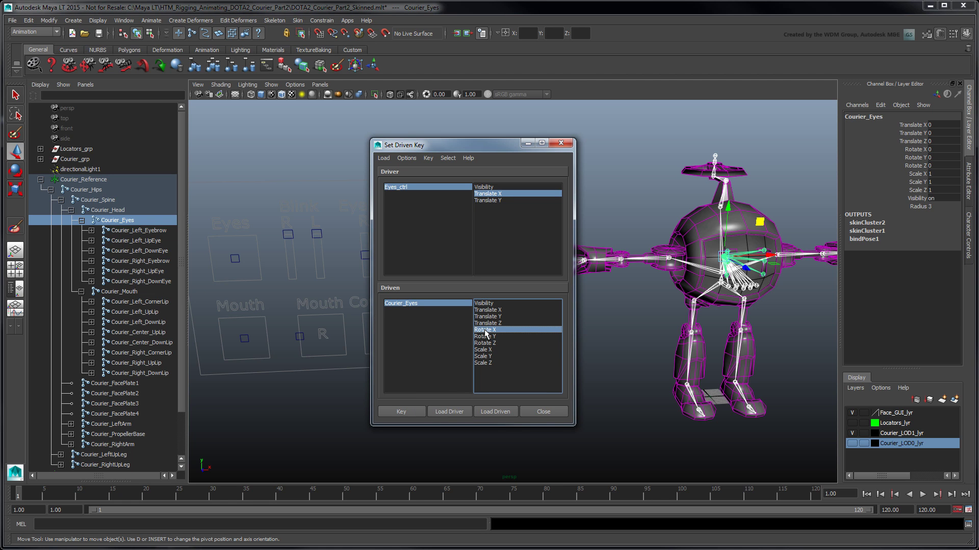
{"action": "left_click", "coordinate": [415, 414]}
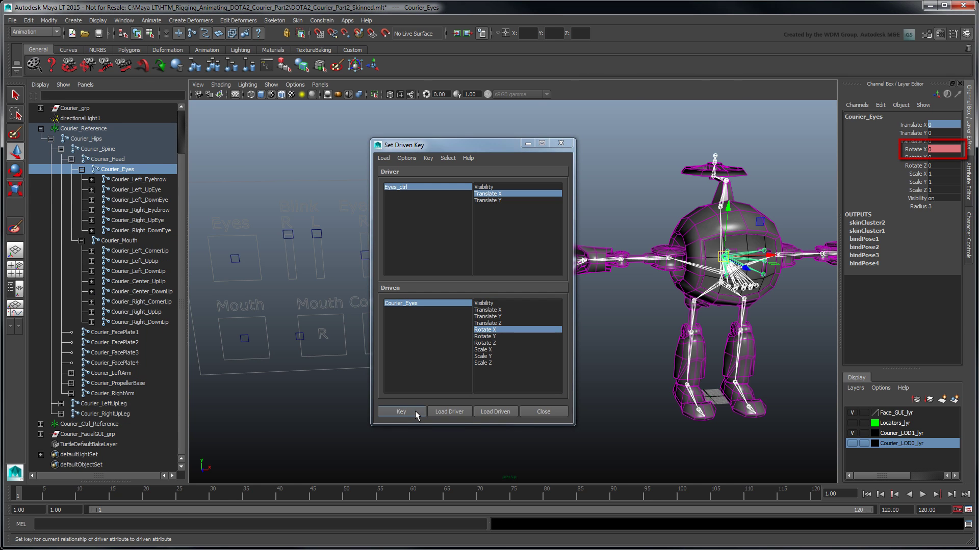
{"action": "left_click", "coordinate": [235, 259]}
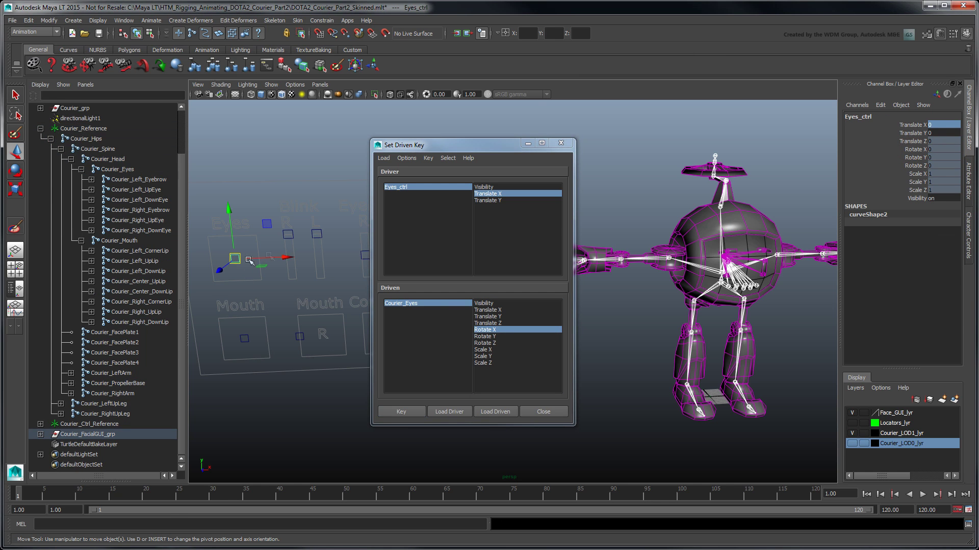
{"action": "left_click_drag", "start_coordinate": [268, 259], "coordinate": [238, 262]}
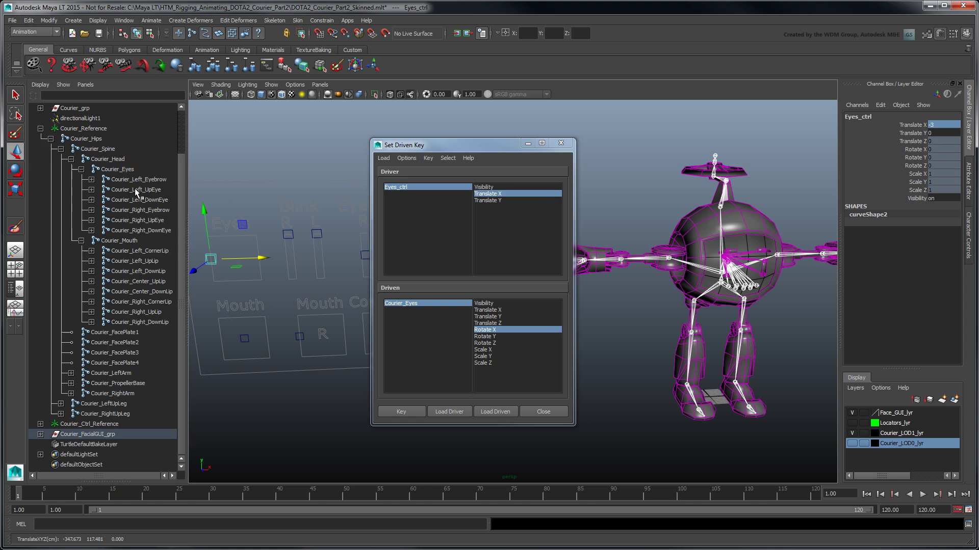
{"action": "left_click", "coordinate": [128, 170]}
{"action": "left_click", "coordinate": [937, 149]}
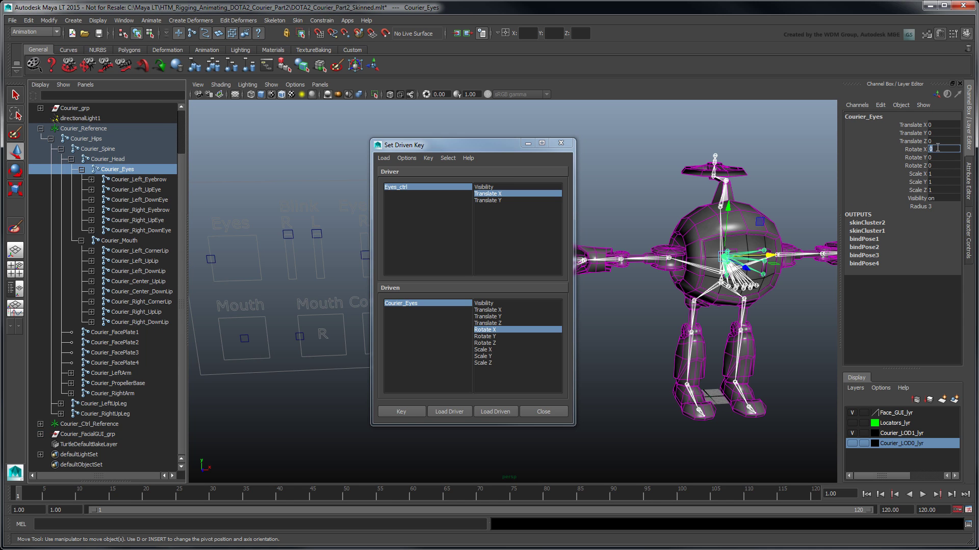
{"action": "key", "text": "Return"}
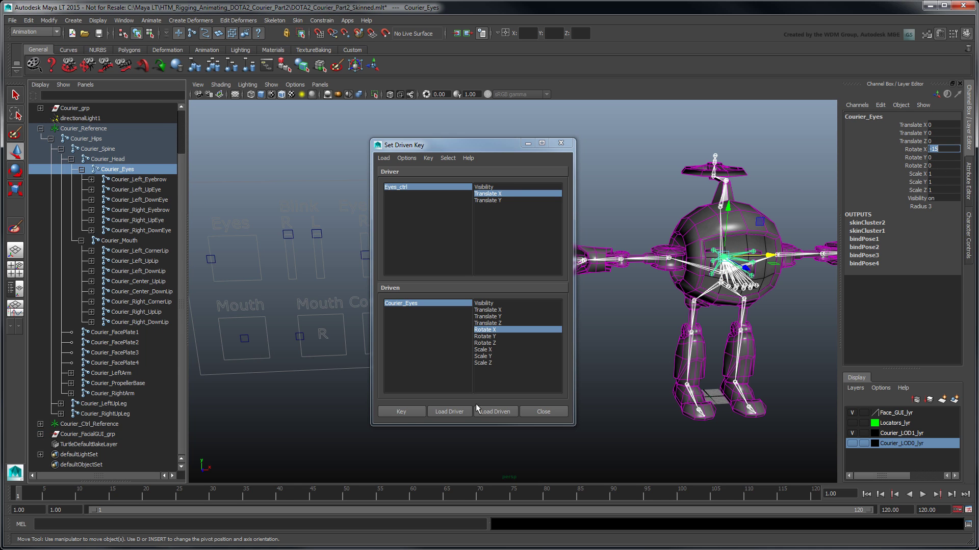
{"action": "left_click", "coordinate": [414, 410]}
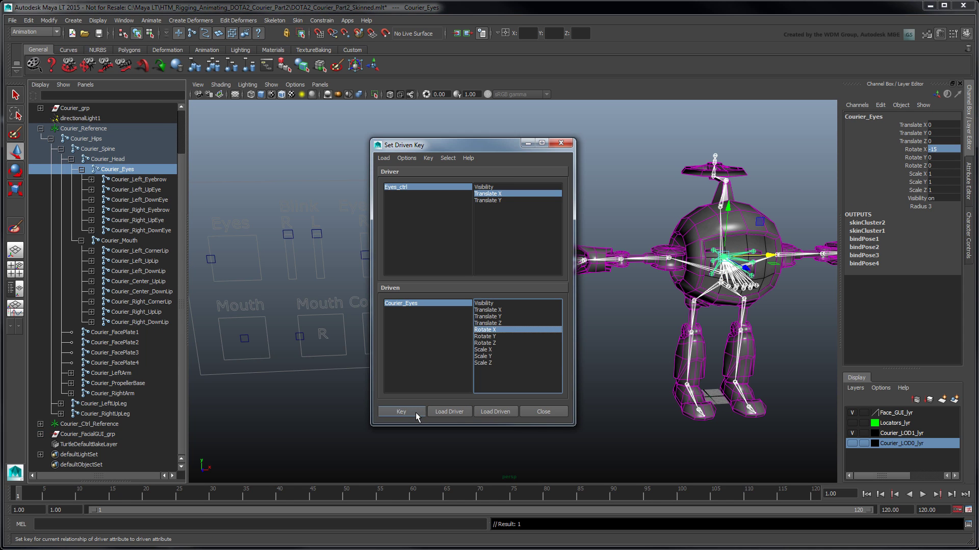
Key Eyes_ctrl Translate X 3 to Courier_Eyes Rotate X 15
{"action": "left_click", "coordinate": [211, 262]}
{"action": "left_click_drag", "start_coordinate": [246, 260], "coordinate": [306, 258]}
{"action": "left_click", "coordinate": [124, 169]}
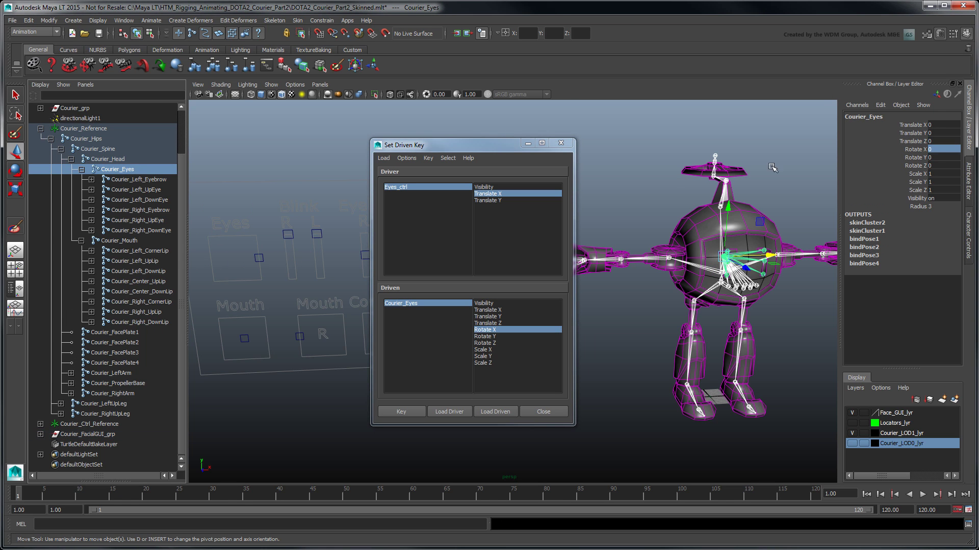
{"action": "left_click", "coordinate": [938, 149]}
{"action": "type", "text": "15"}
{"action": "key", "text": "Return"}
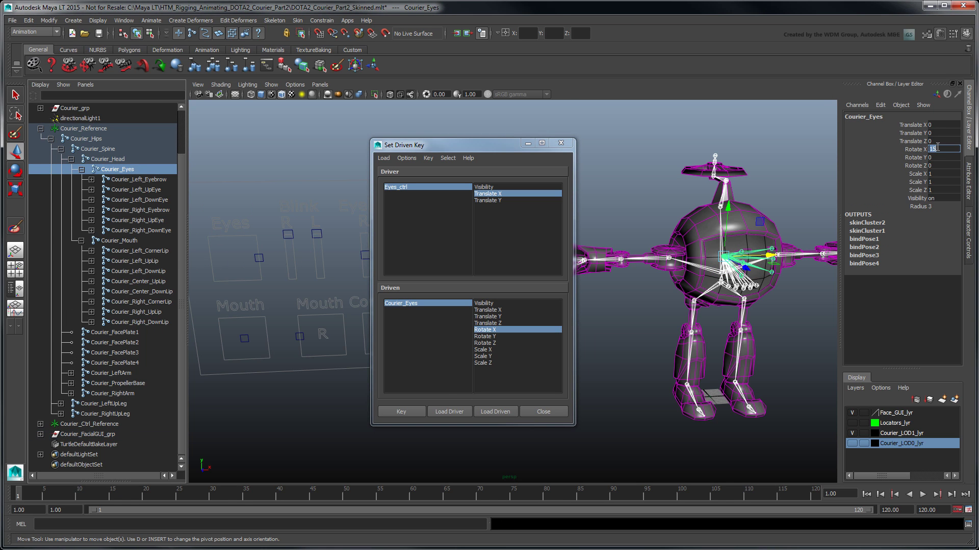
{"action": "left_click", "coordinate": [411, 411]}
Return Eyes_ctrl Translate X to 0
{"action": "left_click", "coordinate": [405, 187]}
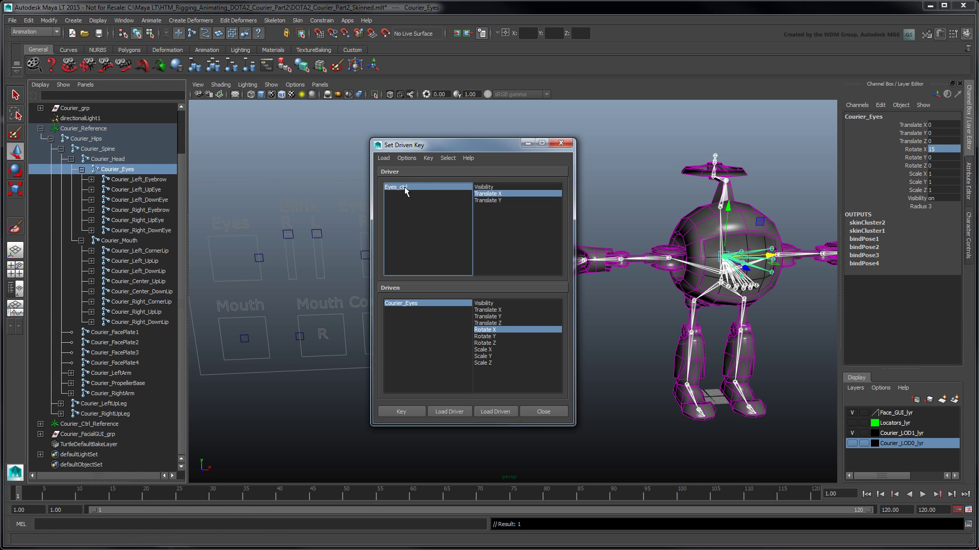
{"action": "left_click", "coordinate": [948, 125]}
{"action": "type", "text": "0"}
{"action": "key", "text": "Return"}
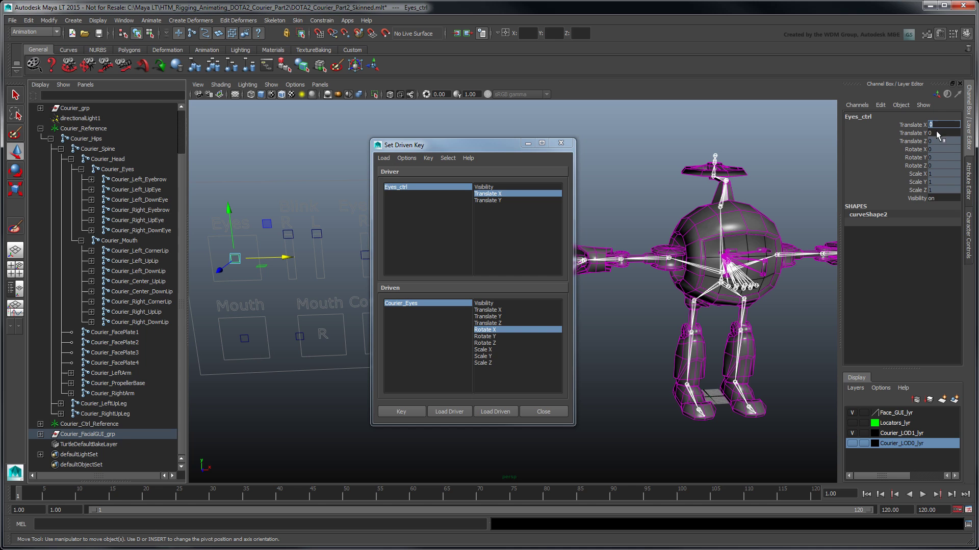
Key Courier_Eyes Rotate Z 10 driven by Eyes_ctrl Translate Y
{"action": "left_click", "coordinate": [507, 200]}
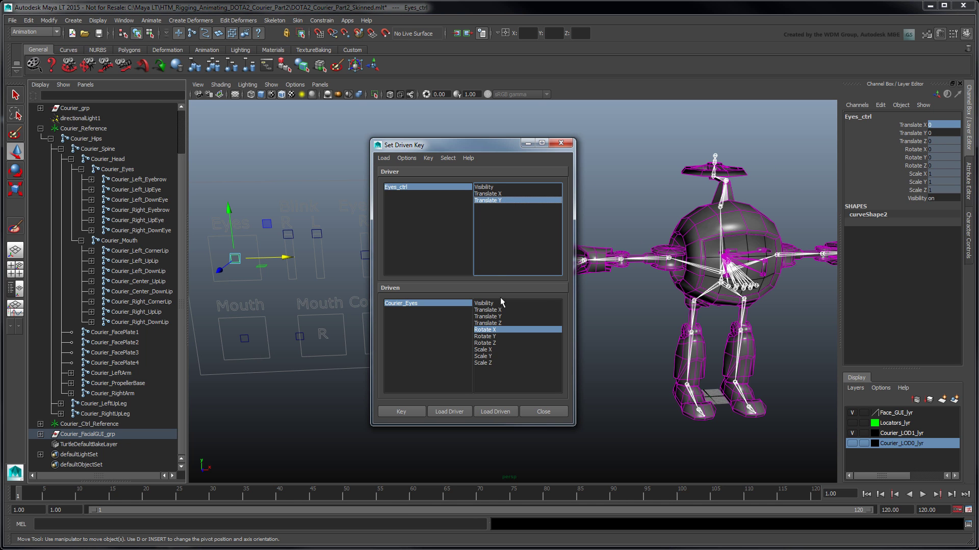
{"action": "left_click", "coordinate": [497, 344]}
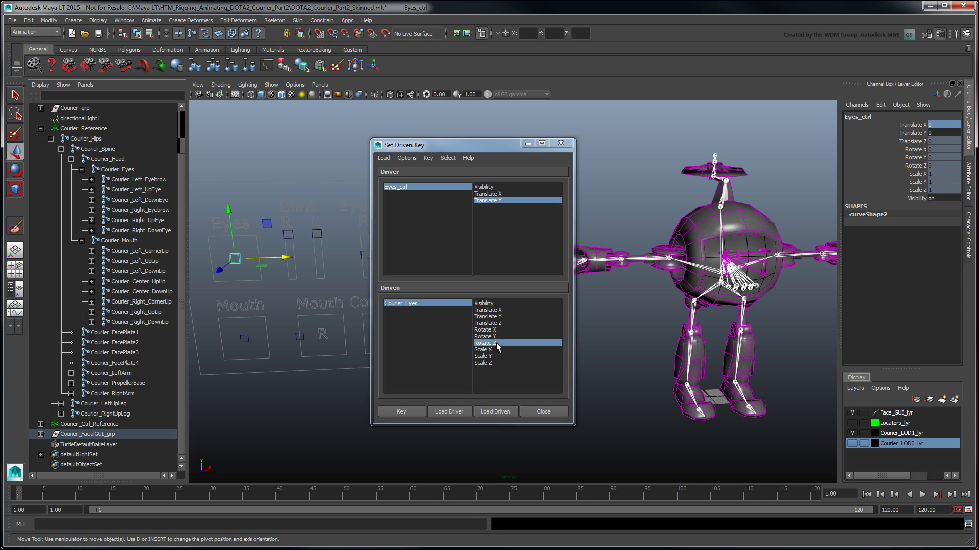
{"action": "left_click", "coordinate": [401, 303]}
{"action": "left_click", "coordinate": [943, 166]}
{"action": "type", "text": "10"}
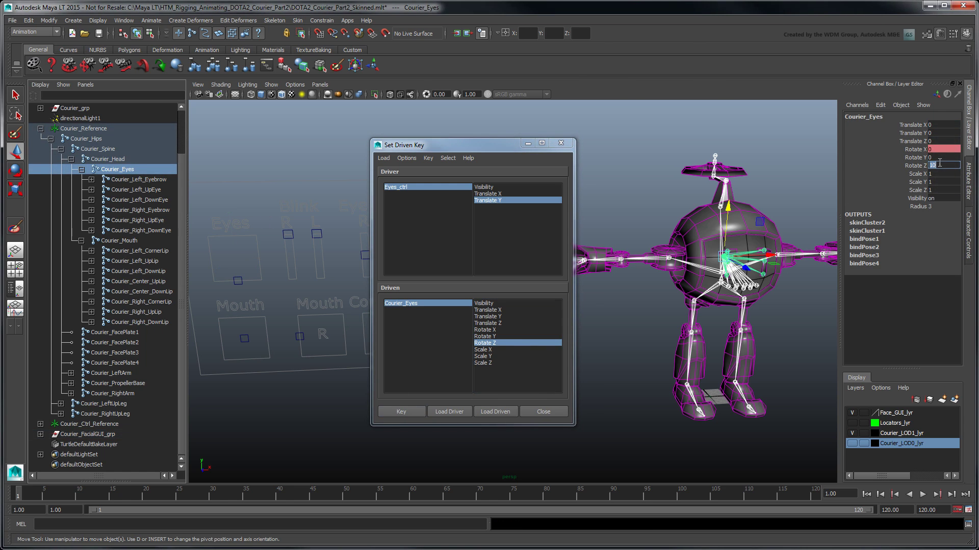
{"action": "key", "text": "Return"}
{"action": "left_click", "coordinate": [412, 412]}
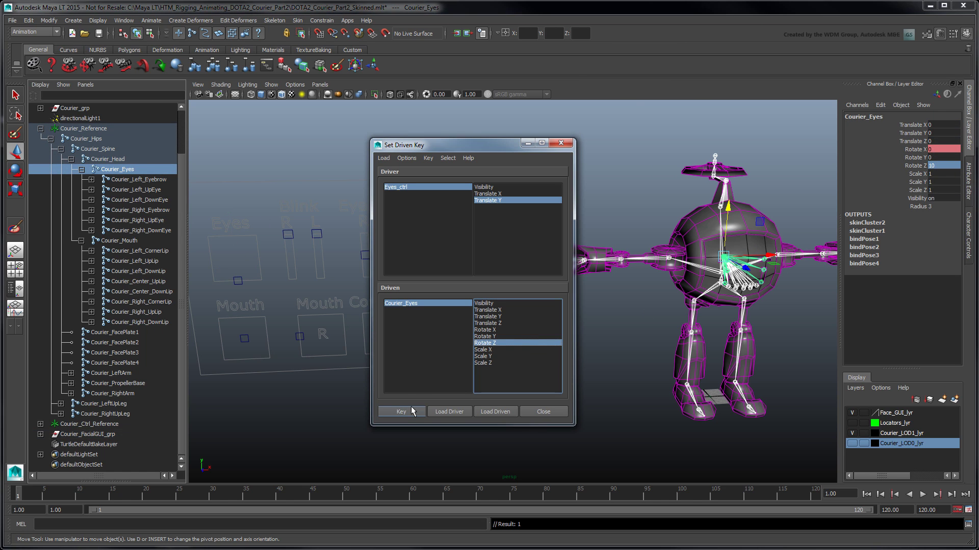
Test the eyes rig by moving Eyes_ctrl, then zero its translation
{"action": "left_click", "coordinate": [409, 95]}
{"action": "left_click", "coordinate": [238, 281]}
{"action": "left_click_drag", "start_coordinate": [238, 281], "coordinate": [256, 240]}
{"action": "left_click_drag", "start_coordinate": [298, 184], "coordinate": [262, 215]}
{"action": "left_click", "coordinate": [936, 125]}
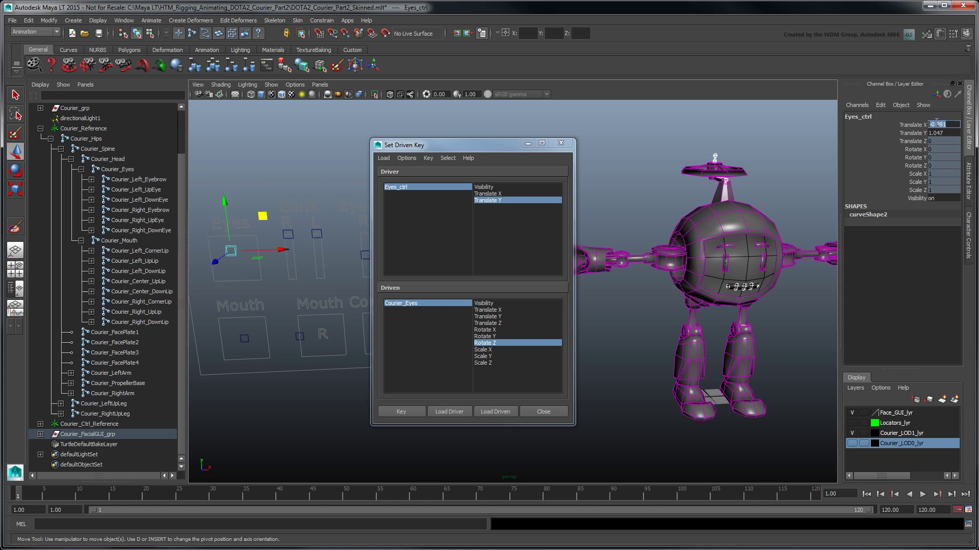
{"action": "type", "text": "0"}
{"action": "key", "text": "Tab"}
{"action": "type", "text": "0"}
{"action": "key", "text": "Tab"}
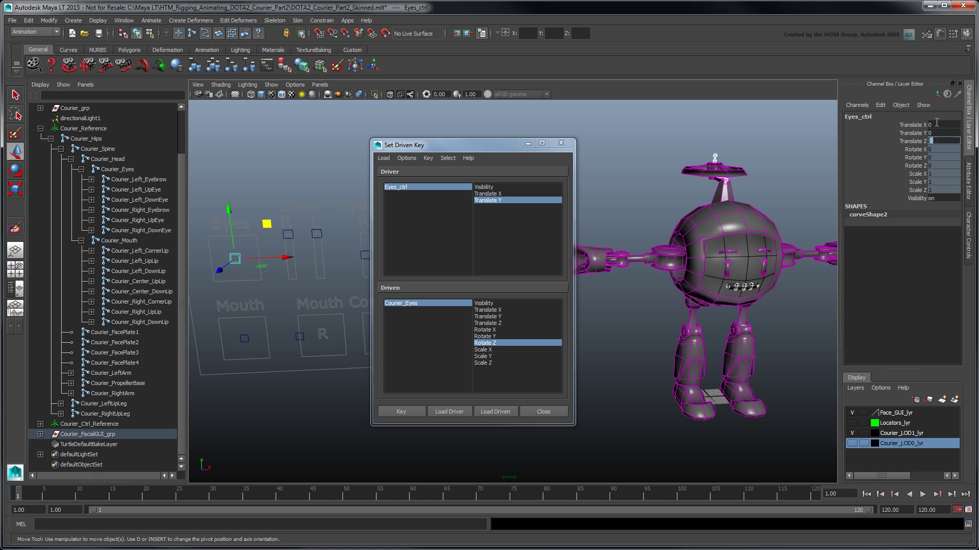
In the Graph Editor, give Courier_Eyes' Rotate X and Rotate Z curves linear tangents
{"action": "left_click", "coordinate": [132, 171]}
{"action": "left_click", "coordinate": [124, 21]}
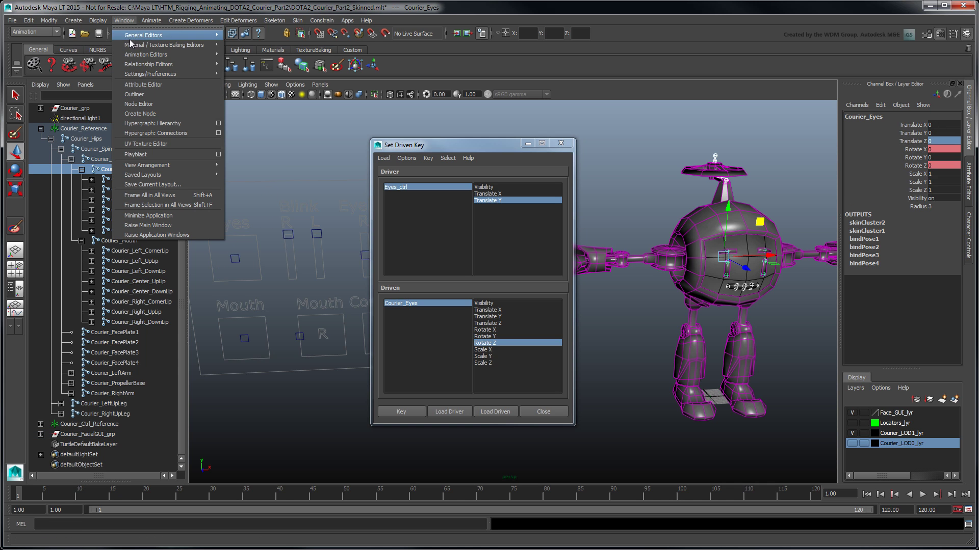
{"action": "mouse_move", "coordinate": [144, 55]}
{"action": "left_click", "coordinate": [251, 60]}
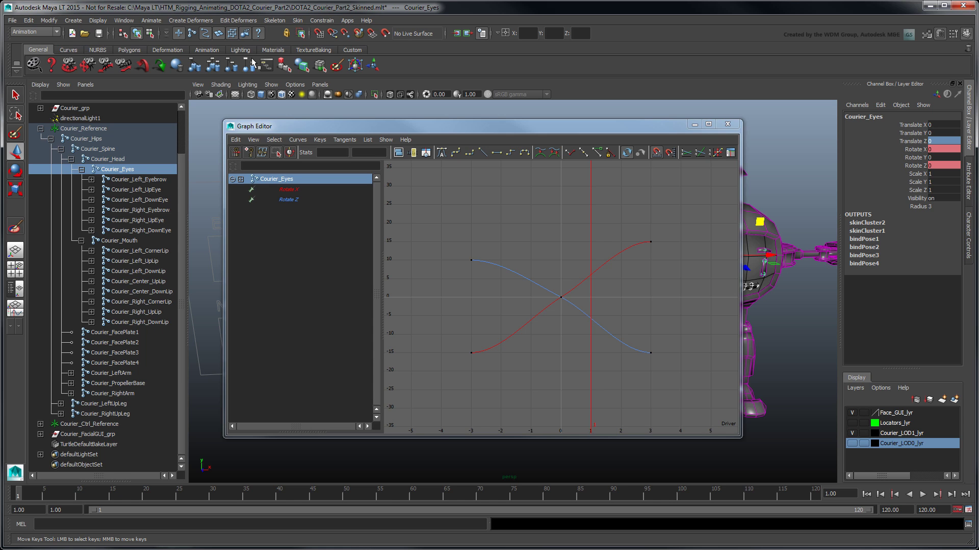
{"action": "left_click", "coordinate": [300, 189]}
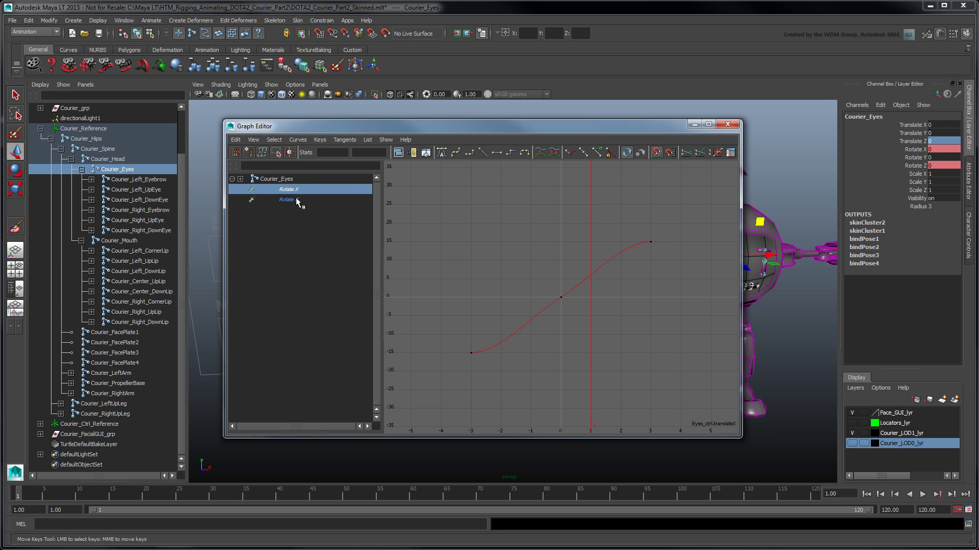
{"action": "left_click", "coordinate": [295, 198], "text": "shift"}
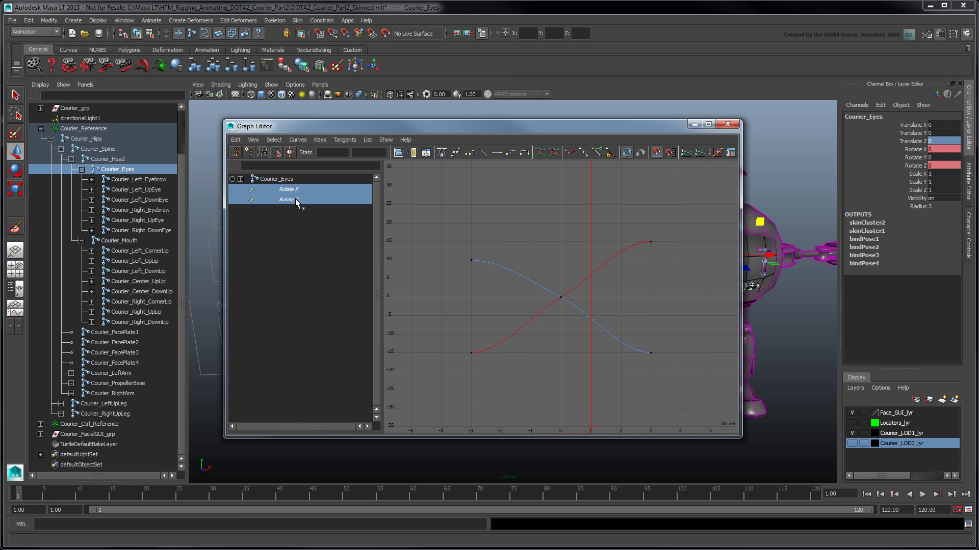
{"action": "left_click", "coordinate": [484, 155]}
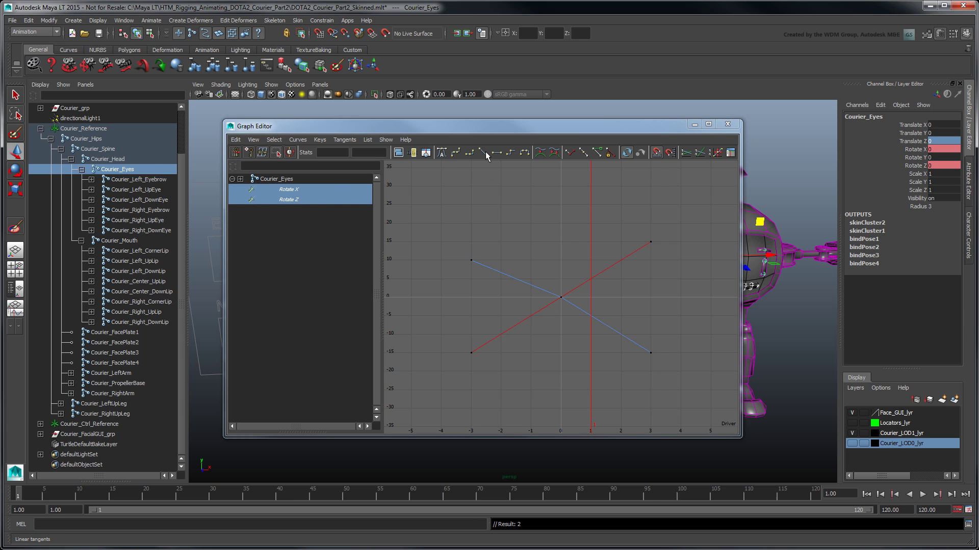
{"action": "left_click", "coordinate": [724, 126]}
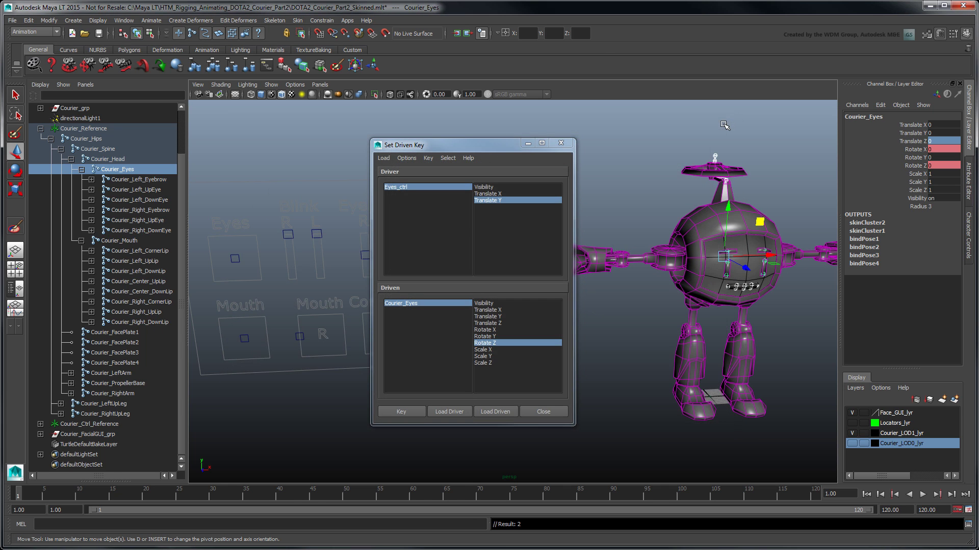
Load the six eyebrow and eyelid joints as driven objects in Set Driven Key
{"action": "left_click", "coordinate": [288, 235]}
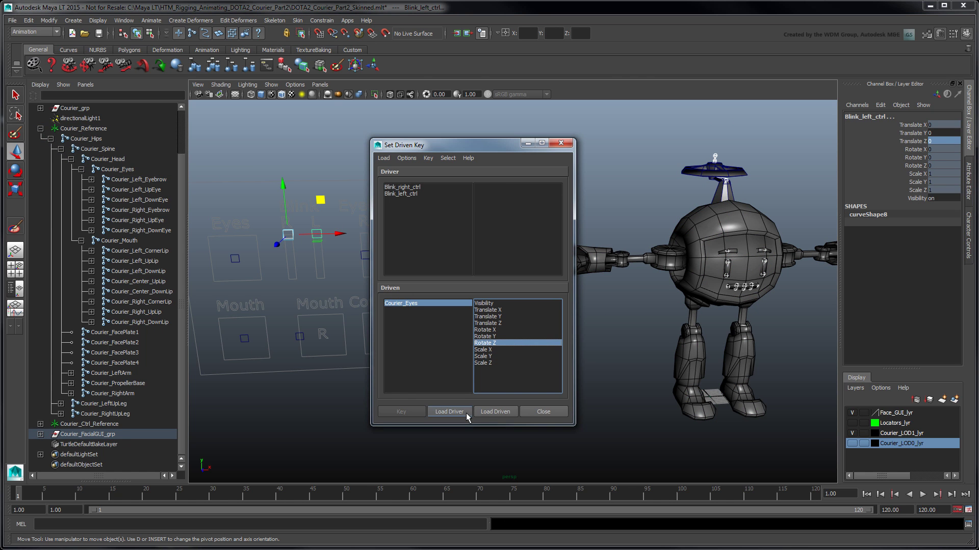
{"action": "left_click", "coordinate": [159, 182]}
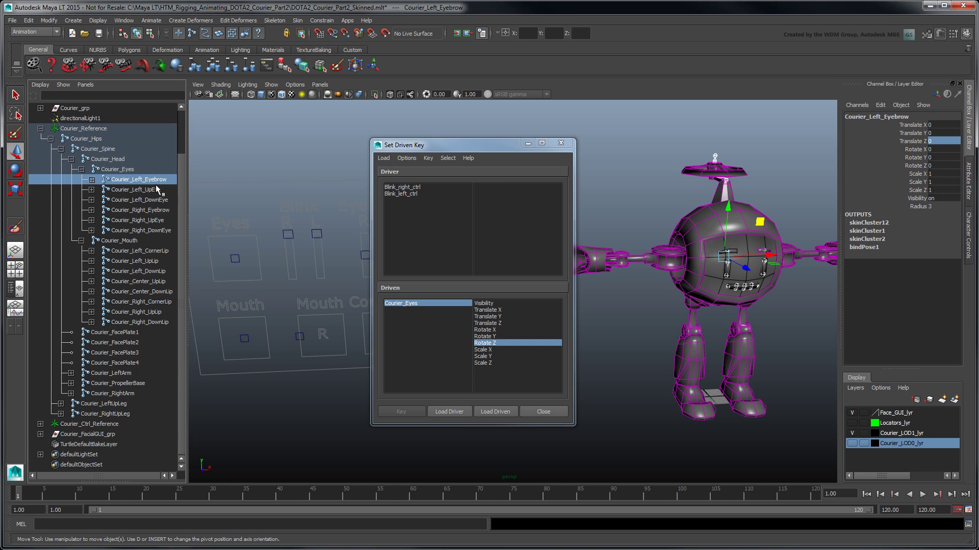
{"action": "left_click", "coordinate": [159, 190], "text": "ctrl"}
{"action": "left_click", "coordinate": [158, 200], "text": "ctrl"}
{"action": "left_click", "coordinate": [157, 210], "text": "ctrl"}
{"action": "left_click", "coordinate": [156, 220], "text": "ctrl"}
{"action": "left_click", "coordinate": [155, 231], "text": "ctrl"}
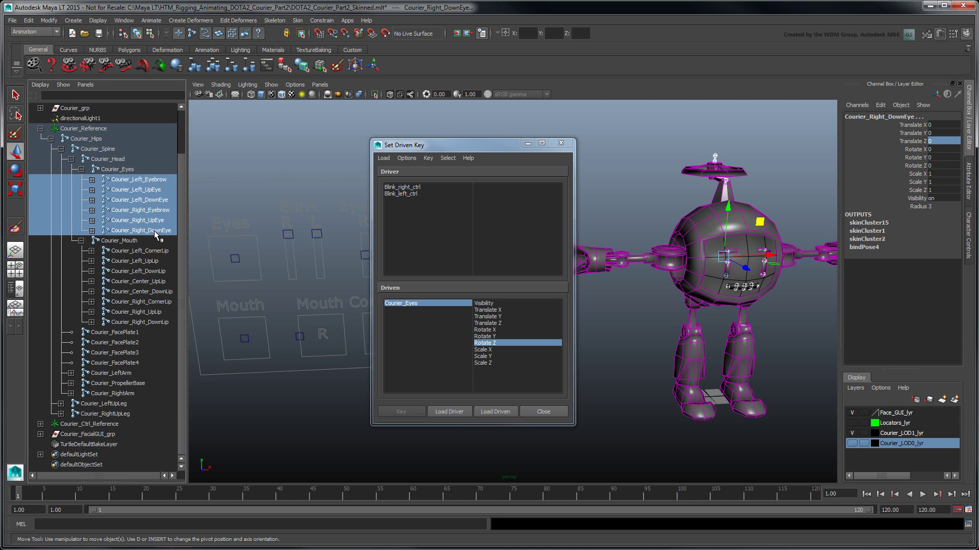
{"action": "left_click", "coordinate": [494, 412]}
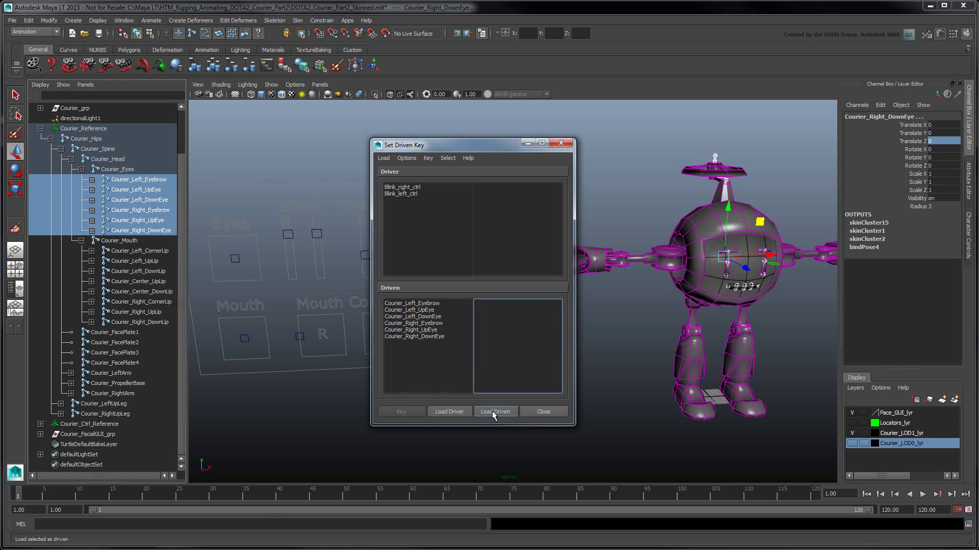
Key the right eye joints' Rotate Z to Blink_right_ctrl Translate Y at rest
{"action": "left_click", "coordinate": [413, 187]}
{"action": "left_click", "coordinate": [484, 194]}
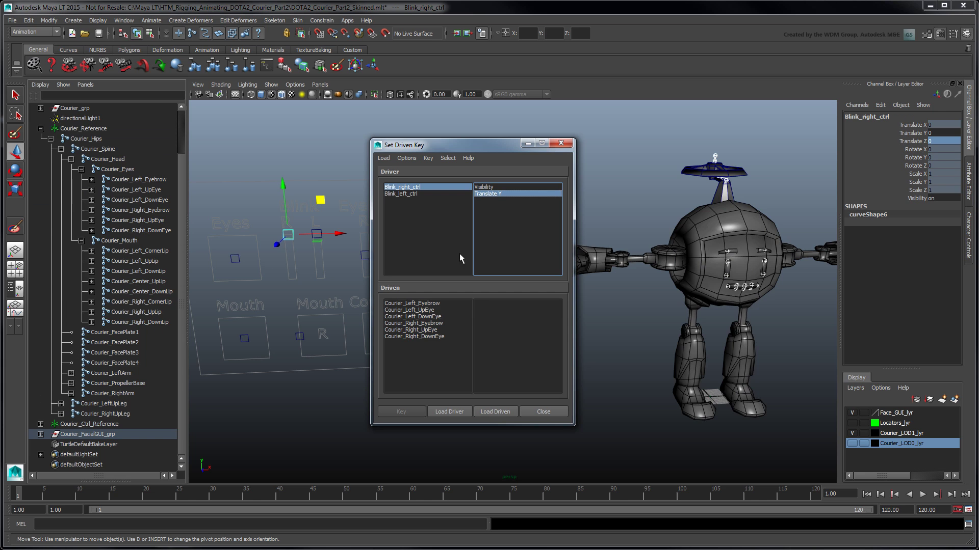
{"action": "left_click_drag", "start_coordinate": [417, 325], "coordinate": [423, 339]}
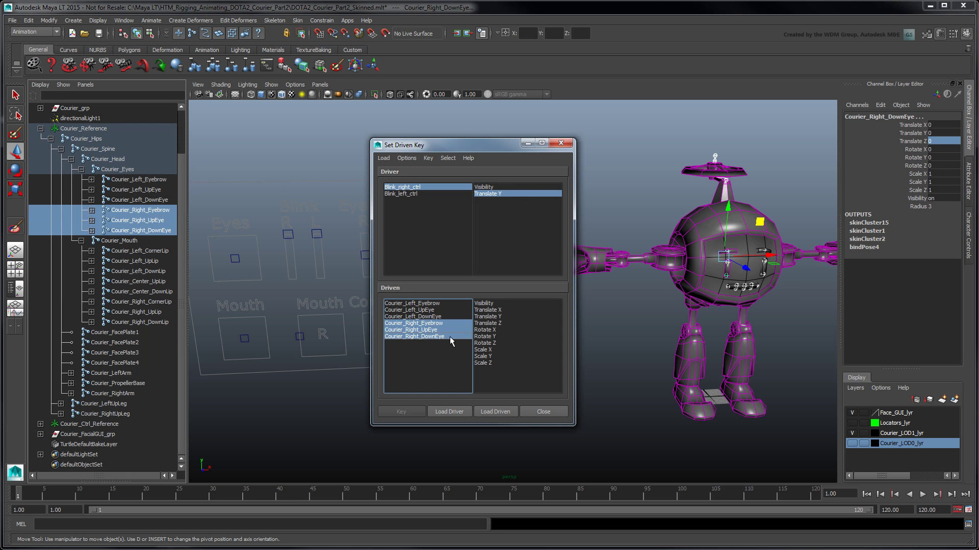
{"action": "left_click", "coordinate": [484, 344]}
{"action": "left_click", "coordinate": [408, 412]}
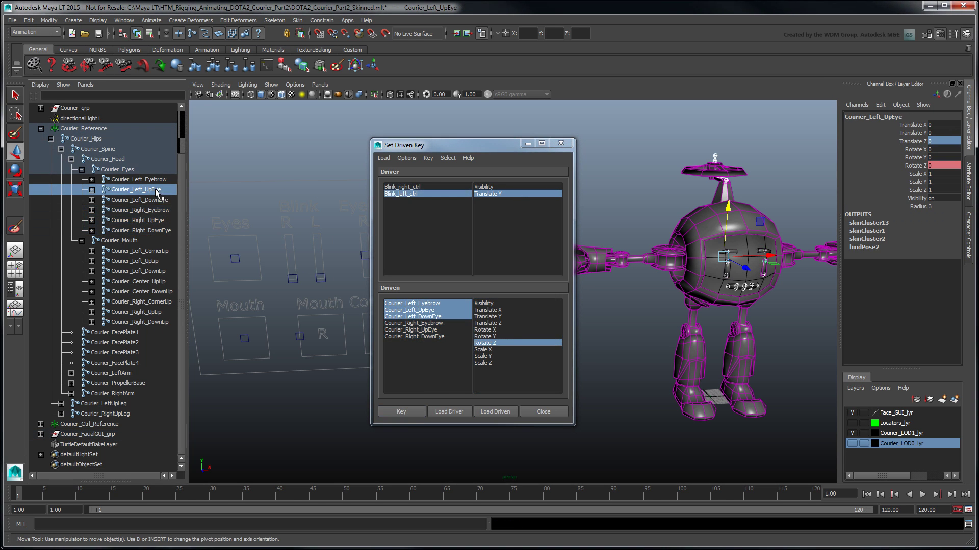
Rotate the eyelid and eyebrow joints into a closed-eye pose and key it
{"action": "left_click", "coordinate": [161, 221], "text": "ctrl"}
{"action": "key", "text": "e"}
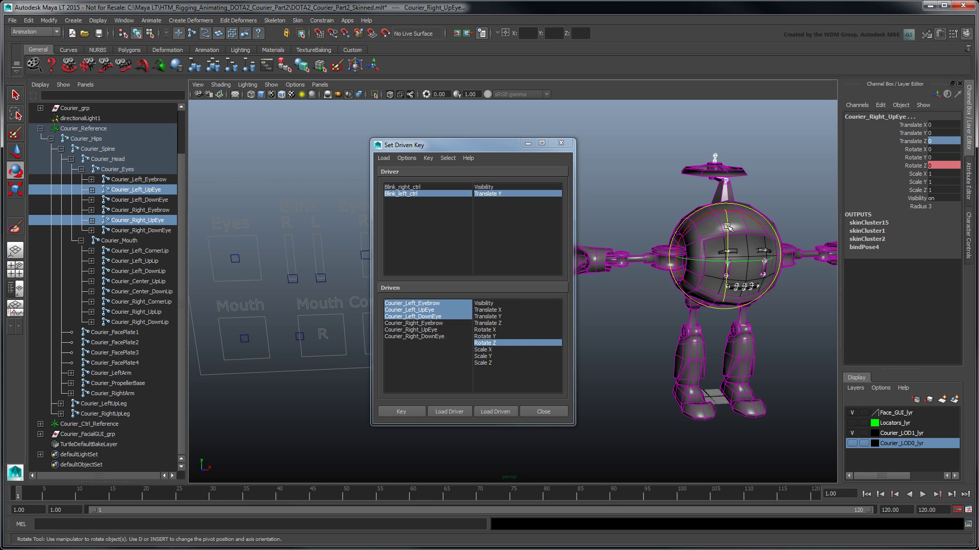
{"action": "key", "text": "Right"}
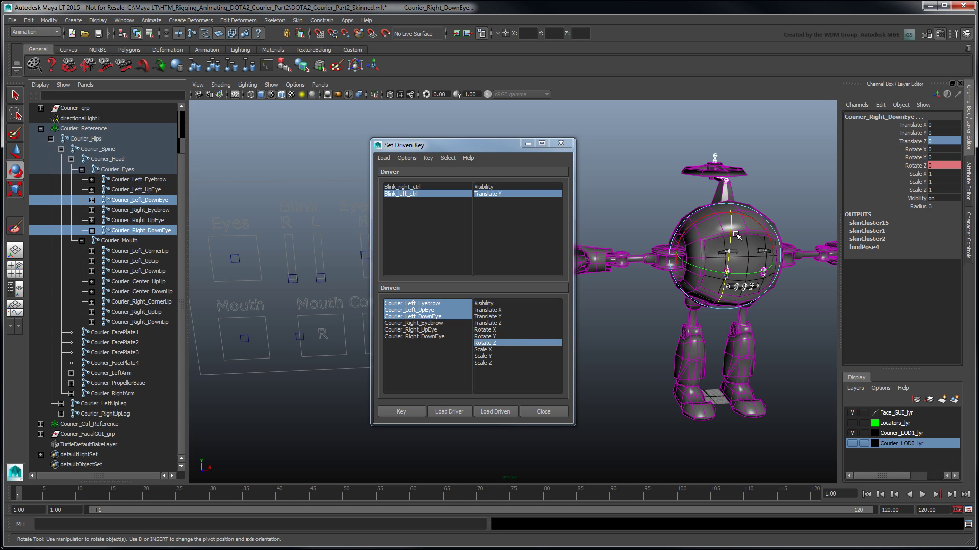
{"action": "left_click_drag", "start_coordinate": [736, 235], "coordinate": [726, 226]}
{"action": "key", "text": "Right"}
{"action": "scroll", "coordinate": [729, 254], "scroll_direction": "up", "scroll_amount": 5}
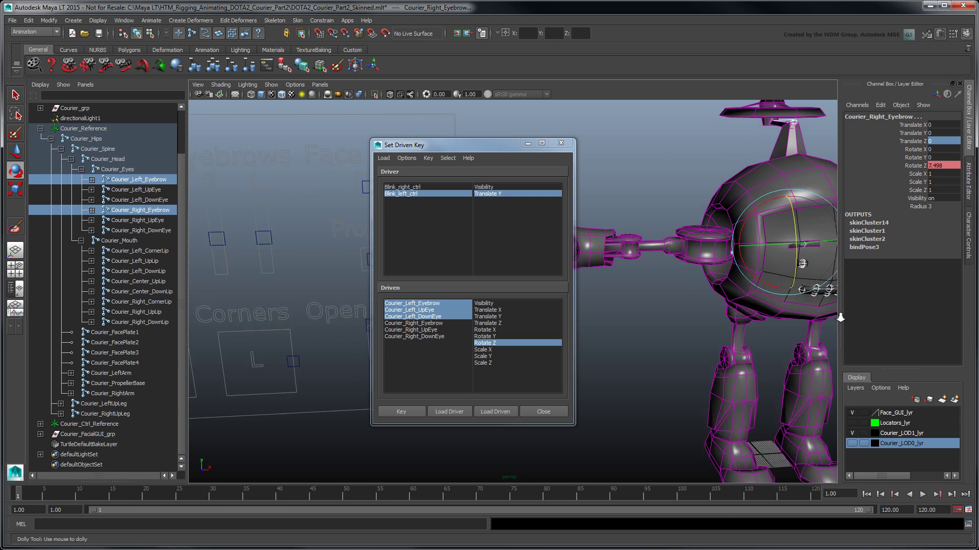
{"action": "middle_click_drag", "start_coordinate": [738, 317], "coordinate": [612, 317], "text": "alt"}
{"action": "left_click_drag", "start_coordinate": [613, 318], "coordinate": [681, 294], "text": "alt"}
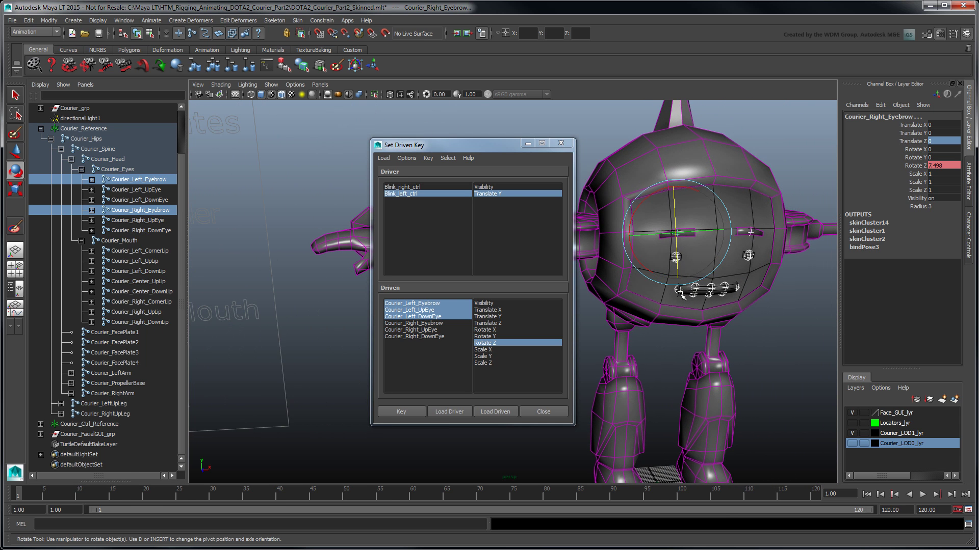
{"action": "left_click", "coordinate": [402, 411]}
Reselect Blink_right_ctrl and the right eye joints, then raise both blink controls to test
{"action": "left_click", "coordinate": [414, 187]}
{"action": "left_click_drag", "start_coordinate": [415, 323], "coordinate": [421, 339]}
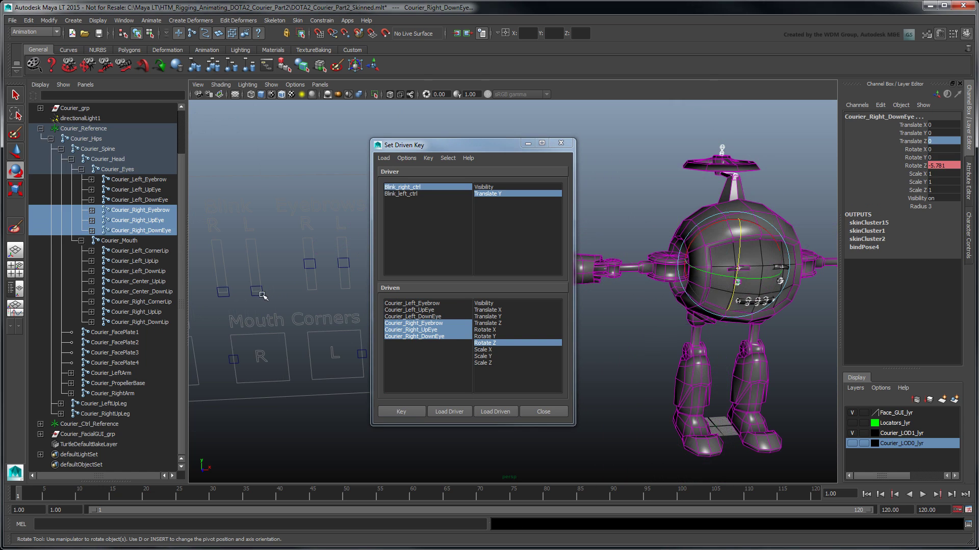
{"action": "left_click", "coordinate": [257, 292]}
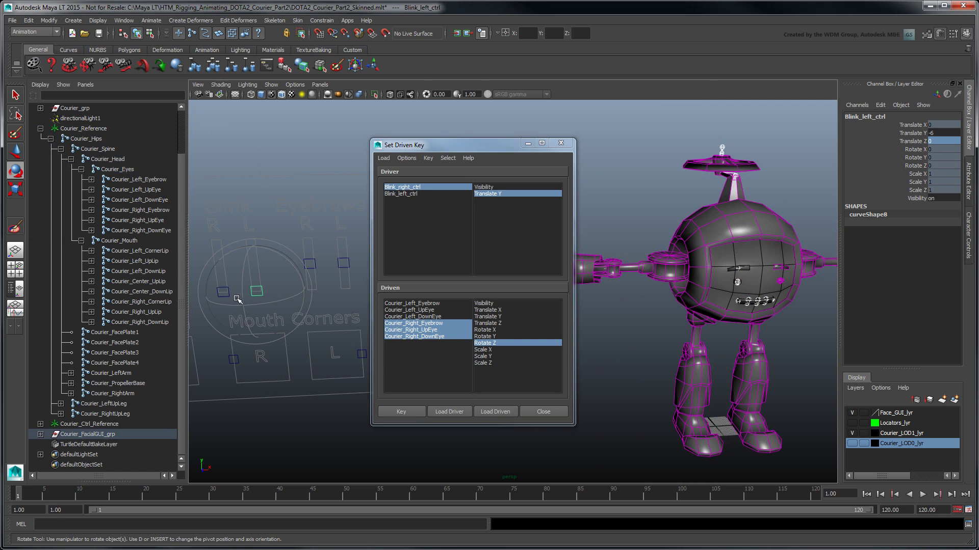
{"action": "key", "text": "w"}
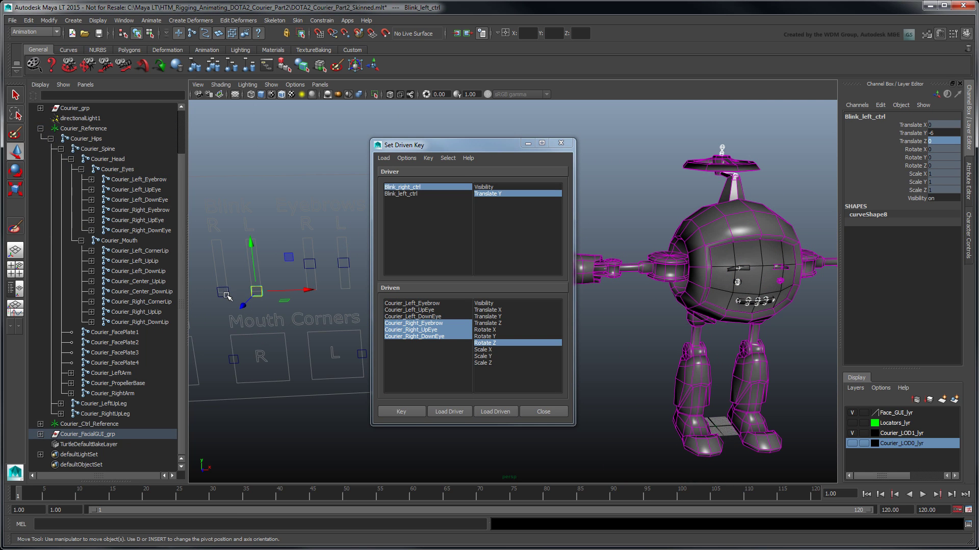
{"action": "left_click", "coordinate": [226, 295], "text": "shift"}
{"action": "left_click_drag", "start_coordinate": [254, 249], "coordinate": [242, 169]}
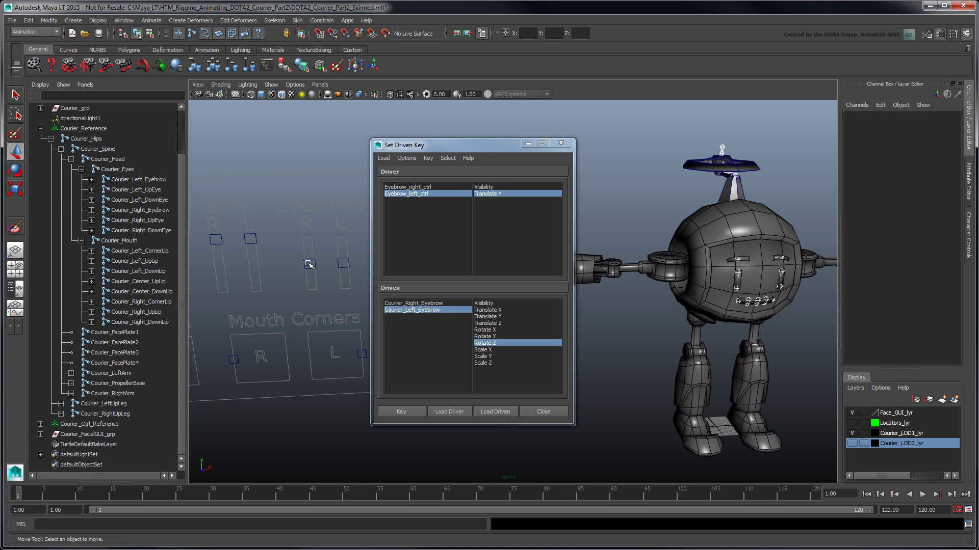
Select both eyebrow controls and move the left eyebrow control to test it
{"action": "left_click", "coordinate": [310, 264]}
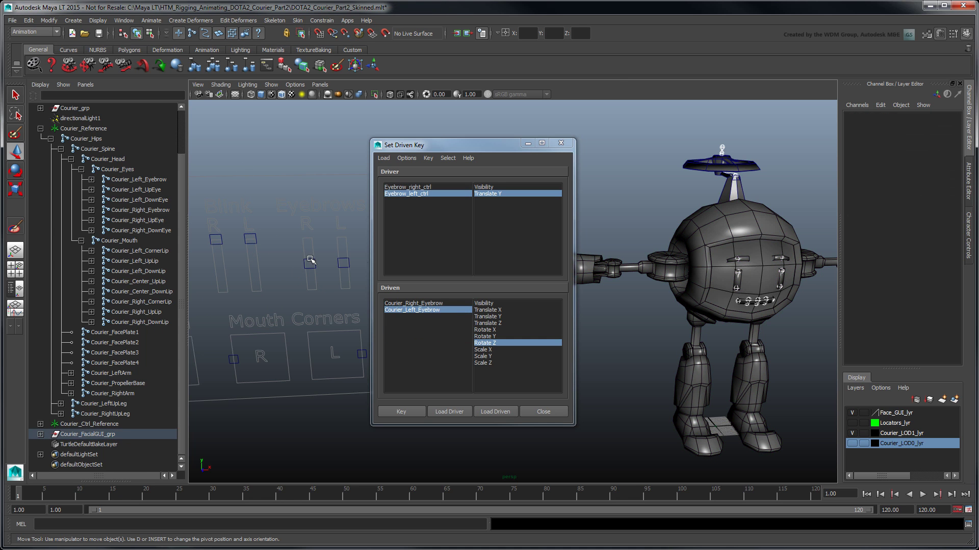
{"action": "left_click", "coordinate": [344, 260], "text": "shift"}
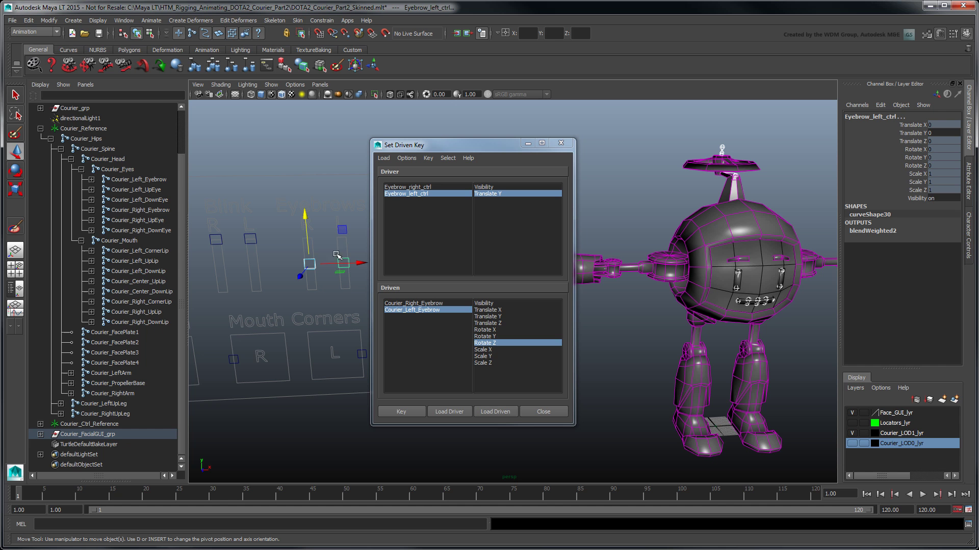
{"action": "left_click_drag", "start_coordinate": [309, 229], "coordinate": [307, 183]}
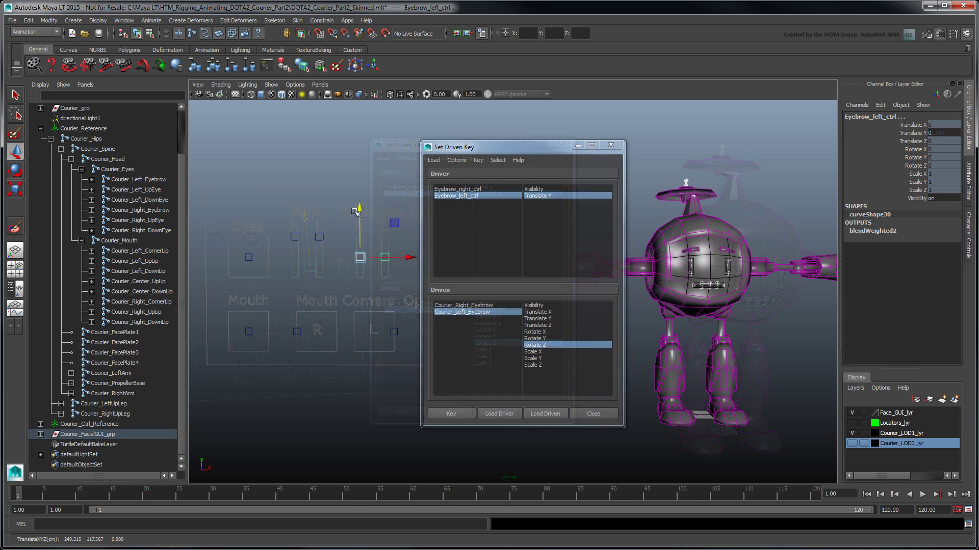
Load the mouth joint as driven and Mouth_ctrl as driver, with the mesh shown textured
{"action": "left_click", "coordinate": [543, 413]}
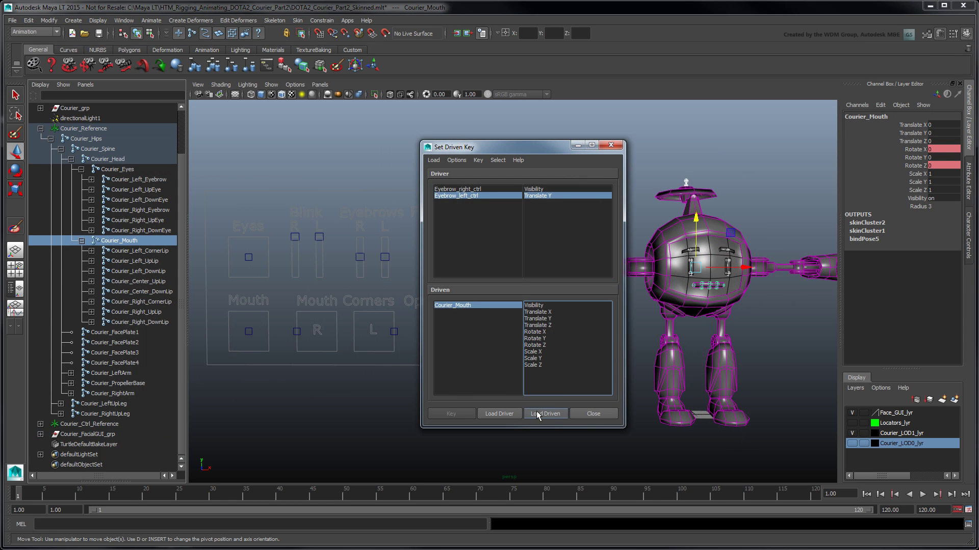
{"action": "left_click", "coordinate": [248, 332]}
{"action": "left_click", "coordinate": [499, 413]}
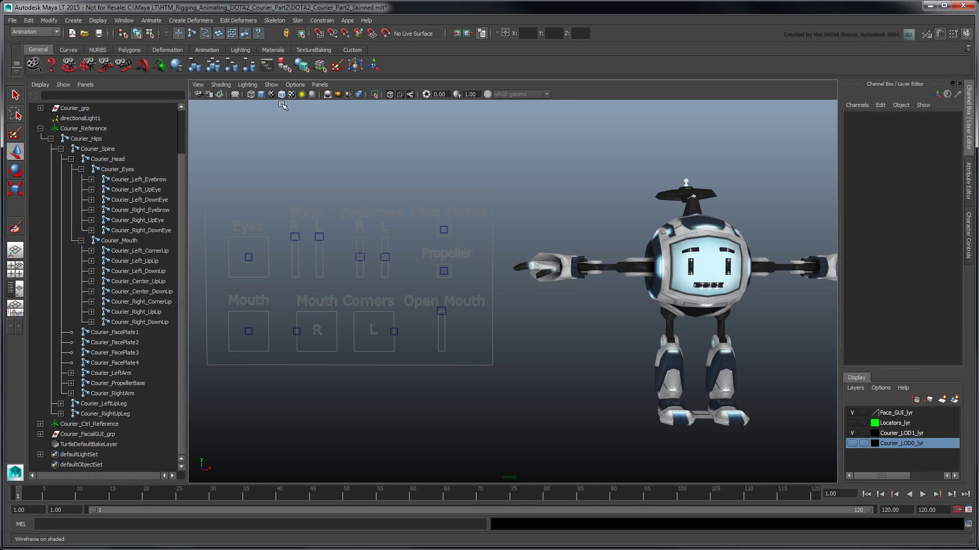
{"action": "left_click", "coordinate": [248, 331]}
Move Mouth_ctrl and pull the mouth-corner controls outward and up into a smile
{"action": "mouse_move", "coordinate": [283, 302]}
{"action": "left_mouse_down"}
{"action": "mouse_move", "coordinate": [264, 295]}
{"action": "mouse_move", "coordinate": [303, 287]}
{"action": "mouse_move", "coordinate": [264, 308]}
{"action": "mouse_move", "coordinate": [281, 296]}
{"action": "left_mouse_up"}
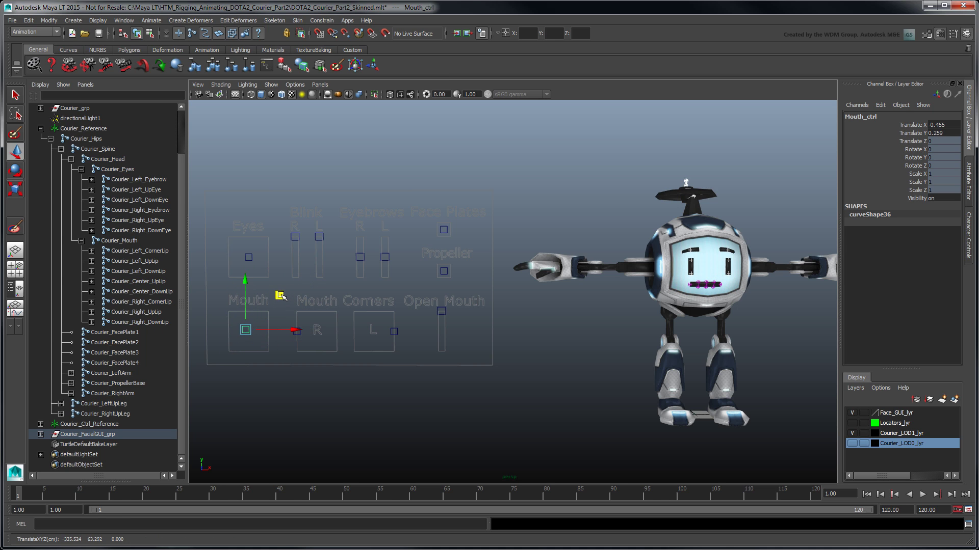
{"action": "left_click", "coordinate": [302, 336]}
{"action": "left_click_drag", "start_coordinate": [303, 337], "coordinate": [433, 271]}
{"action": "left_click", "coordinate": [395, 336]}
{"action": "left_click", "coordinate": [337, 331]}
{"action": "mouse_move", "coordinate": [337, 331]}
{"action": "left_mouse_down"}
{"action": "mouse_move", "coordinate": [375, 288]}
{"action": "mouse_move", "coordinate": [332, 270]}
{"action": "mouse_move", "coordinate": [329, 316]}
{"action": "left_mouse_up"}
Adjust both mouth corners again, then open and close the mouth with OpenMouth_ctrl
{"action": "left_click", "coordinate": [394, 312]}
{"action": "left_click_drag", "start_coordinate": [426, 278], "coordinate": [442, 329]}
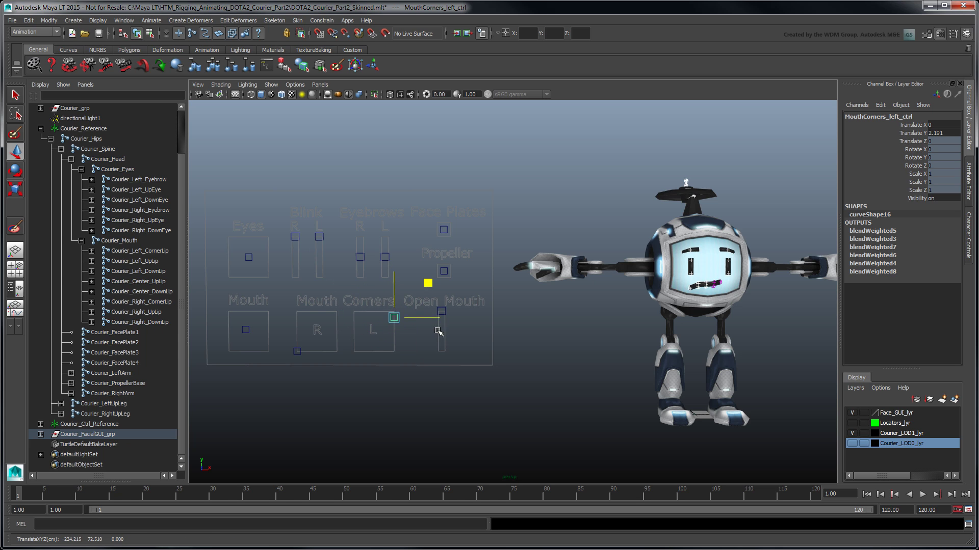
{"action": "left_click", "coordinate": [295, 347]}
{"action": "left_click_drag", "start_coordinate": [295, 348], "coordinate": [296, 320]}
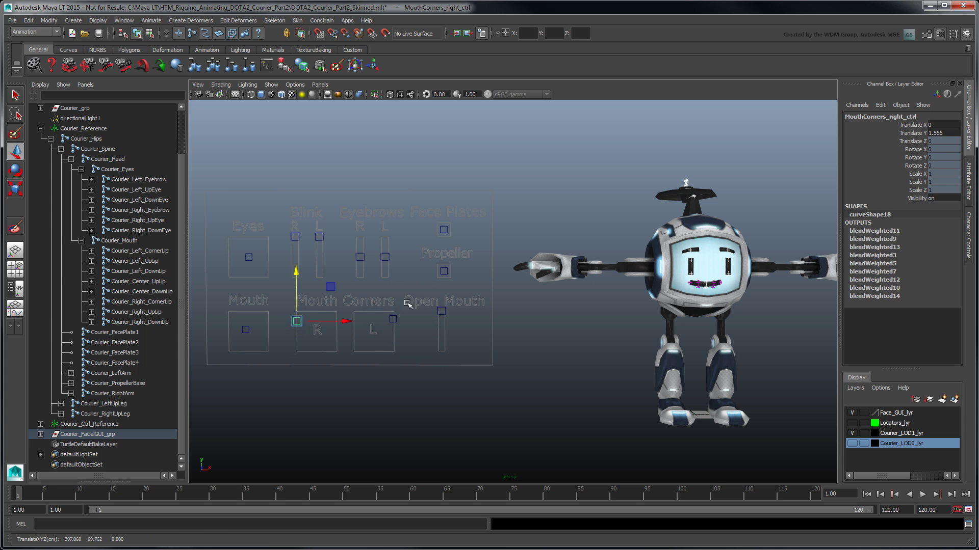
{"action": "left_click", "coordinate": [442, 310]}
{"action": "left_click_drag", "start_coordinate": [442, 312], "coordinate": [437, 334]}
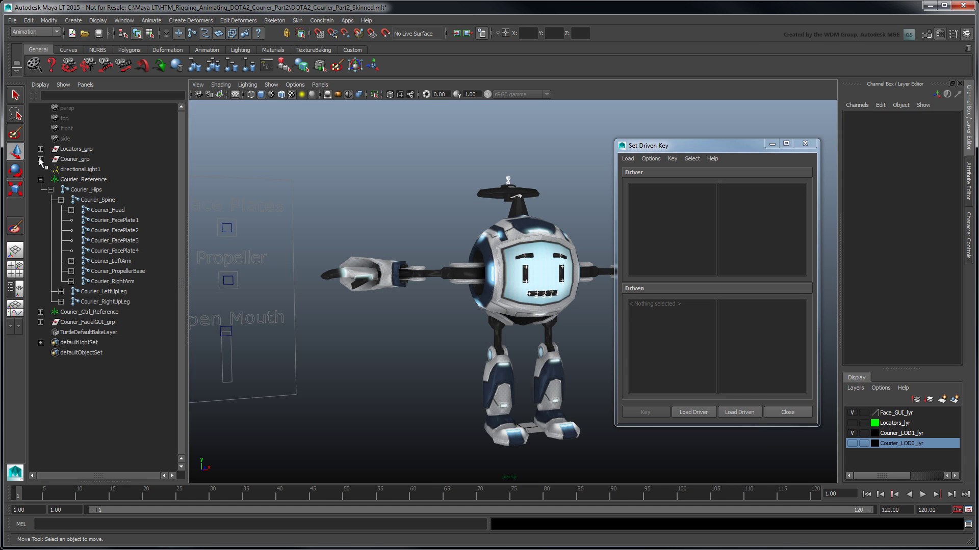
Expand Courier_grp in the Outliner to list LOD0_grp and LOD1_grp
{"action": "left_click", "coordinate": [40, 159]}
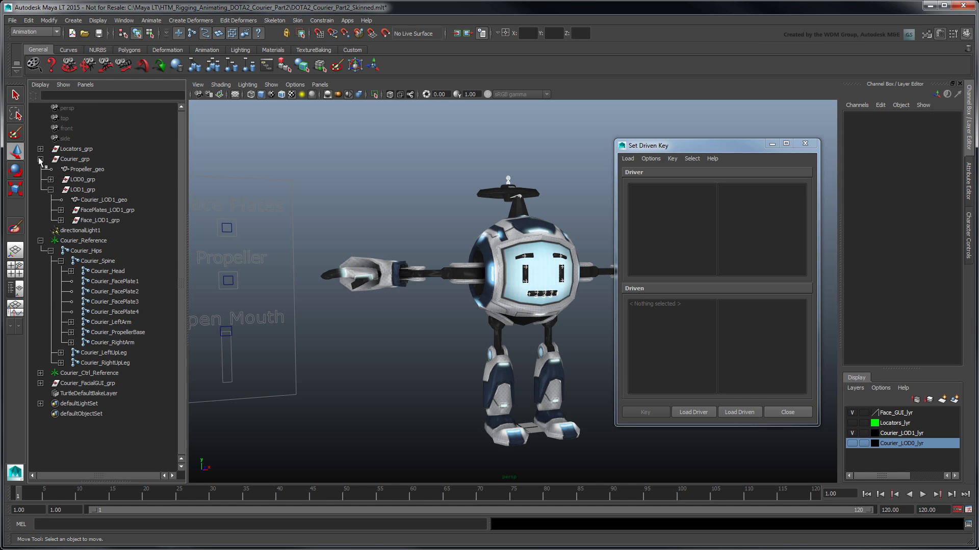
Load the Courier_FacePlate1–4 joints as driven objects in Set Driven Key
{"action": "left_click", "coordinate": [60, 210]}
{"action": "left_click", "coordinate": [97, 231]}
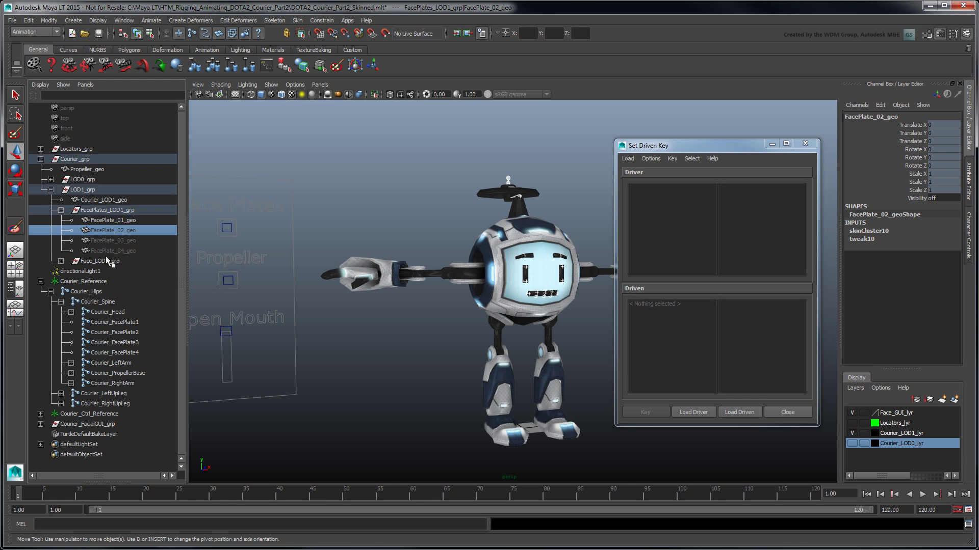
{"action": "left_click", "coordinate": [103, 252], "text": "shift"}
{"action": "left_click", "coordinate": [122, 322]}
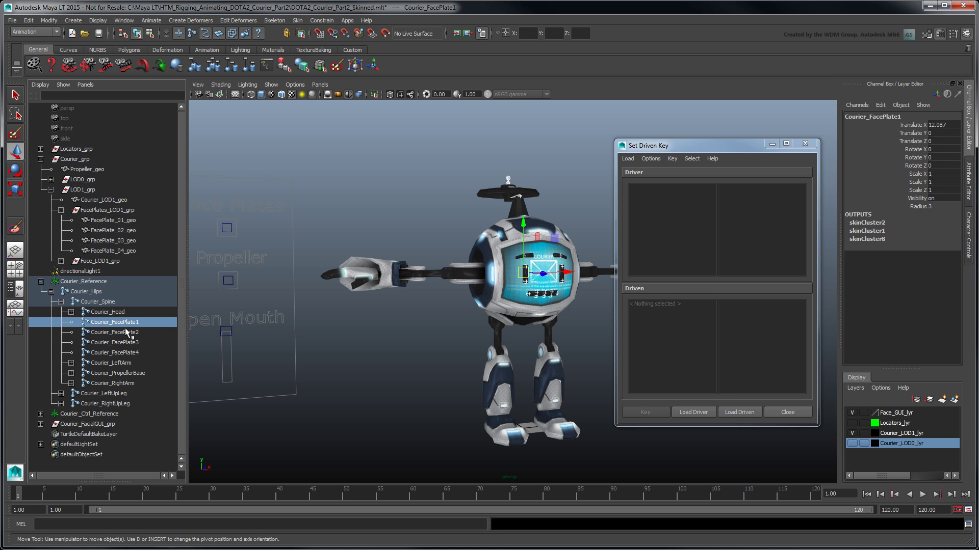
{"action": "left_click", "coordinate": [128, 354], "text": "shift"}
{"action": "left_click", "coordinate": [739, 412]}
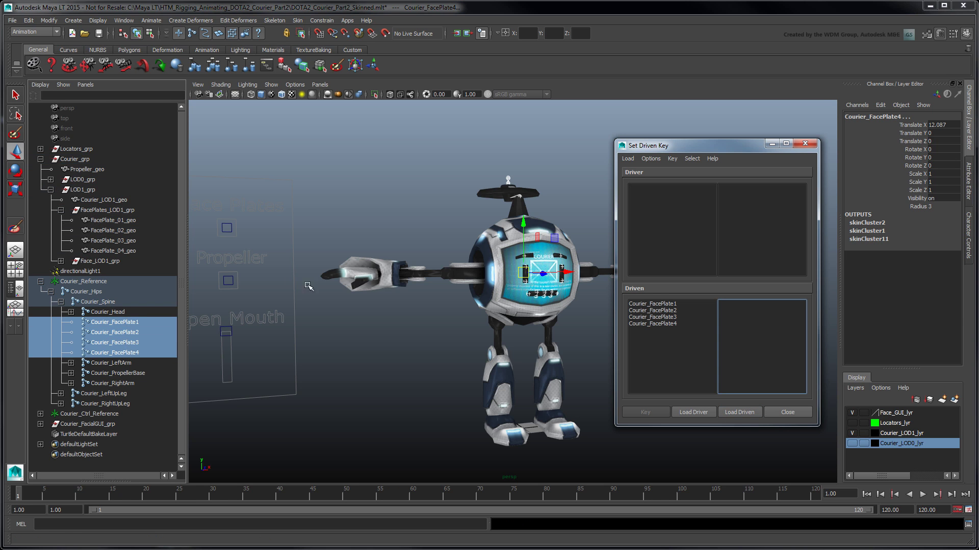
Key the face plates' Rotate X to FacePlates_ctrl's Face Plate at Bind Pose
{"action": "left_click", "coordinate": [230, 230]}
{"action": "left_click", "coordinate": [693, 412]}
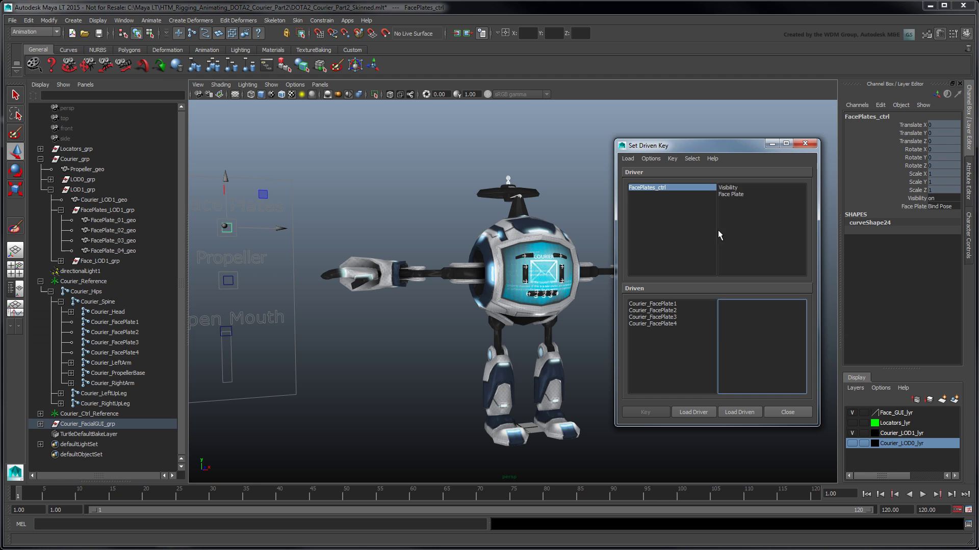
{"action": "left_click", "coordinate": [657, 304]}
{"action": "left_click", "coordinate": [660, 324], "text": "shift"}
{"action": "left_click", "coordinate": [731, 331]}
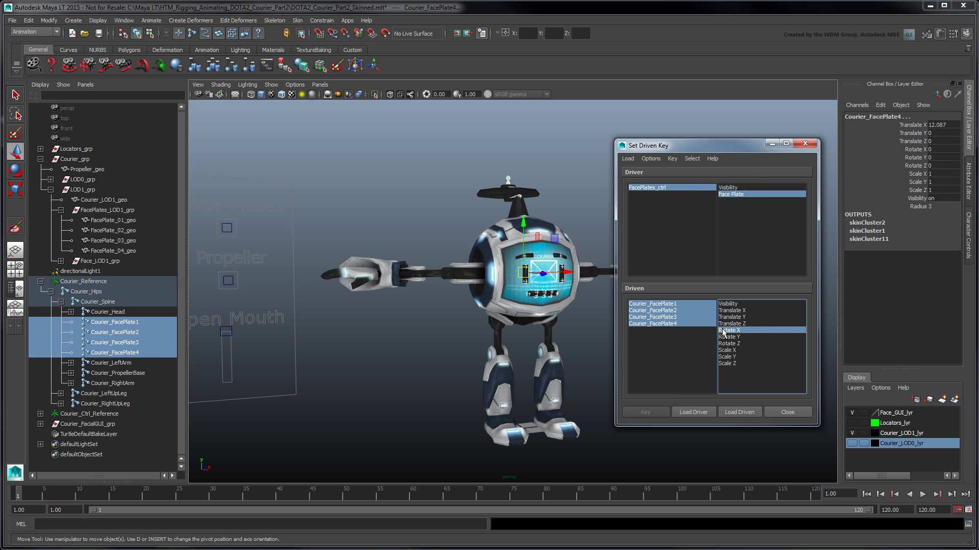
{"action": "left_click", "coordinate": [645, 413]}
Set Face Plate to Idle and key FacePlate2–4 joints at Rotate X -75
{"action": "left_click", "coordinate": [668, 188]}
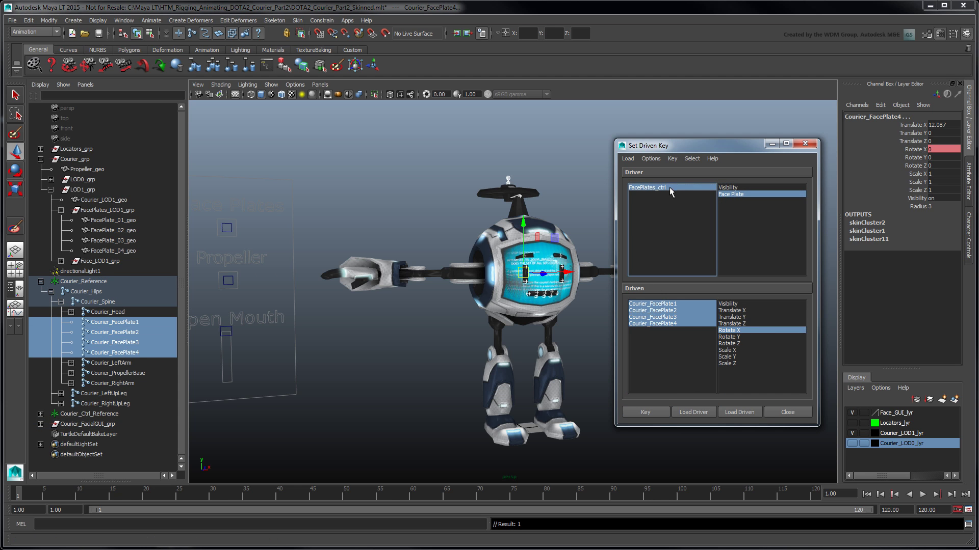
{"action": "left_click", "coordinate": [944, 206]}
{"action": "left_click", "coordinate": [947, 225]}
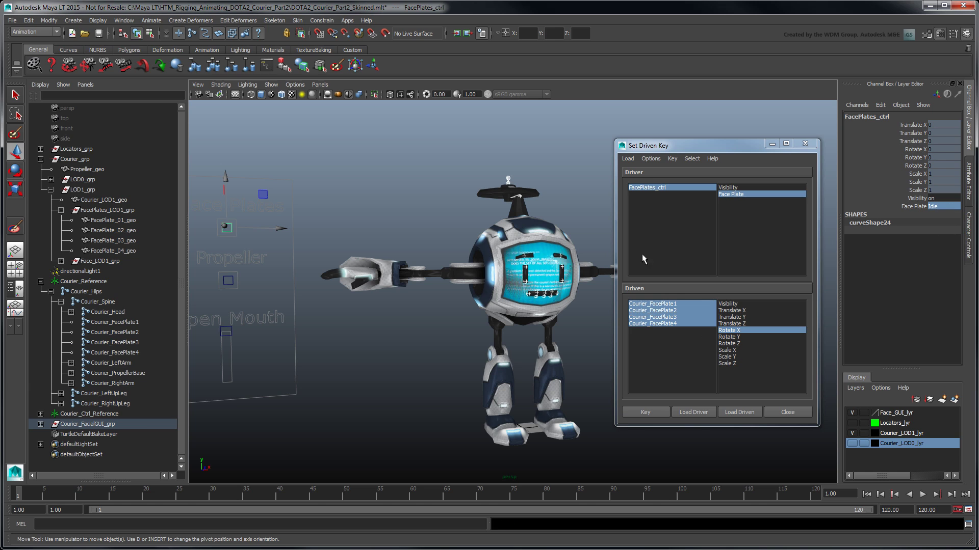
{"action": "left_click", "coordinate": [141, 332]}
{"action": "left_click", "coordinate": [133, 353], "text": "shift"}
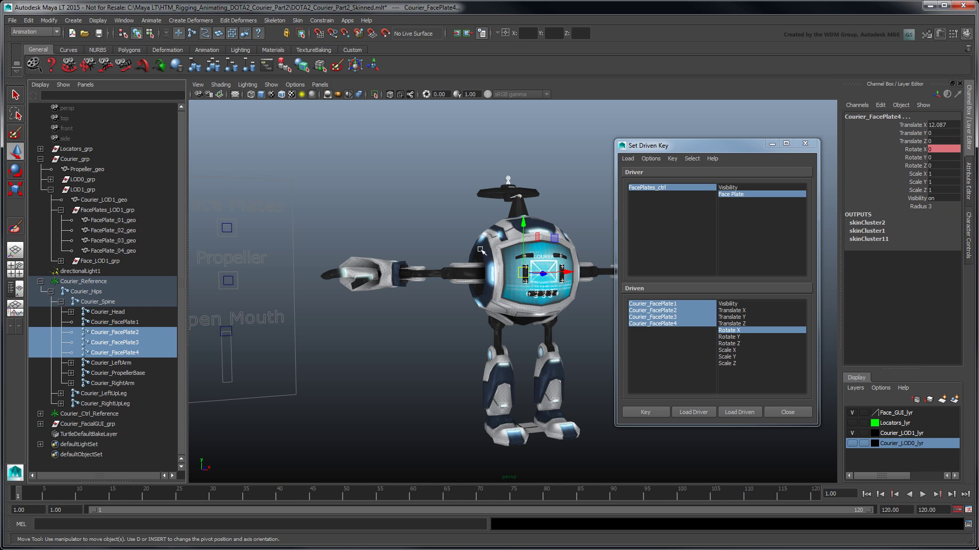
{"action": "double_click", "coordinate": [932, 150]}
{"action": "type", "text": "-75"}
{"action": "key", "text": "Return"}
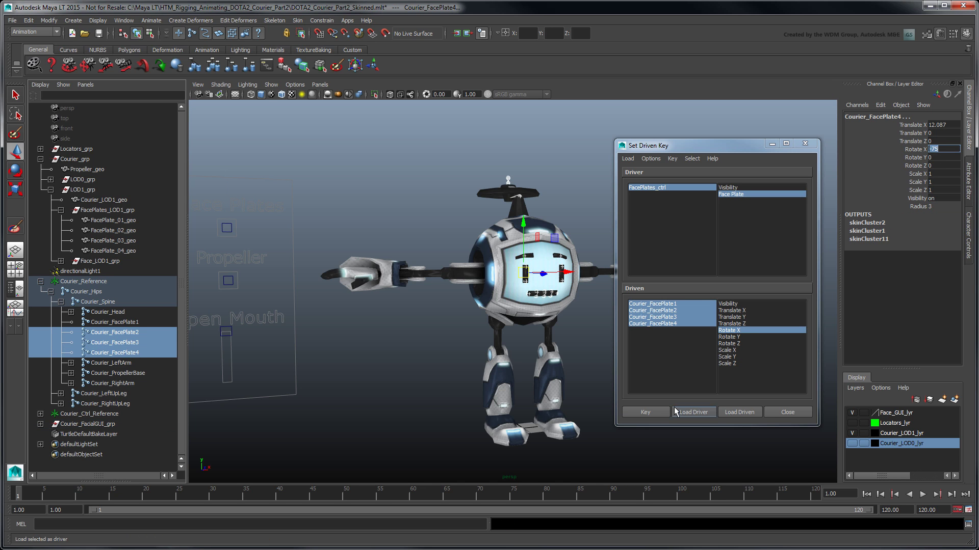
{"action": "left_click", "coordinate": [656, 412]}
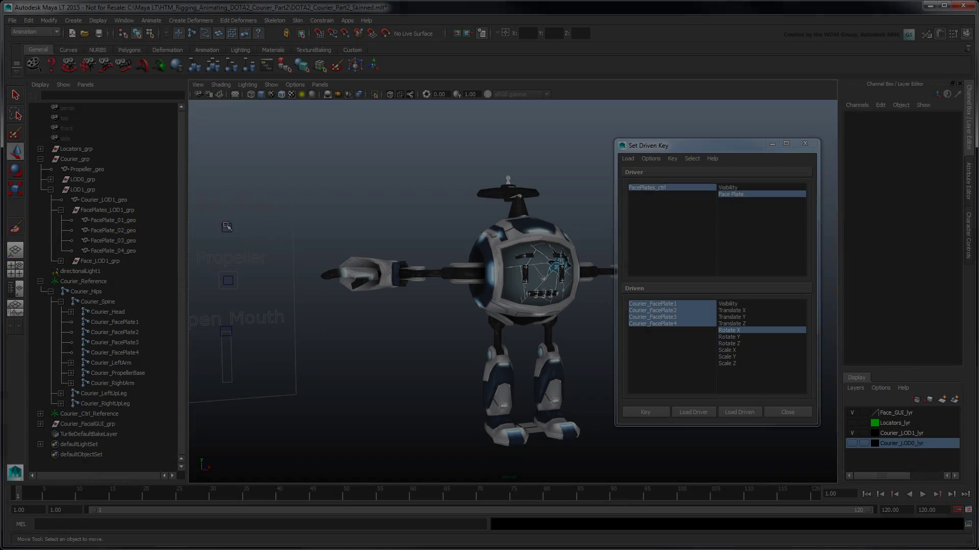
Cycle Face Plate through Bind Pose, Idle, Delivery, Crash and Broken, ending on Idle
{"action": "left_click", "coordinate": [227, 227]}
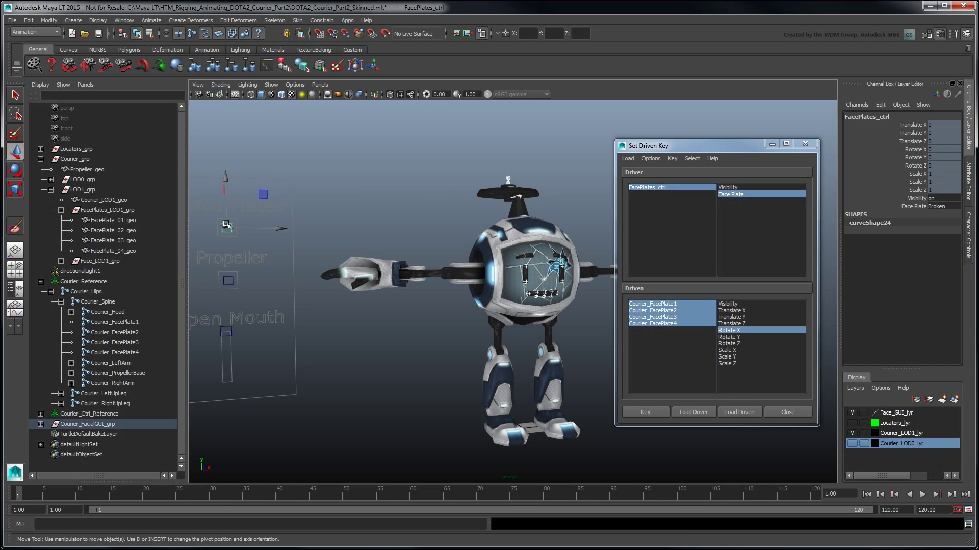
{"action": "left_click", "coordinate": [943, 207]}
{"action": "left_click", "coordinate": [948, 216]}
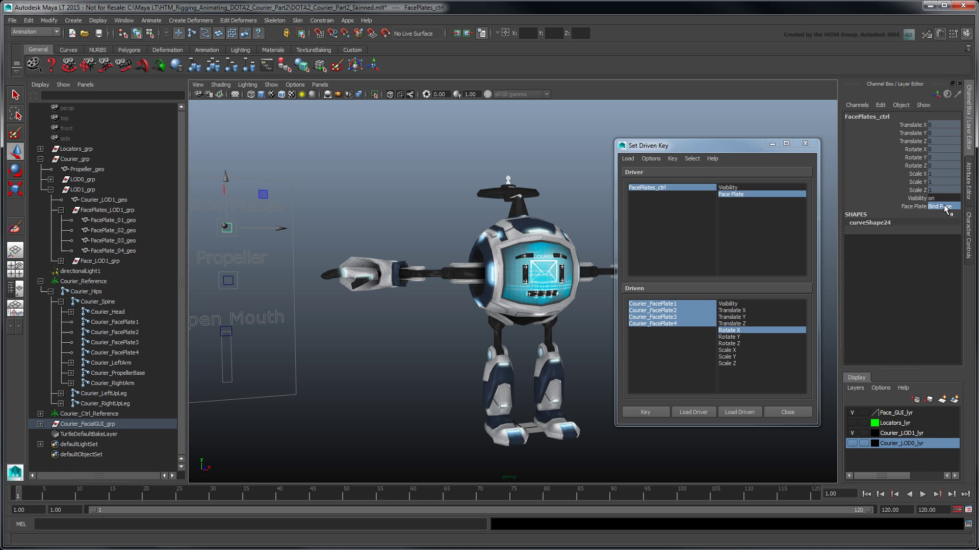
{"action": "left_click", "coordinate": [945, 207]}
{"action": "left_click", "coordinate": [944, 225]}
{"action": "left_click", "coordinate": [945, 207]}
{"action": "left_click", "coordinate": [949, 234]}
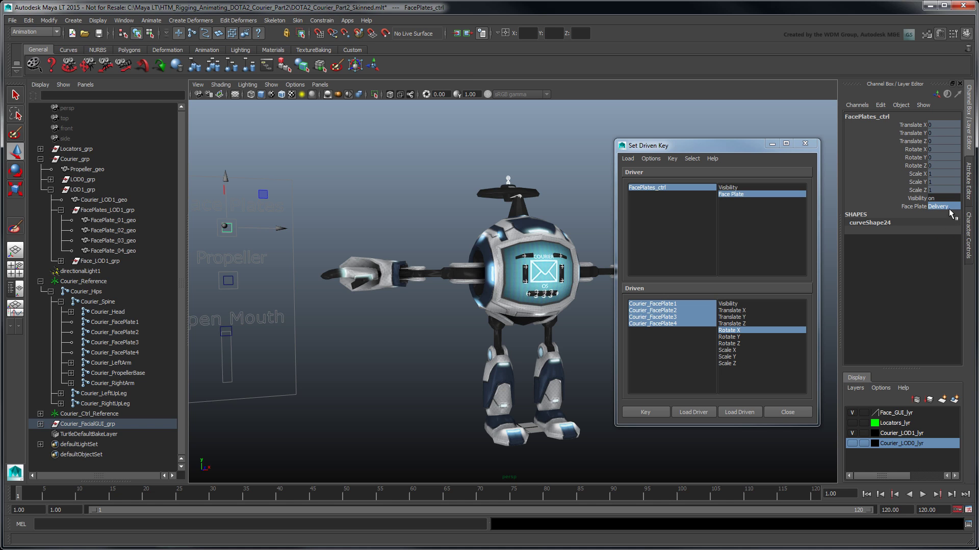
{"action": "left_click", "coordinate": [946, 207]}
{"action": "left_click", "coordinate": [949, 245]}
{"action": "left_click", "coordinate": [946, 207]}
{"action": "left_click", "coordinate": [948, 254]}
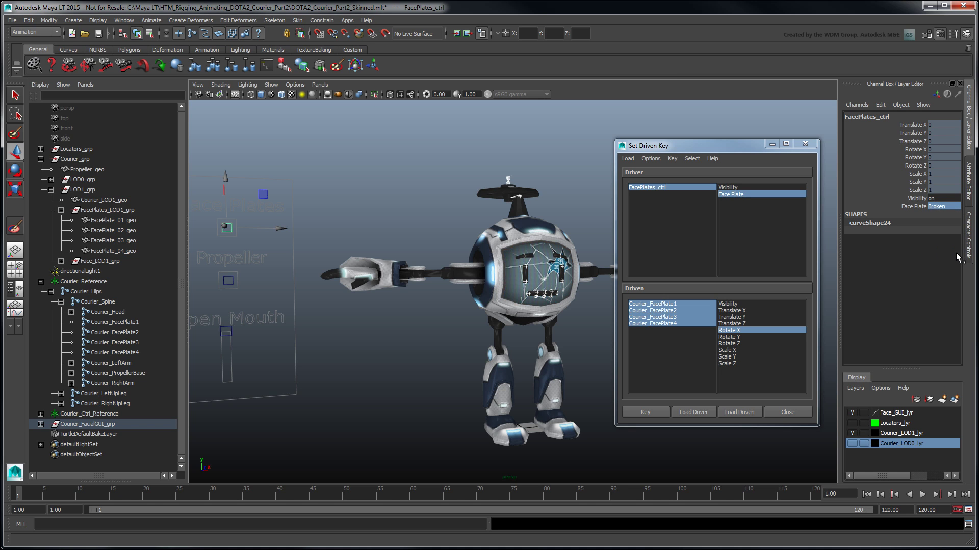
{"action": "left_click", "coordinate": [956, 208]}
{"action": "left_click", "coordinate": [952, 225]}
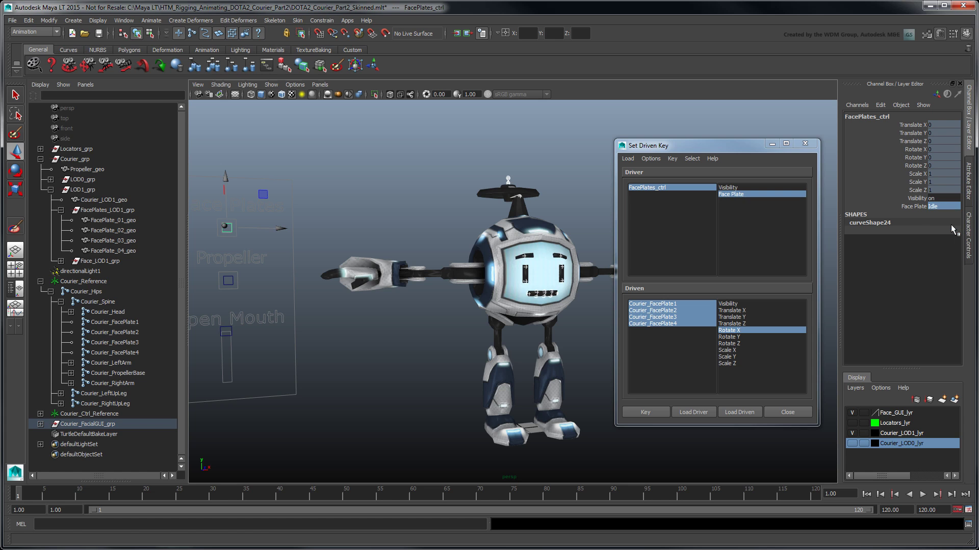
Show joints through the mesh and load Propeller_ctrl's Propeller State as the driver
{"action": "key", "text": "e"}
{"action": "left_click", "coordinate": [409, 93]}
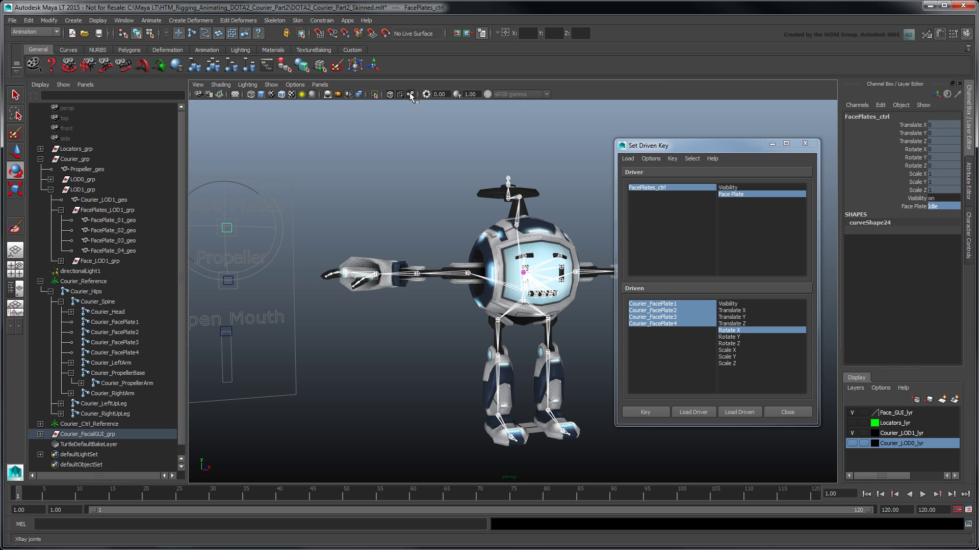
{"action": "left_click", "coordinate": [209, 262]}
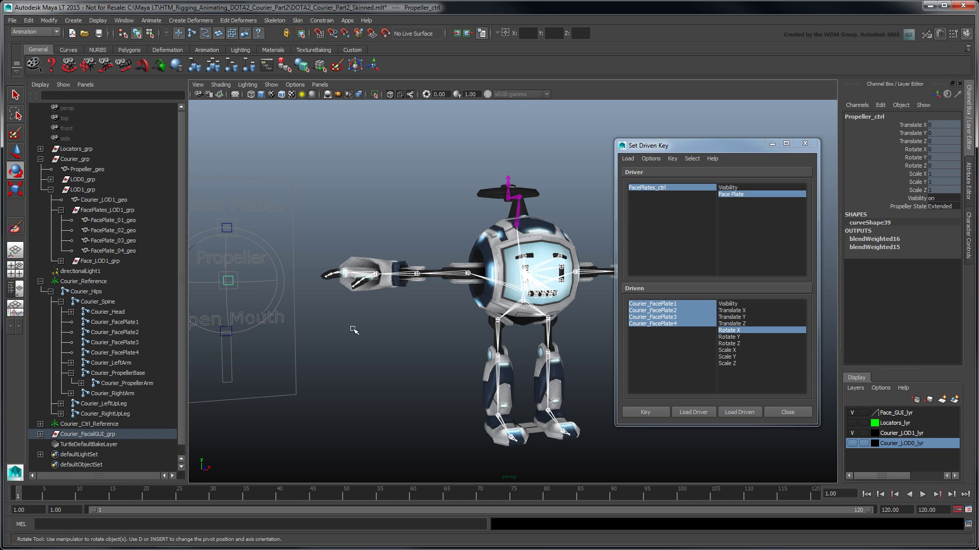
{"action": "left_click", "coordinate": [693, 412]}
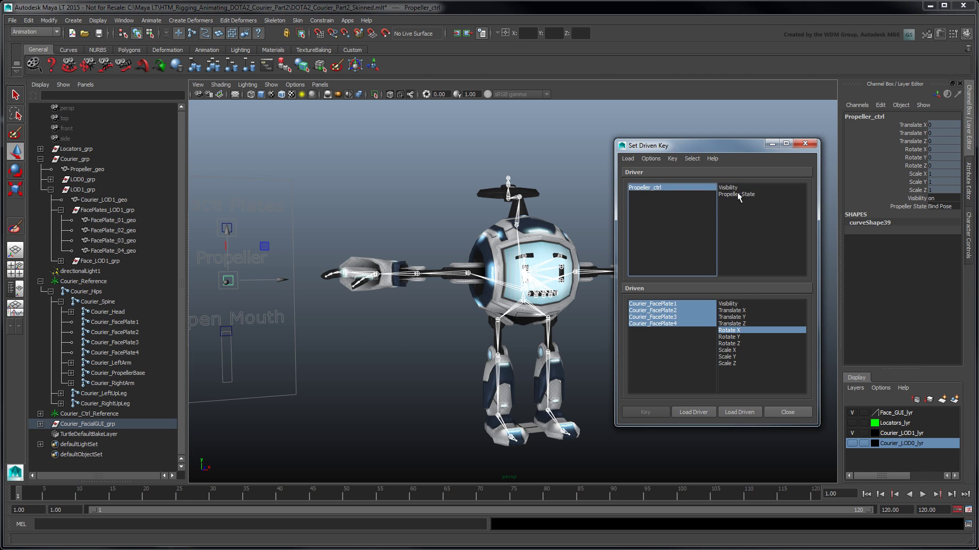
{"action": "left_click", "coordinate": [738, 194]}
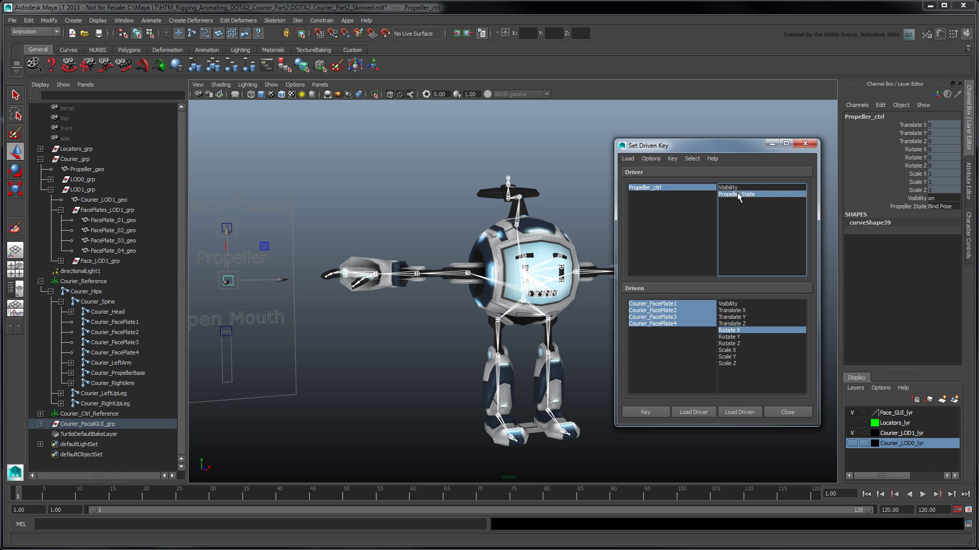
Load Courier_PropellerBase and Courier_PropellerArm as driven, with Rotate Z as the driven attribute
{"action": "left_click", "coordinate": [71, 373]}
{"action": "left_click", "coordinate": [115, 383]}
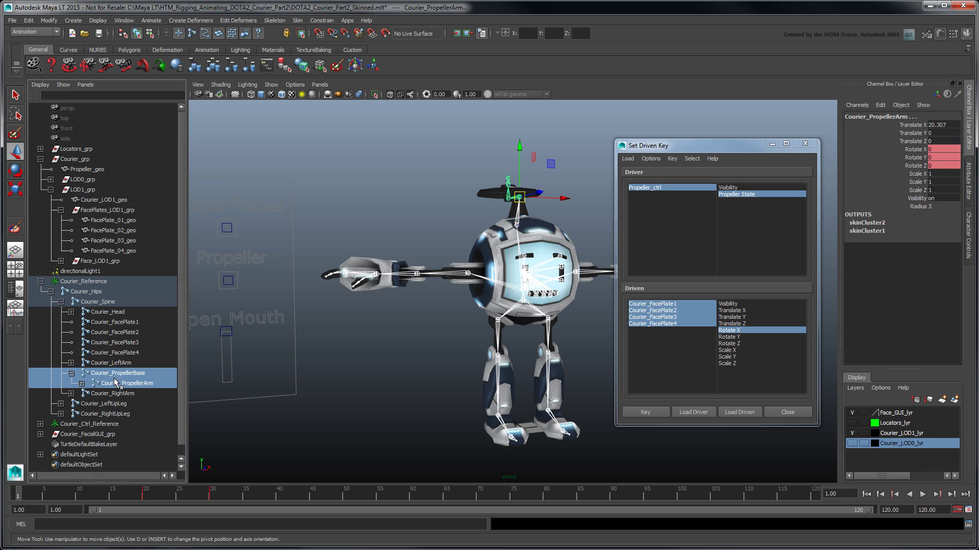
{"action": "left_click", "coordinate": [729, 414]}
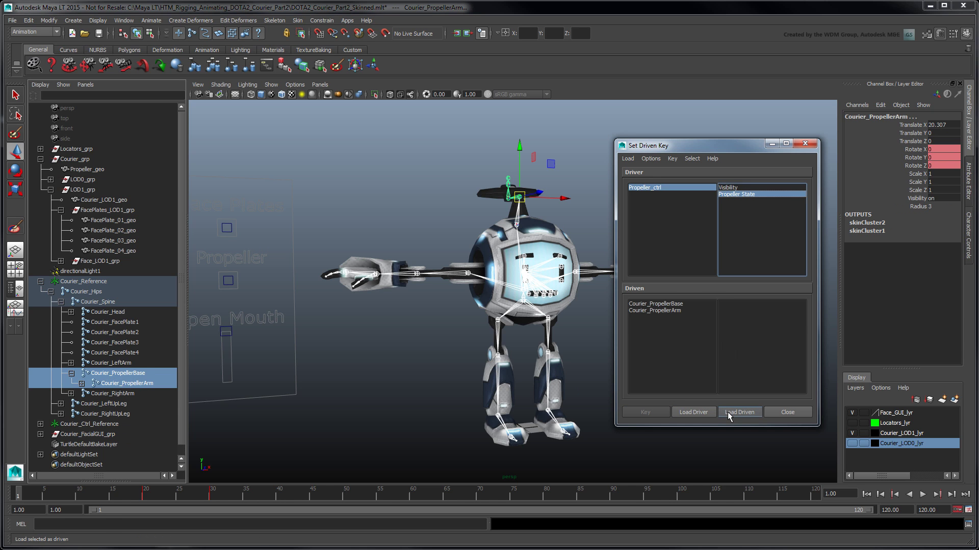
{"action": "left_click_drag", "start_coordinate": [683, 305], "coordinate": [678, 312]}
{"action": "left_click", "coordinate": [734, 344]}
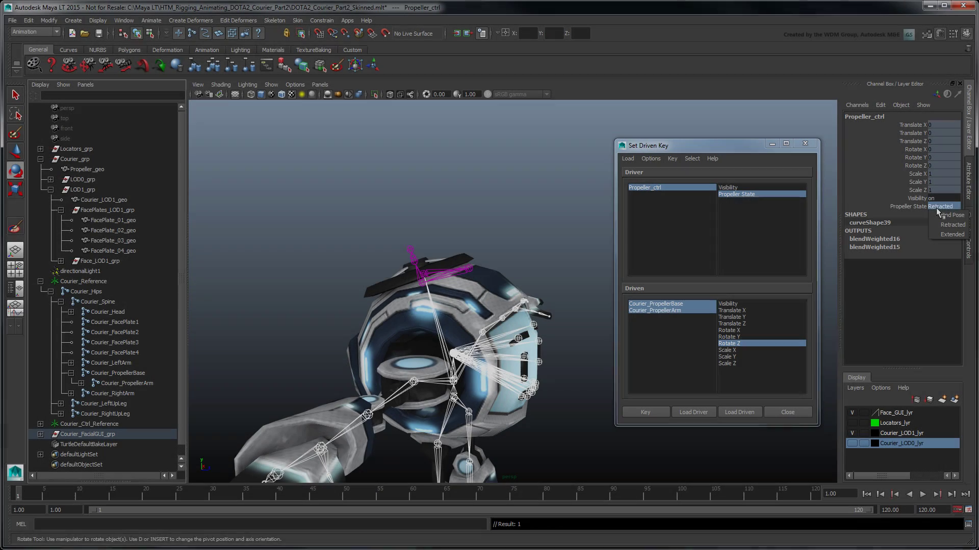
Cycle Propeller State through Bind Pose, Extended, Retracted and back to Extended
{"action": "left_click", "coordinate": [941, 215]}
{"action": "left_click", "coordinate": [941, 207]}
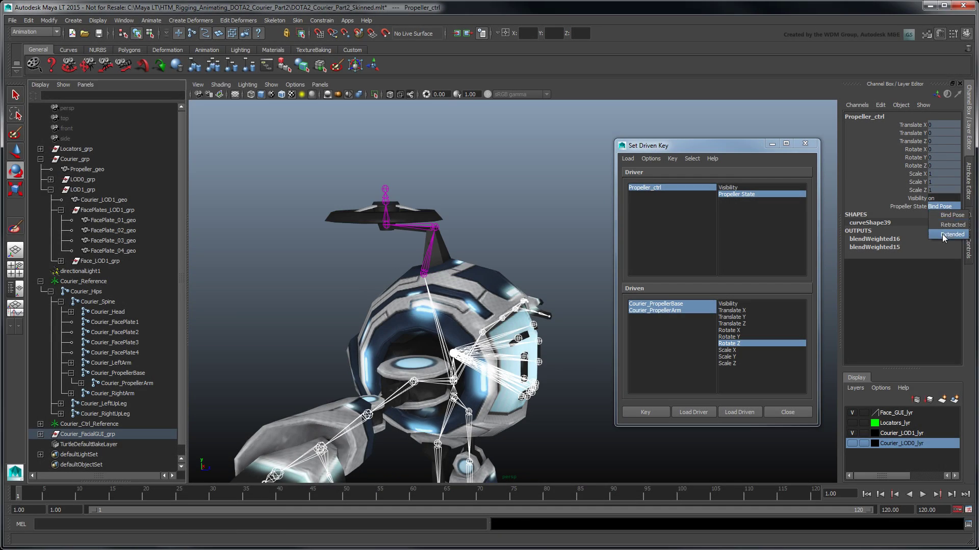
{"action": "left_click", "coordinate": [942, 235]}
{"action": "left_click", "coordinate": [940, 207]}
{"action": "left_click", "coordinate": [940, 225]}
{"action": "left_click", "coordinate": [941, 207]}
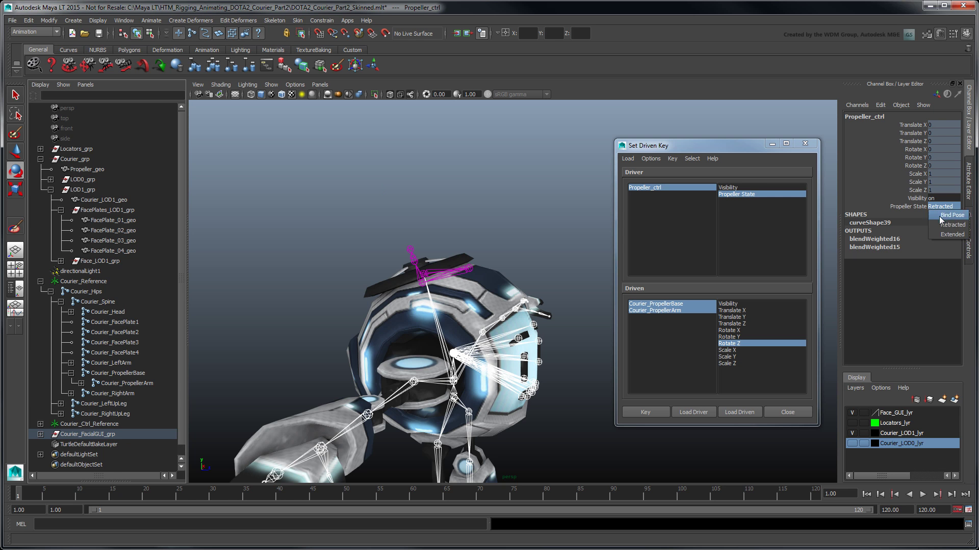
{"action": "left_click", "coordinate": [943, 234]}
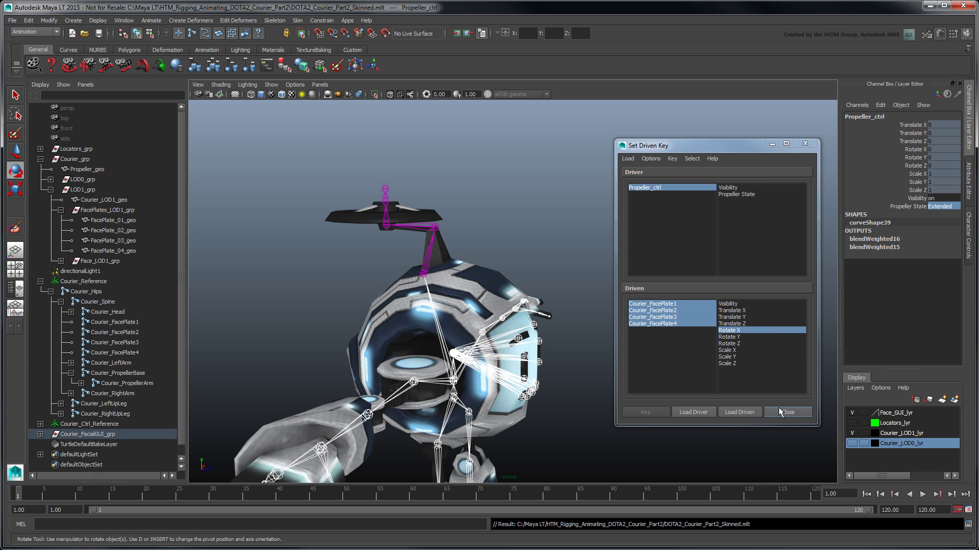
Close Set Driven Key, hide the face GUI and LOD1 layers, and show the LOD0 layer
{"action": "left_click", "coordinate": [787, 412]}
{"action": "left_click_drag", "start_coordinate": [629, 366], "coordinate": [591, 336], "text": "alt"}
{"action": "left_click", "coordinate": [598, 340]}
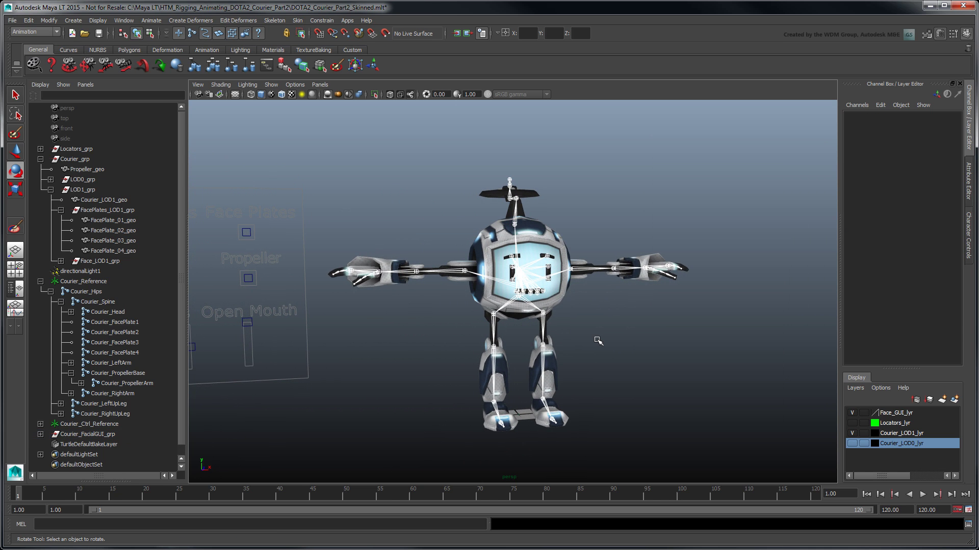
{"action": "left_click", "coordinate": [852, 413]}
{"action": "left_click", "coordinate": [852, 433]}
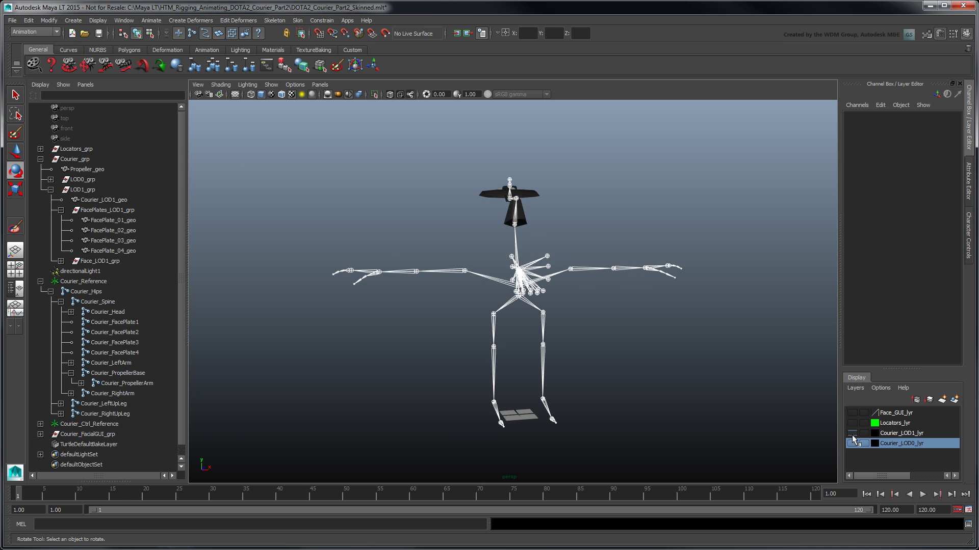
{"action": "left_click", "coordinate": [852, 444]}
{"action": "right_click_drag", "start_coordinate": [686, 371], "coordinate": [733, 392], "text": "alt"}
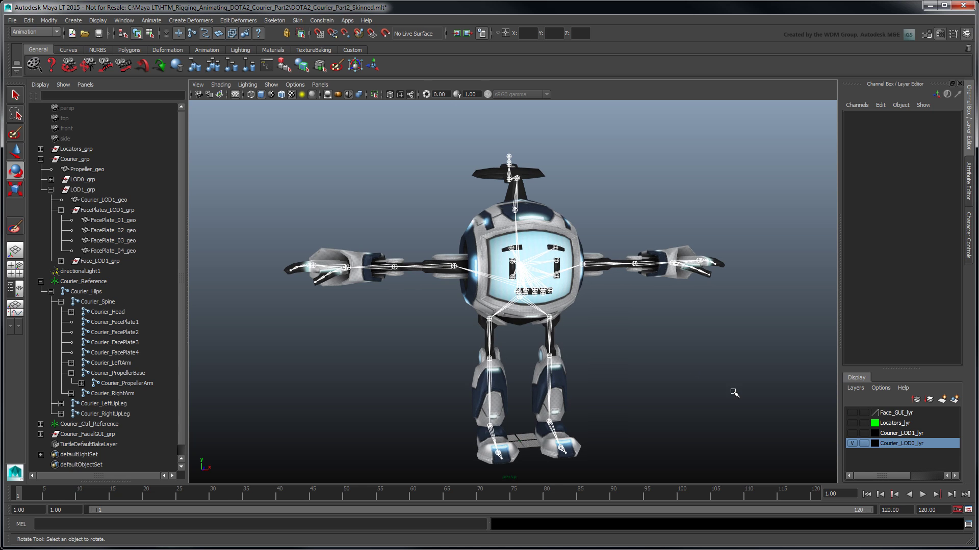
Smooth-bind Courier_LOD0_geo to the full Courier_Hips joint hierarchy
{"action": "left_click", "coordinate": [559, 232]}
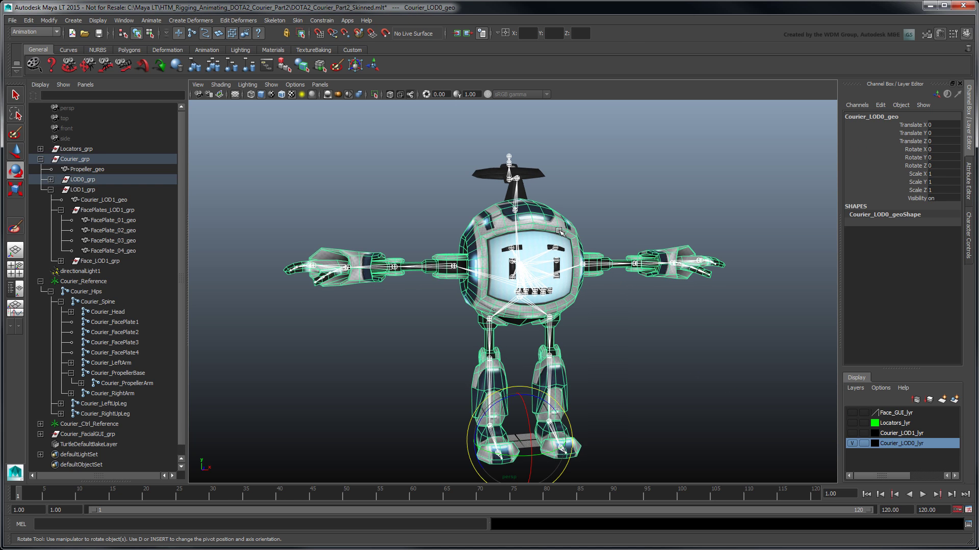
{"action": "left_click", "coordinate": [99, 292]}
{"action": "left_click", "coordinate": [297, 20]}
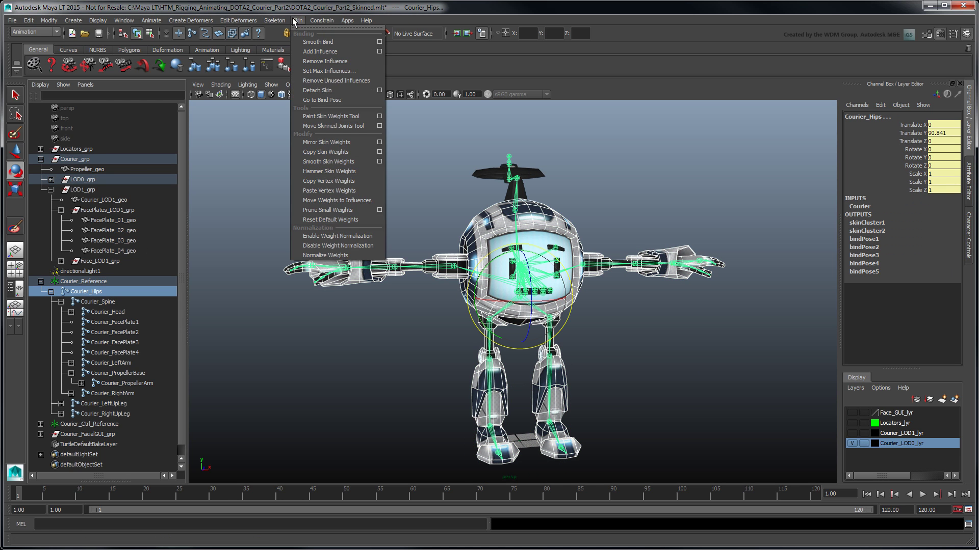
{"action": "left_click", "coordinate": [381, 43]}
{"action": "left_click", "coordinate": [497, 219]}
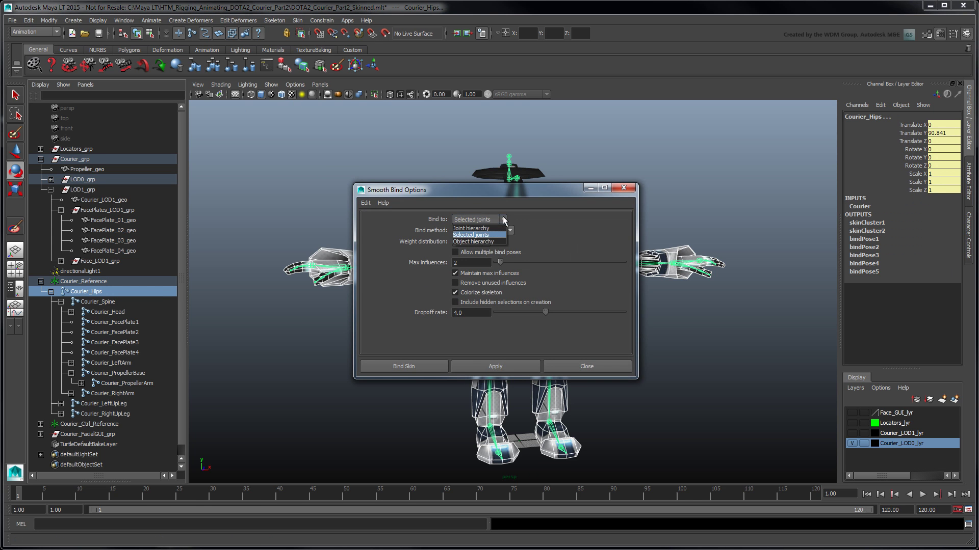
{"action": "left_click", "coordinate": [461, 228]}
{"action": "left_click", "coordinate": [482, 366]}
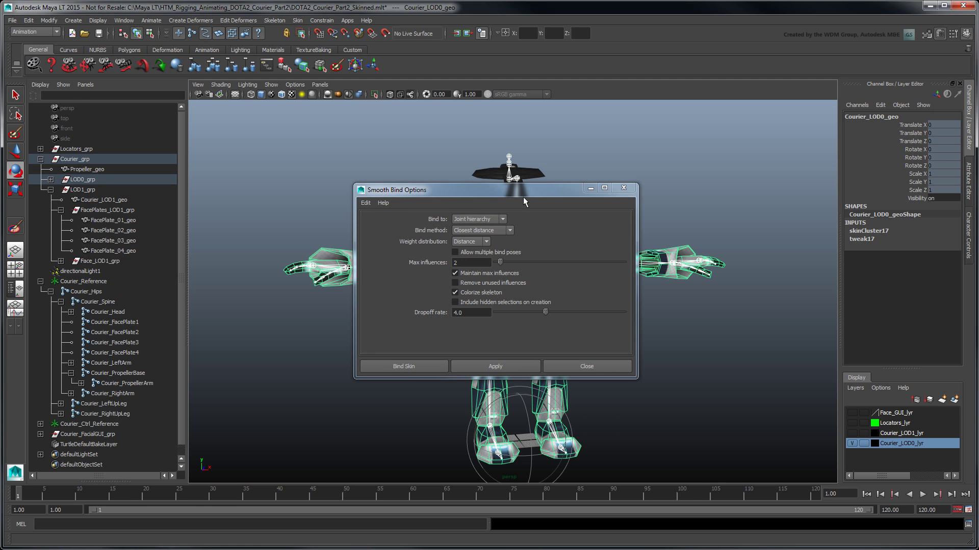
{"action": "left_click_drag", "start_coordinate": [523, 192], "coordinate": [701, 193]}
{"action": "right_click_drag", "start_coordinate": [316, 285], "coordinate": [338, 292], "text": "alt"}
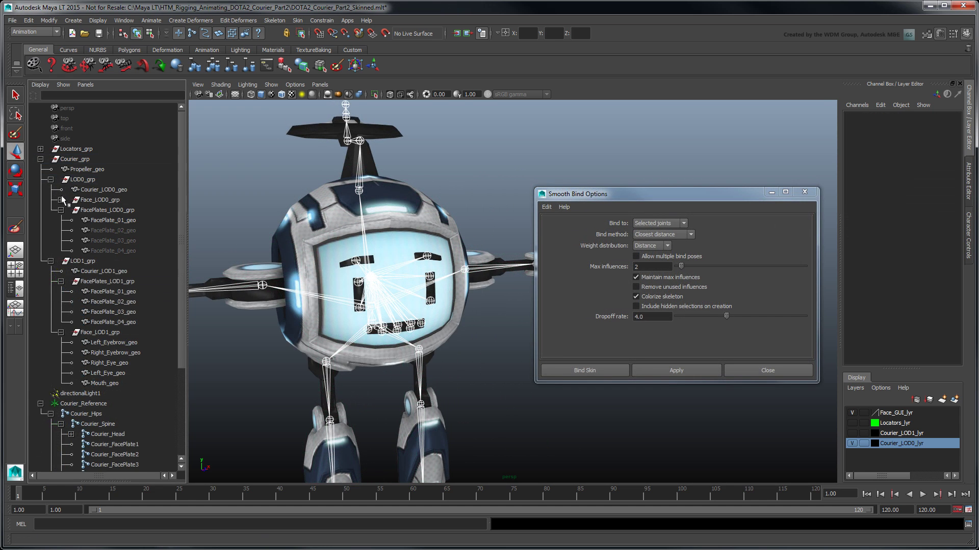
Smooth-bind Left_Eyebrow_geo and Right_Eyebrow_geo to the Courier_Left_Eyebrow and Courier_Right_Eyebrow joints
{"action": "left_click", "coordinate": [61, 199]}
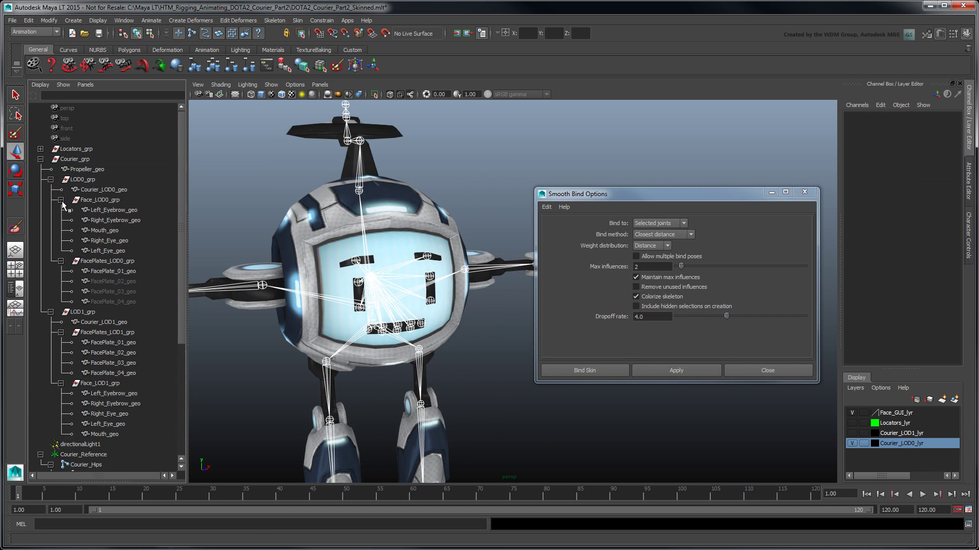
{"action": "left_click", "coordinate": [94, 211]}
{"action": "scroll", "coordinate": [186, 246], "scroll_direction": "down", "scroll_amount": 5}
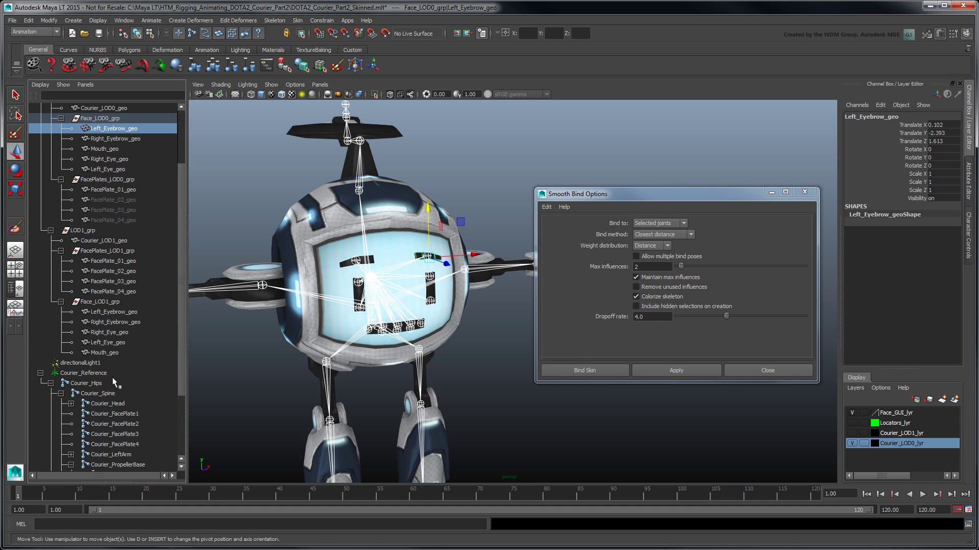
{"action": "left_click", "coordinate": [71, 404]}
{"action": "left_click", "coordinate": [120, 425], "text": "ctrl"}
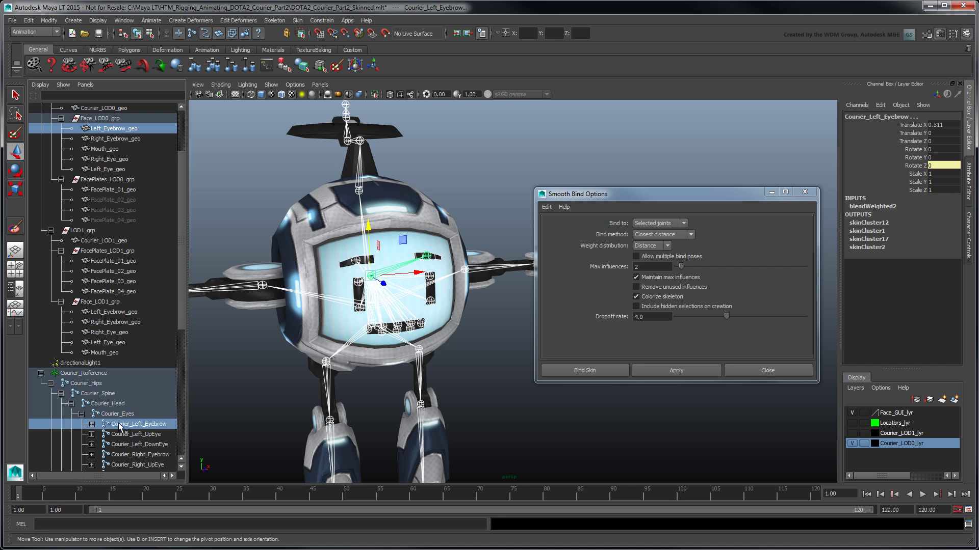
{"action": "left_click", "coordinate": [638, 374]}
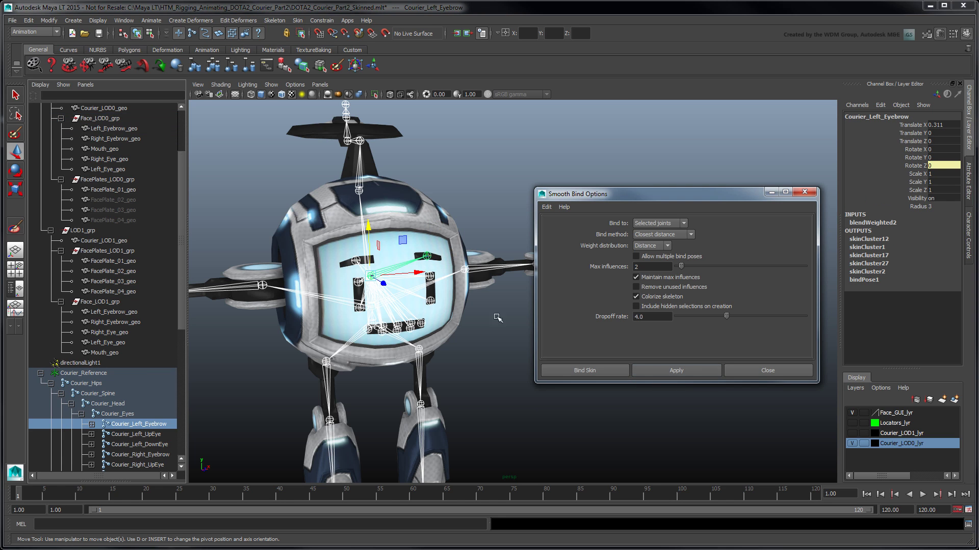
{"action": "left_click", "coordinate": [126, 142]}
{"action": "left_click", "coordinate": [155, 456], "text": "ctrl"}
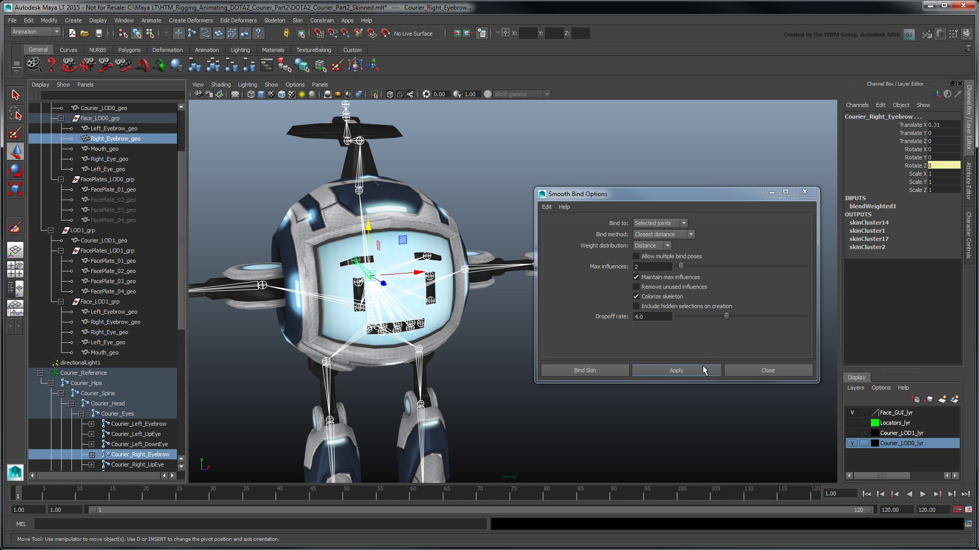
{"action": "left_click", "coordinate": [665, 369]}
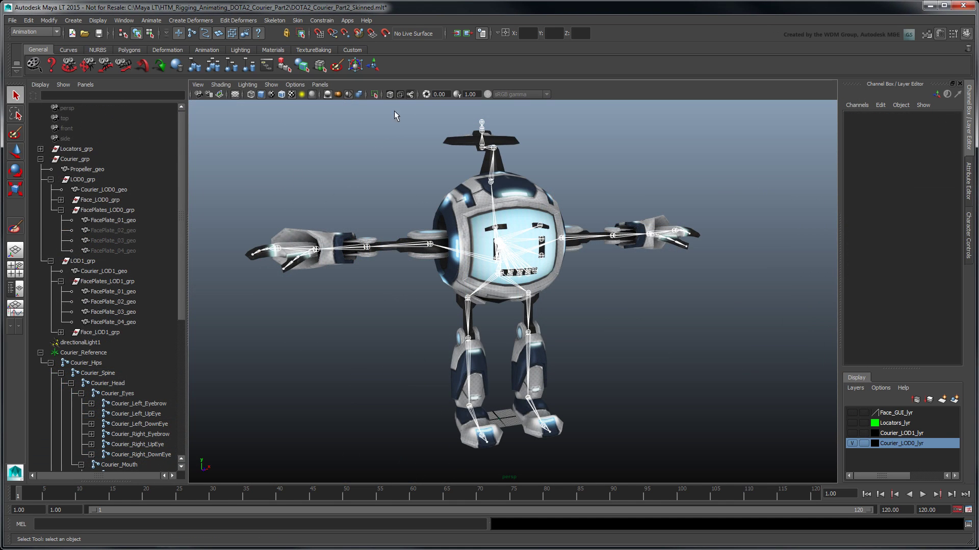
Turn off X-ray joints and copy skin weights from Courier_LOD1_geo to Courier_LOD0_geo using Closest joint
{"action": "left_click", "coordinate": [411, 94]}
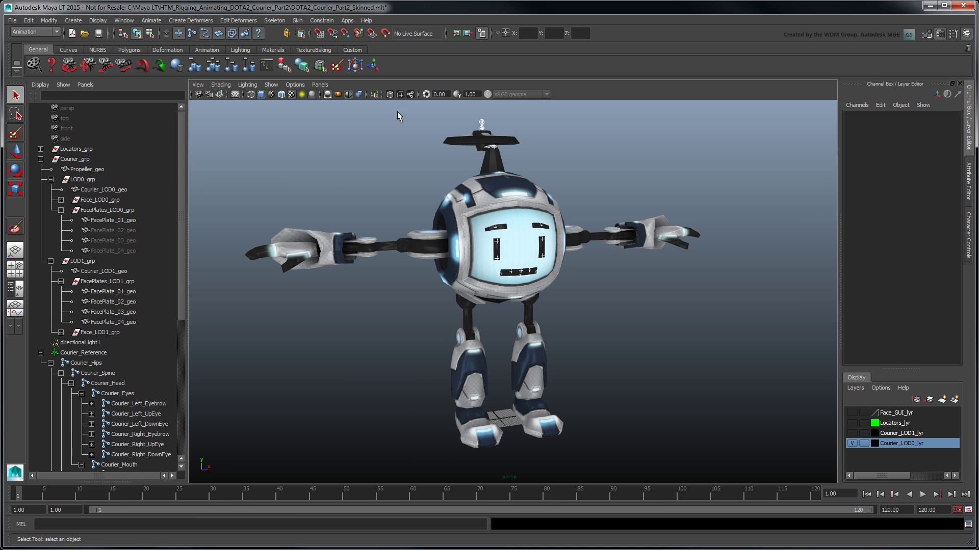
{"action": "left_click", "coordinate": [131, 271]}
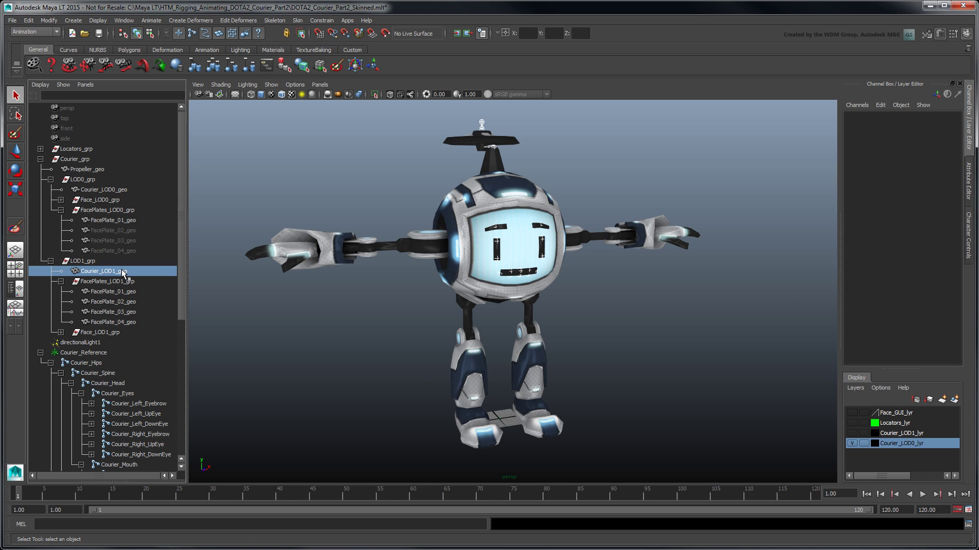
{"action": "left_click", "coordinate": [120, 190], "text": "ctrl"}
{"action": "left_click", "coordinate": [297, 21]}
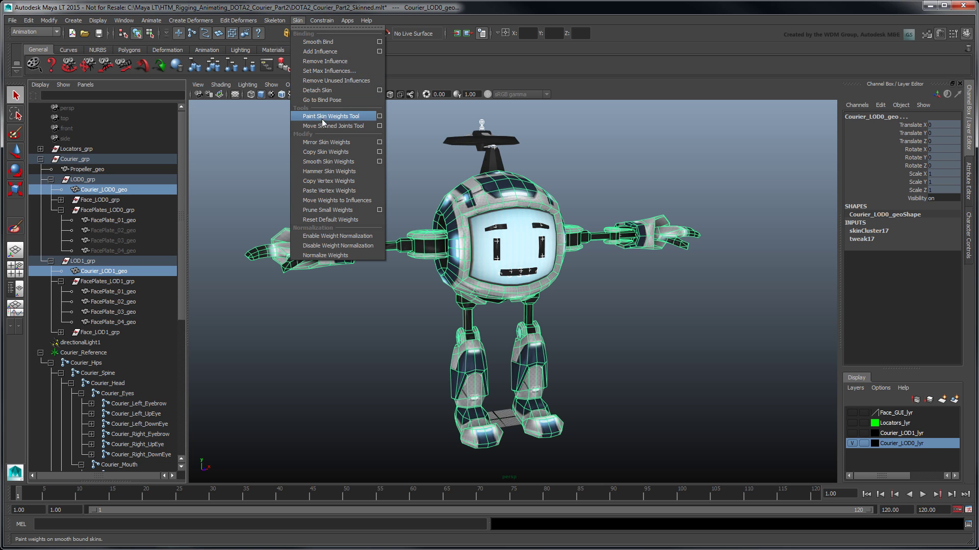
{"action": "left_click", "coordinate": [379, 152]}
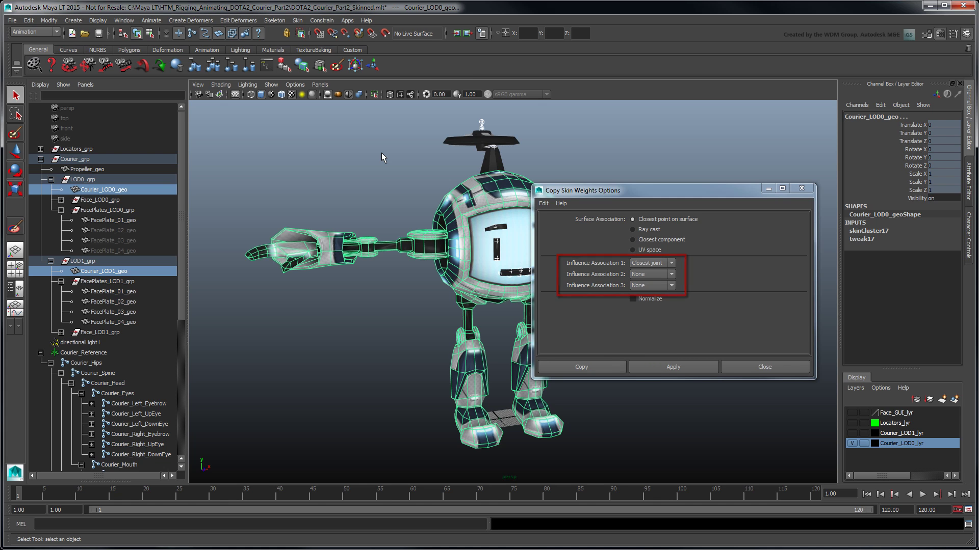
{"action": "left_click", "coordinate": [635, 368]}
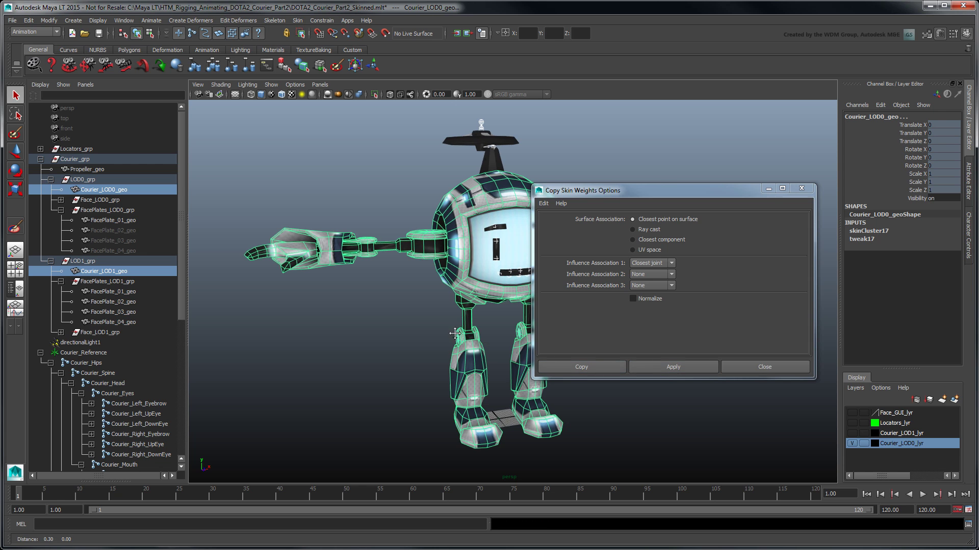
{"action": "left_click_drag", "start_coordinate": [510, 351], "coordinate": [379, 329], "text": "alt"}
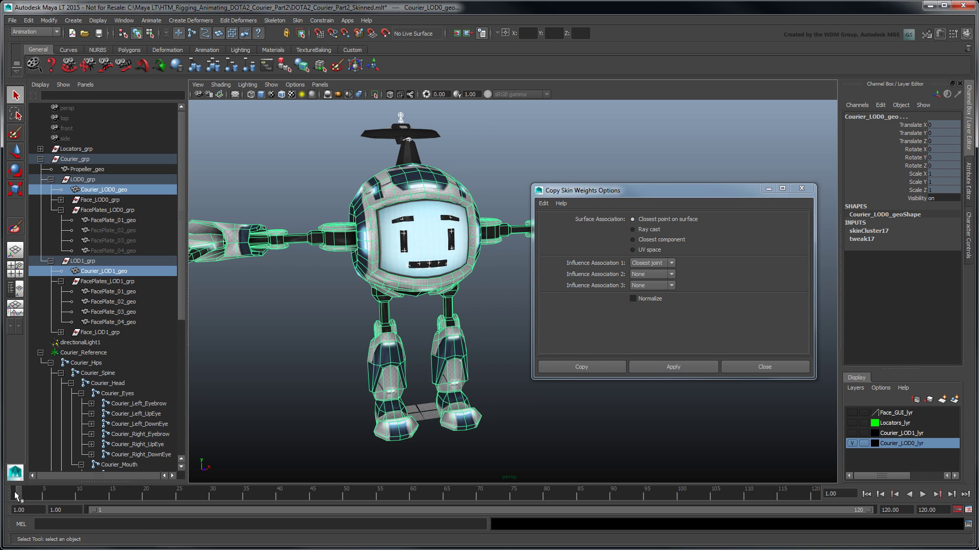